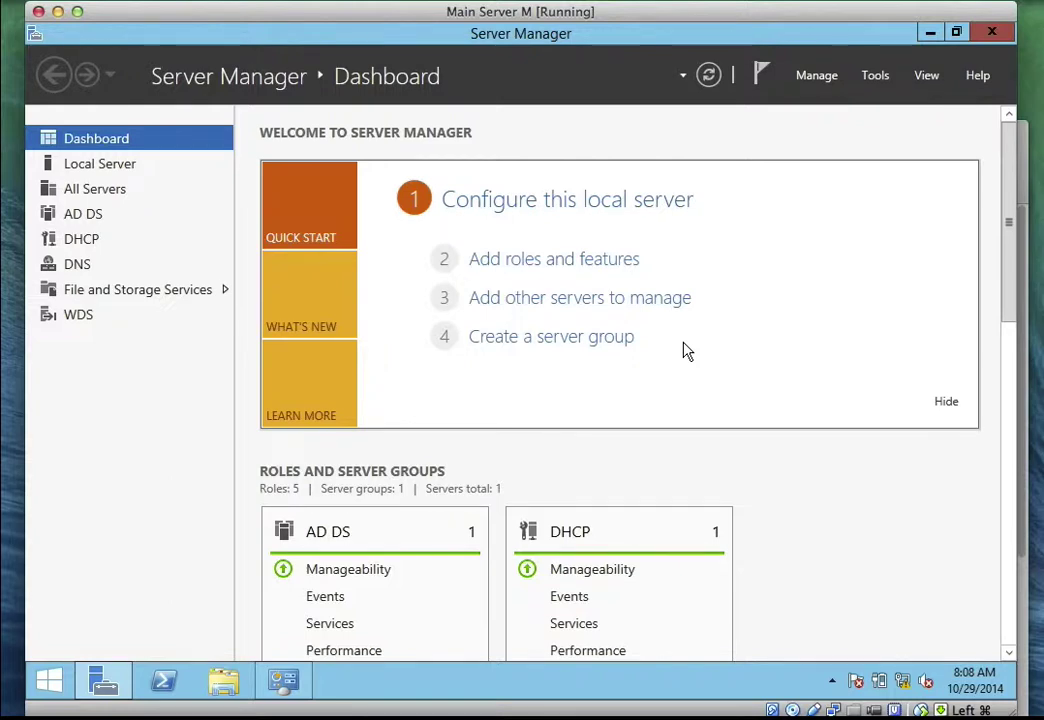
# Extract the MAP_Demo_Exercises zip archive on Local Disk (C:) to the folder C:\MAP_Demo_Exercises
pyautogui.press('XF86AudioMute')
pyautogui.click(224, 680)
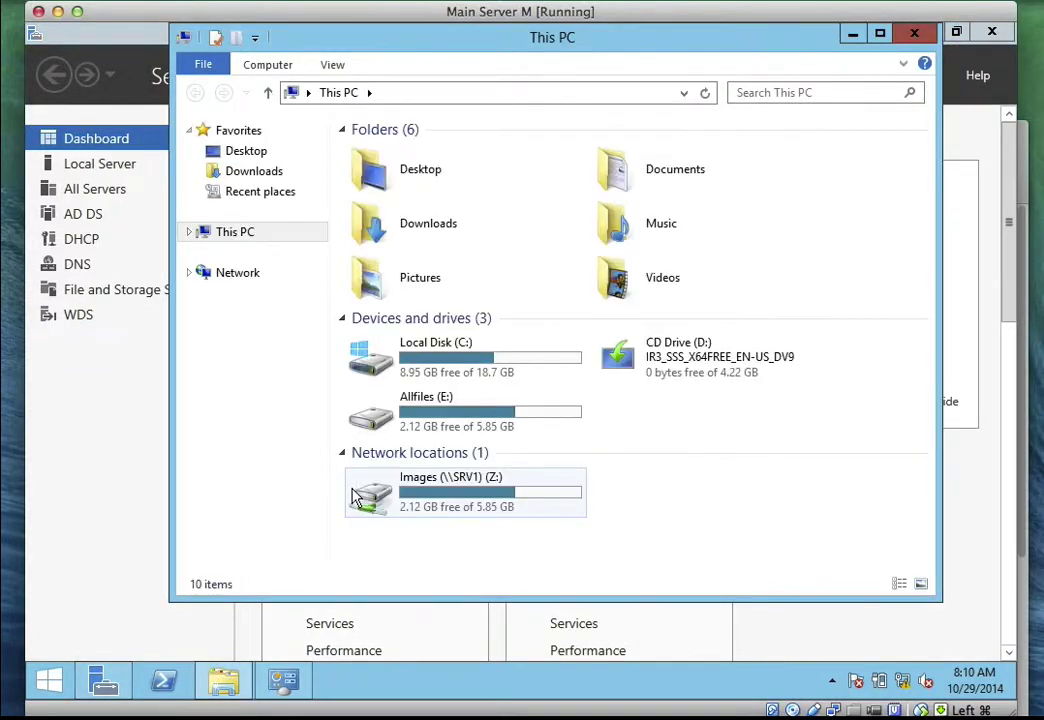
pyautogui.doubleClick(436, 360)
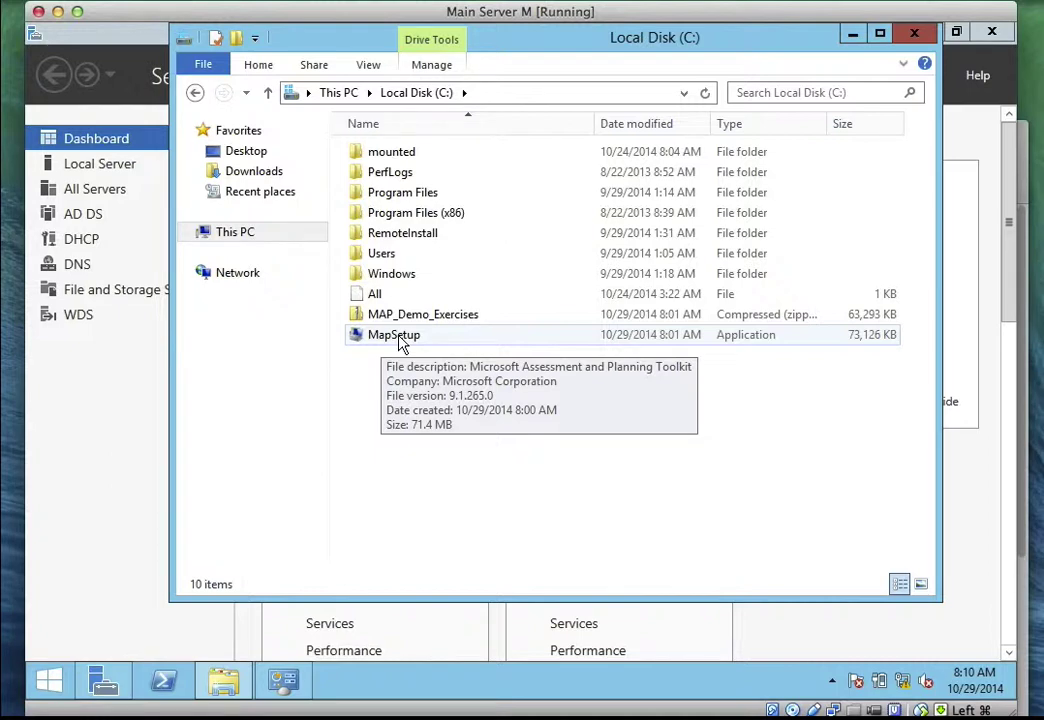
pyautogui.click(413, 320)
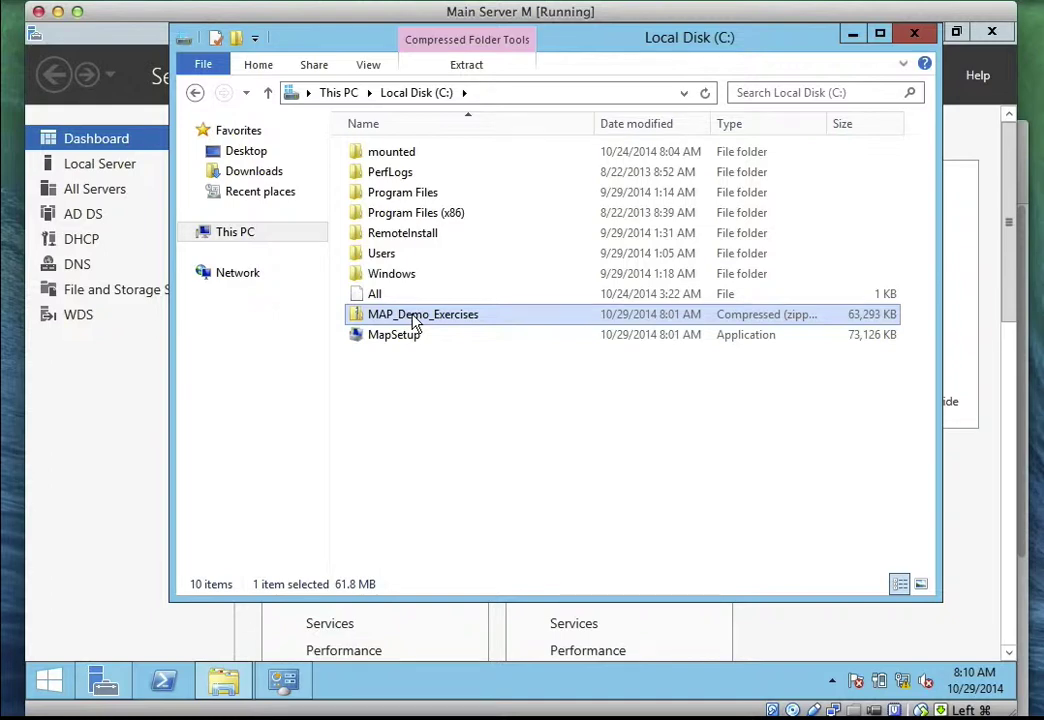
pyautogui.rightClick(413, 320)
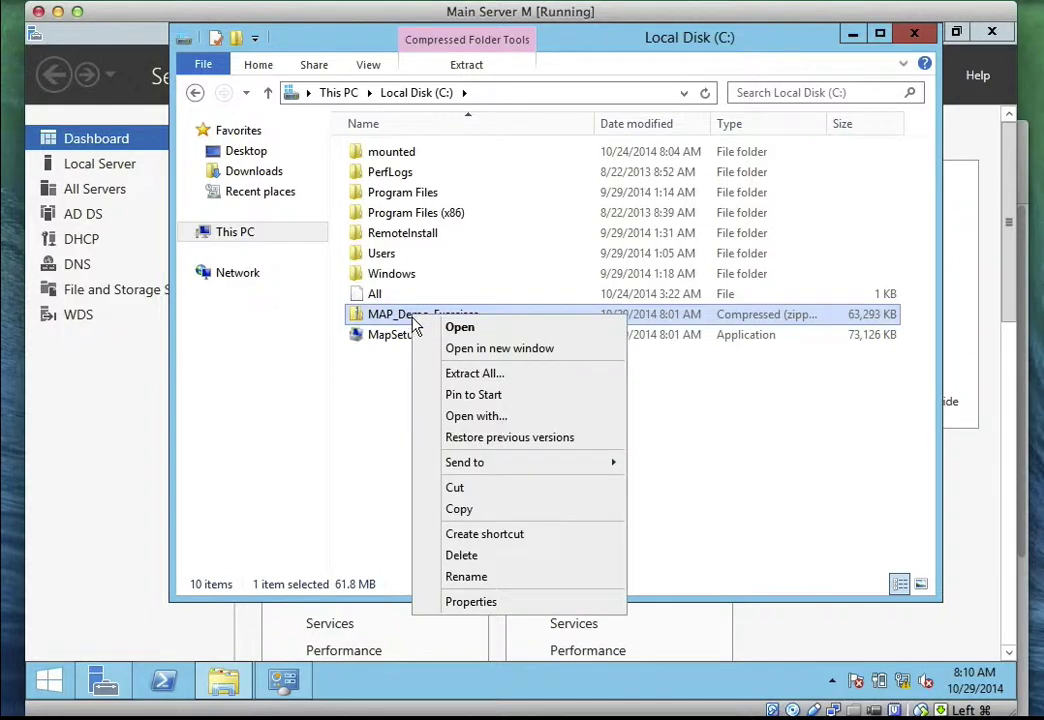
pyautogui.click(455, 375)
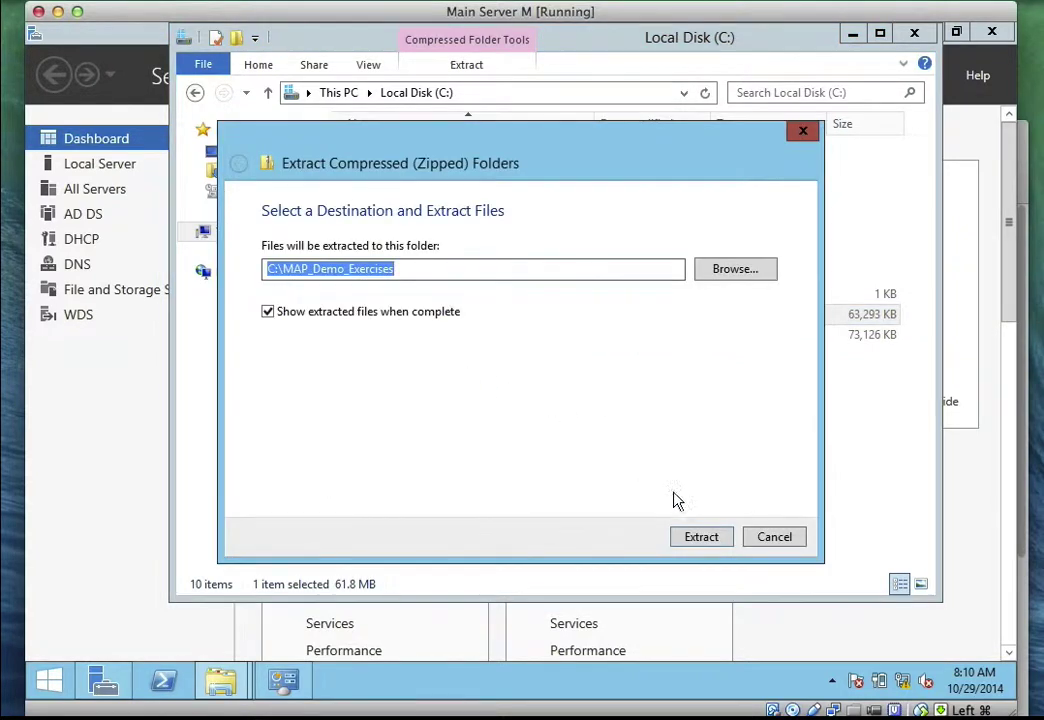
pyautogui.click(703, 539)
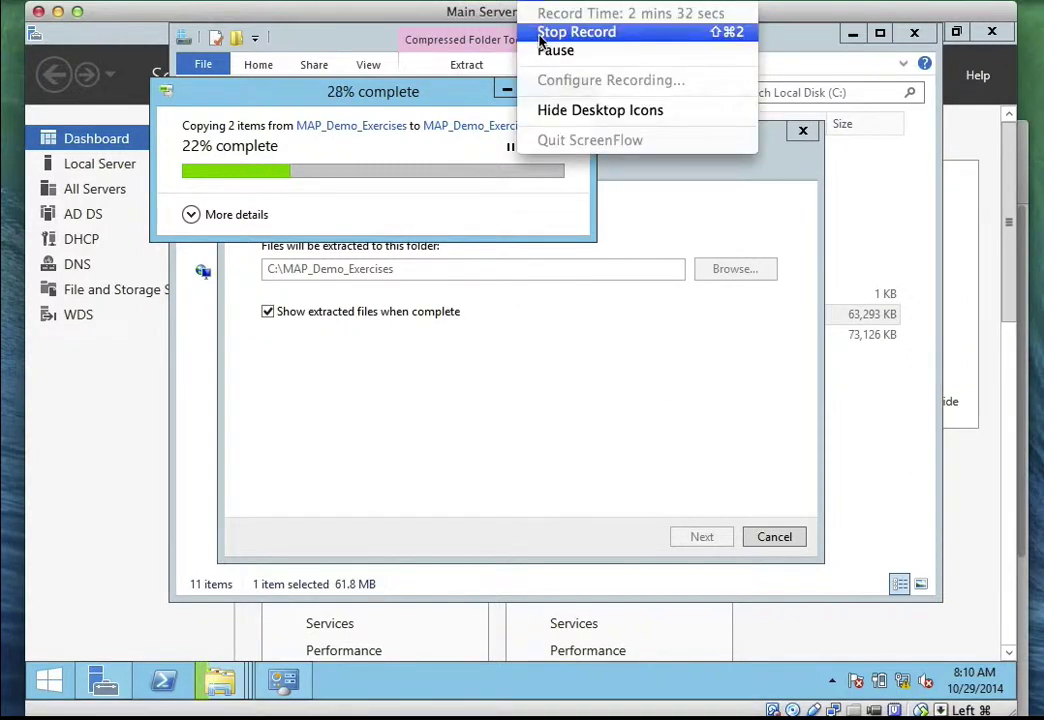
pyautogui.click(553, 51)
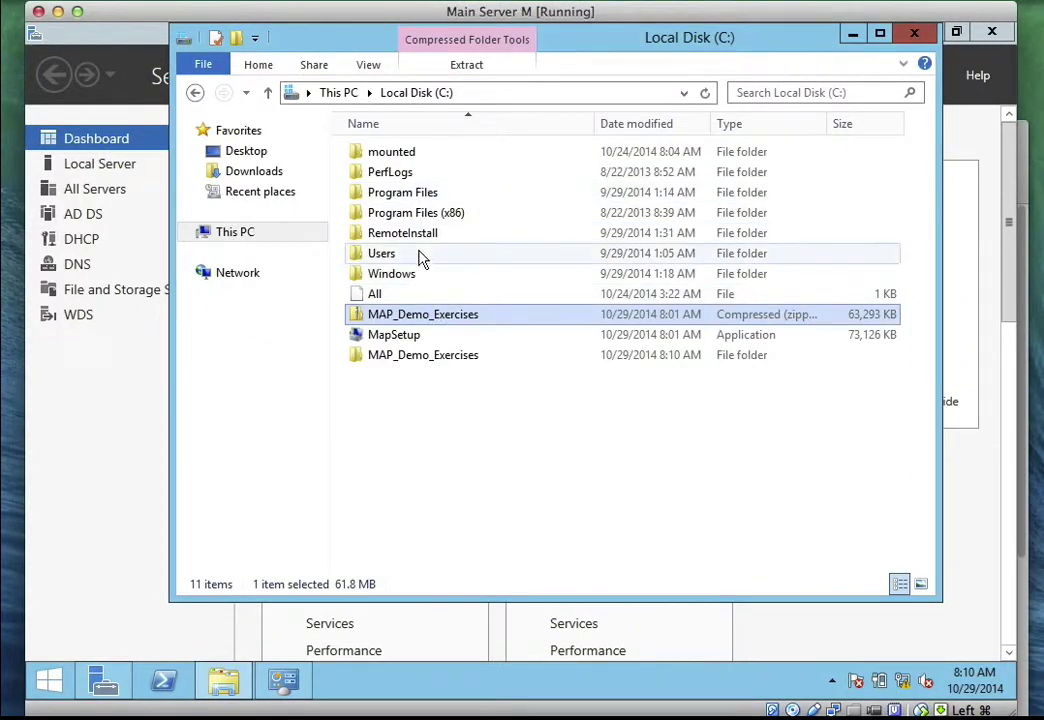
# Open the extracted MAP_Demo_Exercises folder and view its contents
pyautogui.click(459, 365)
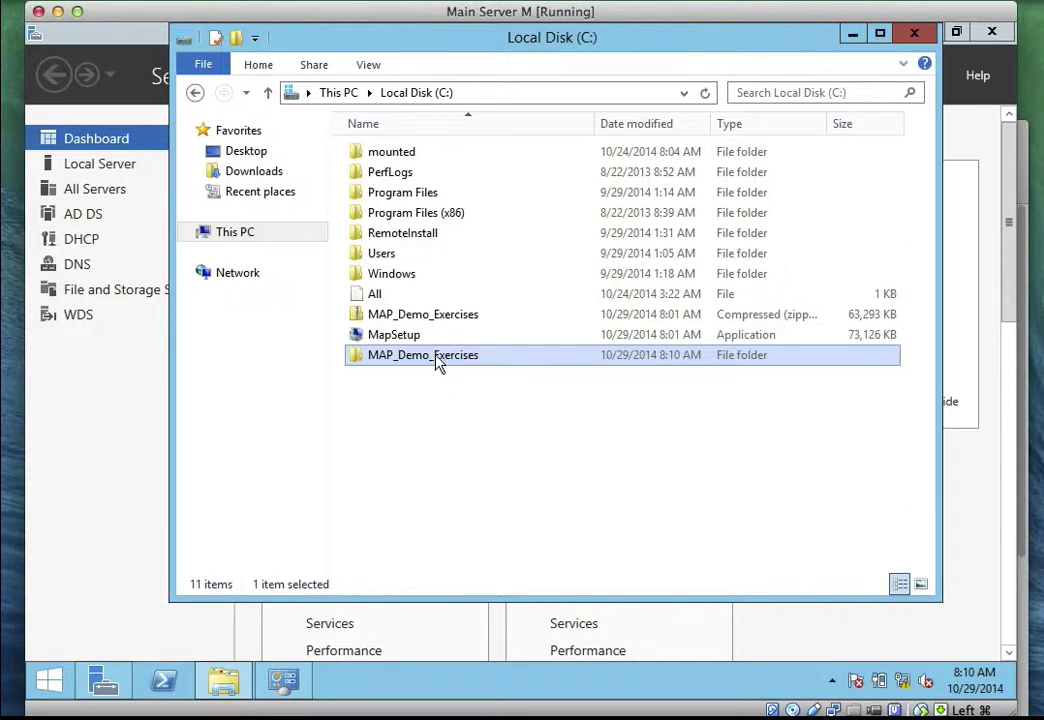
pyautogui.doubleClick(435, 362)
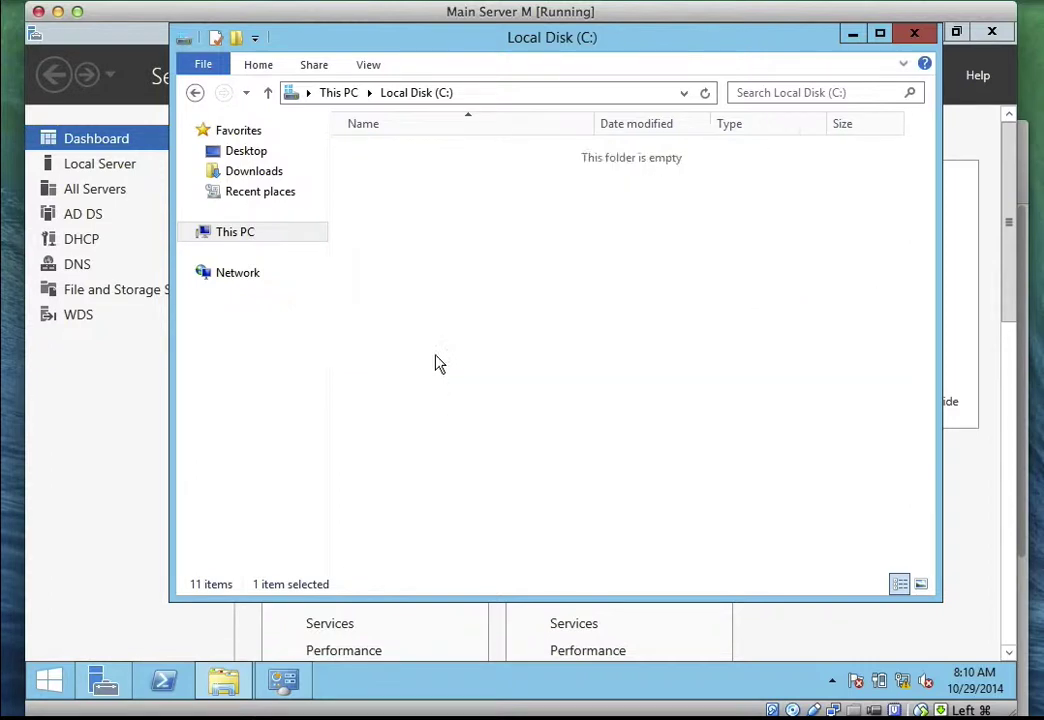
pyautogui.click(524, 6)
pyautogui.click(543, 49)
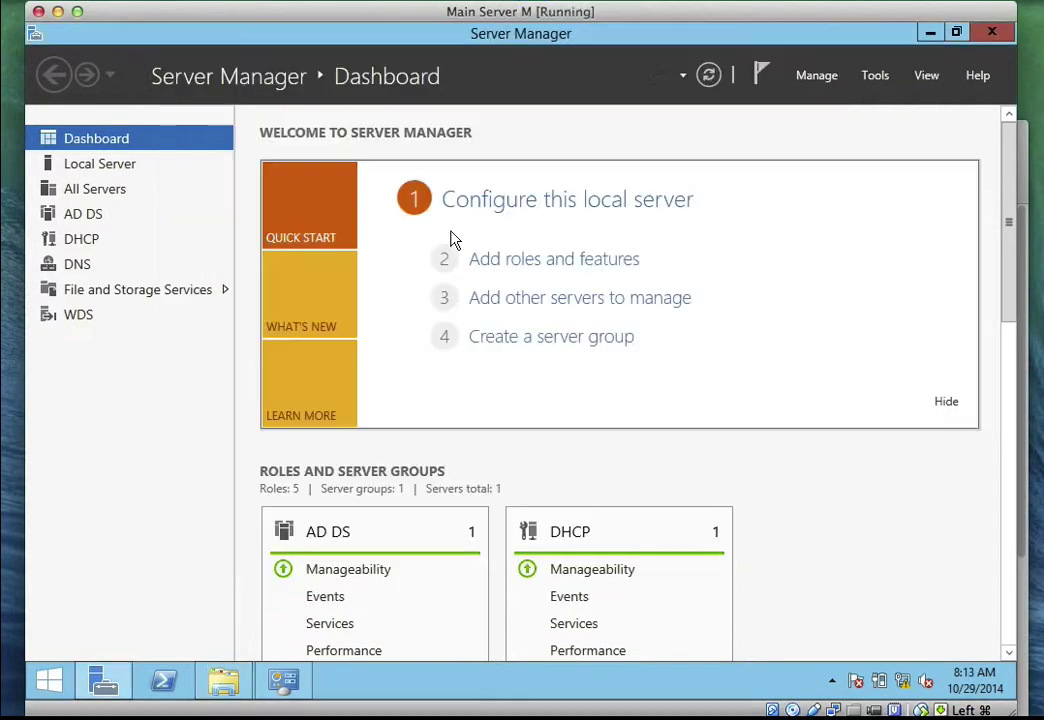
pyautogui.click(223, 680)
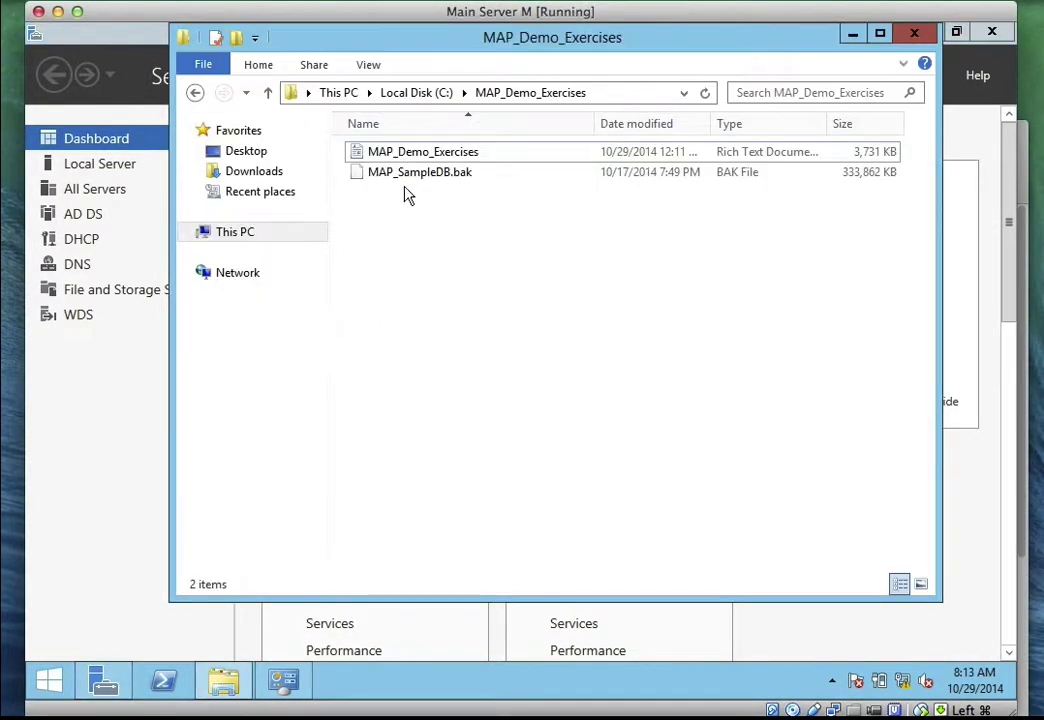
# Run MapSetup from Local Disk (C:) and accept the terms of the Microsoft Assessment and Planning Toolkit license agreement
pyautogui.click(414, 92)
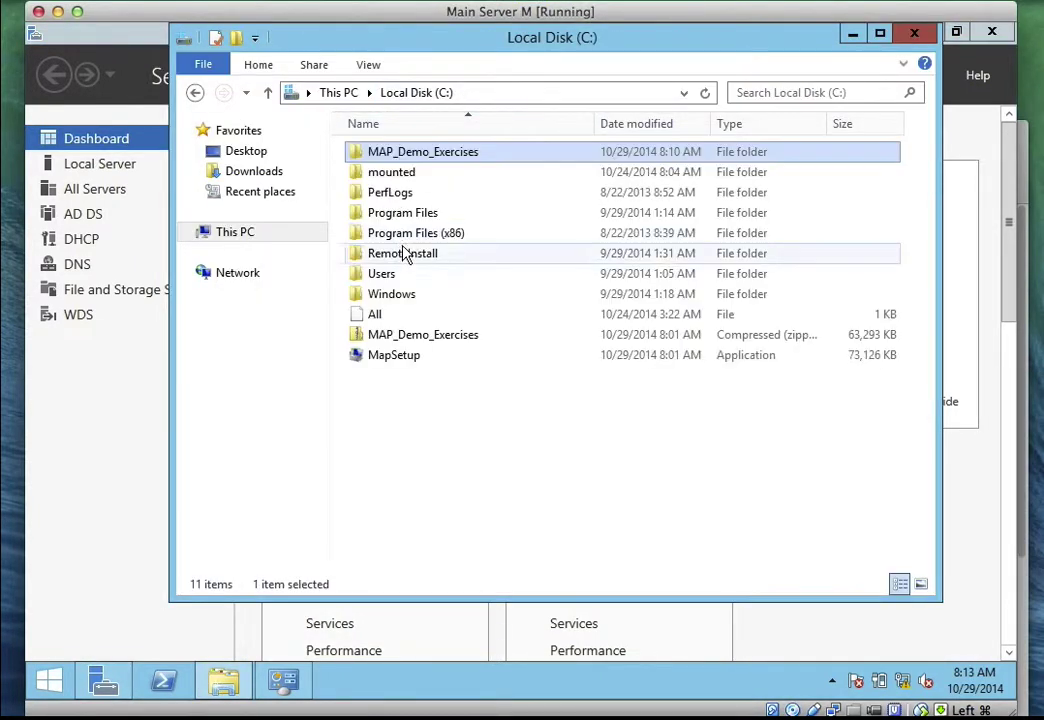
pyautogui.doubleClick(385, 358)
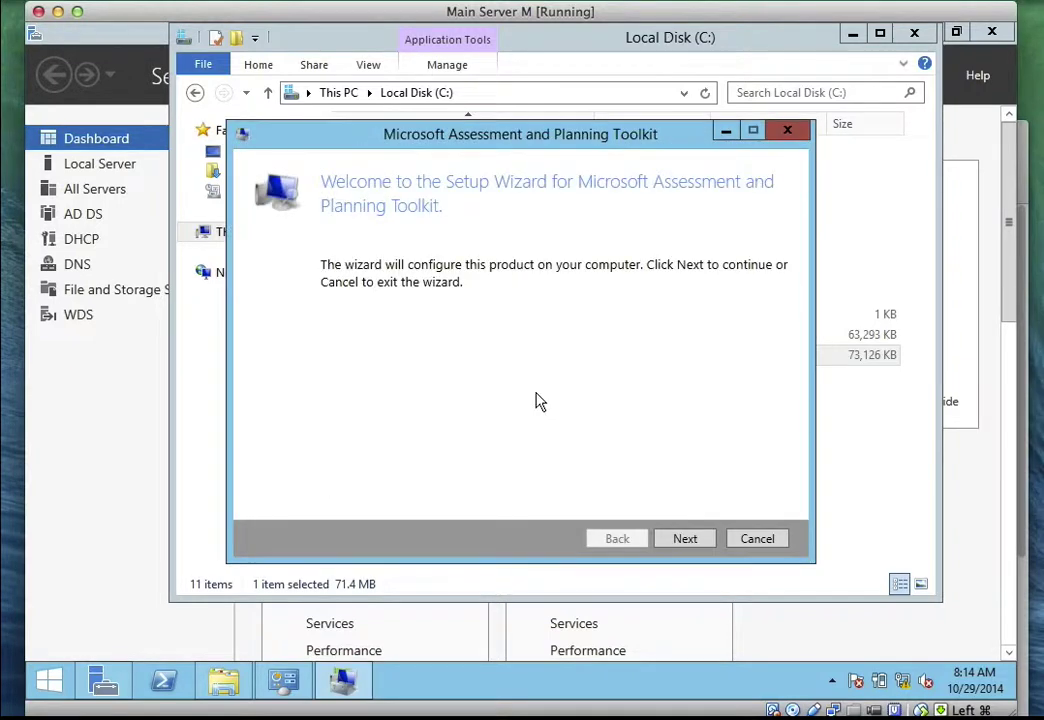
pyautogui.click(683, 538)
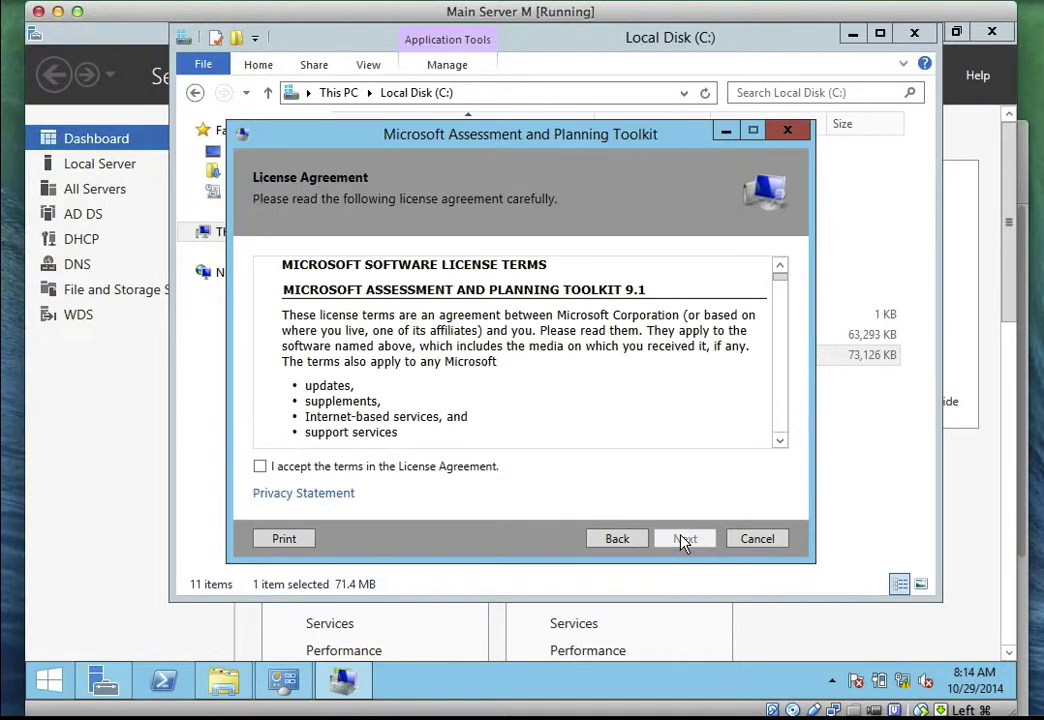
pyautogui.click(443, 468)
pyautogui.click(683, 539)
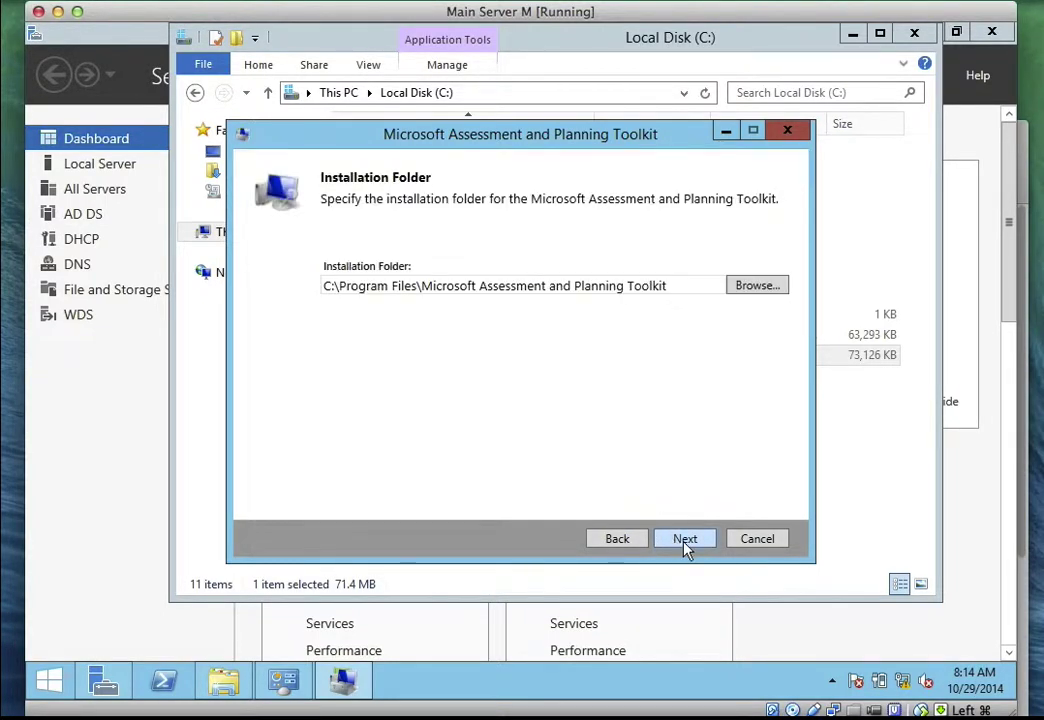
# Install the toolkit in C:\Program Files\Microsoft Assessment and Planning Toolkit, joining the Customer Experience Improvement Program, and finish the setup wizard
pyautogui.click(685, 539)
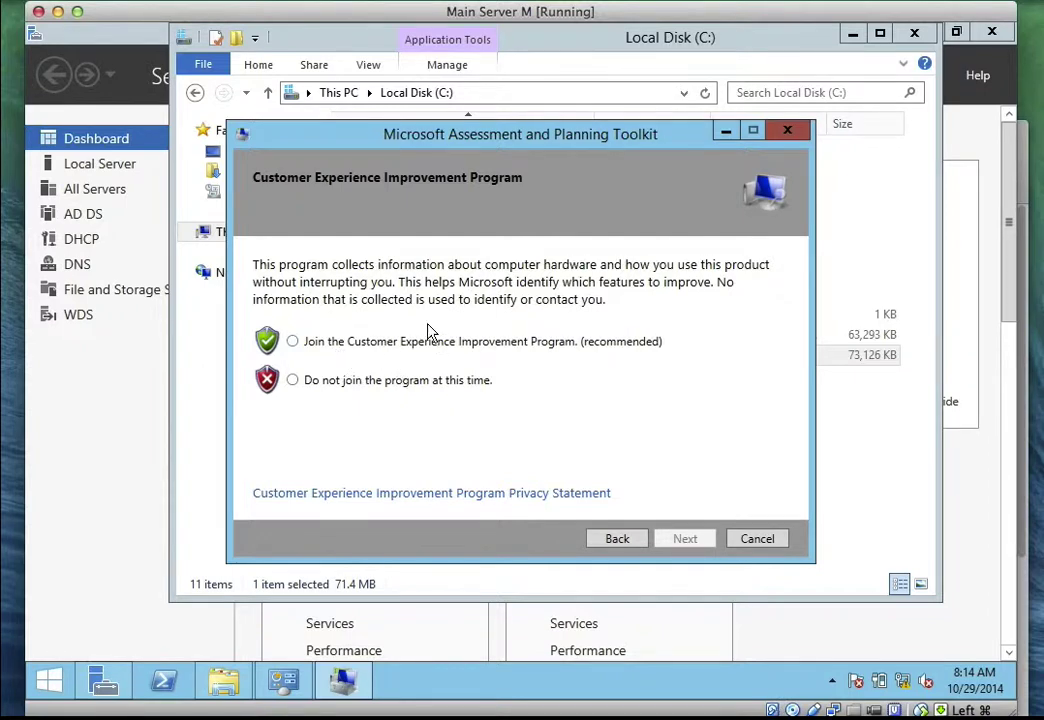
pyautogui.click(393, 345)
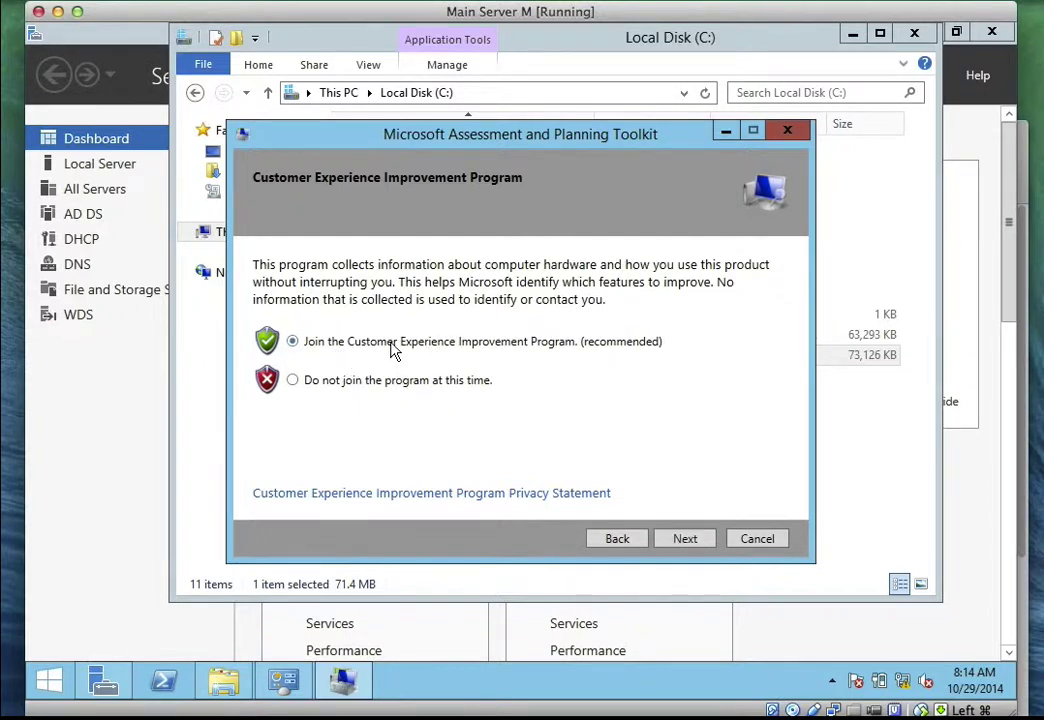
pyautogui.click(684, 539)
pyautogui.click(684, 539)
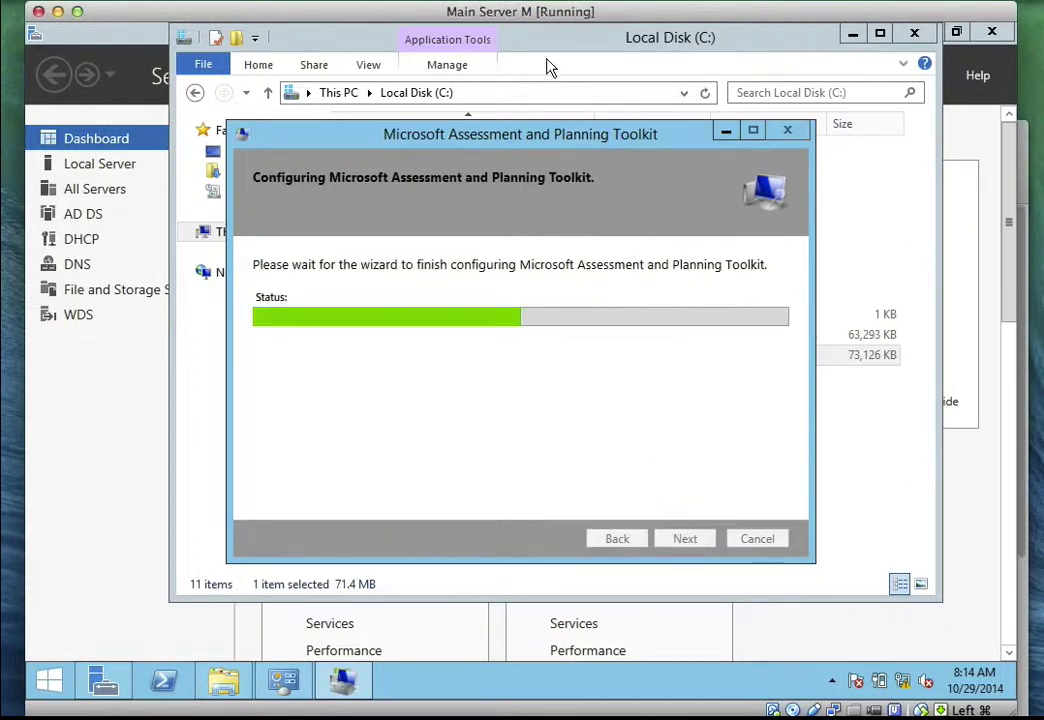
pyautogui.click(534, 4)
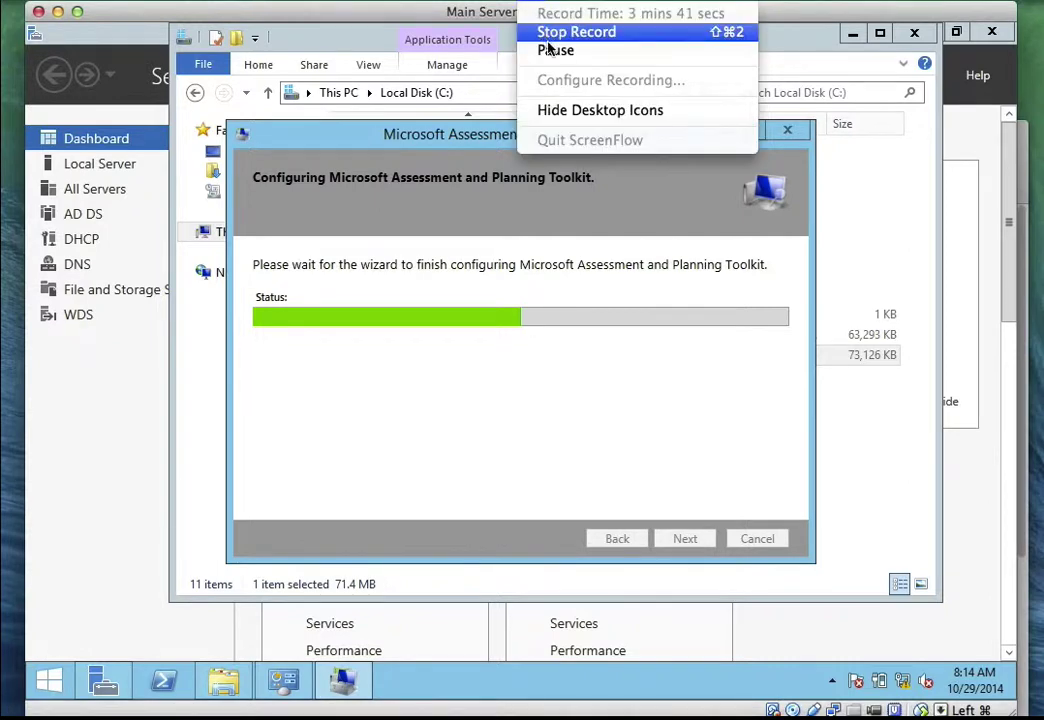
pyautogui.click(548, 49)
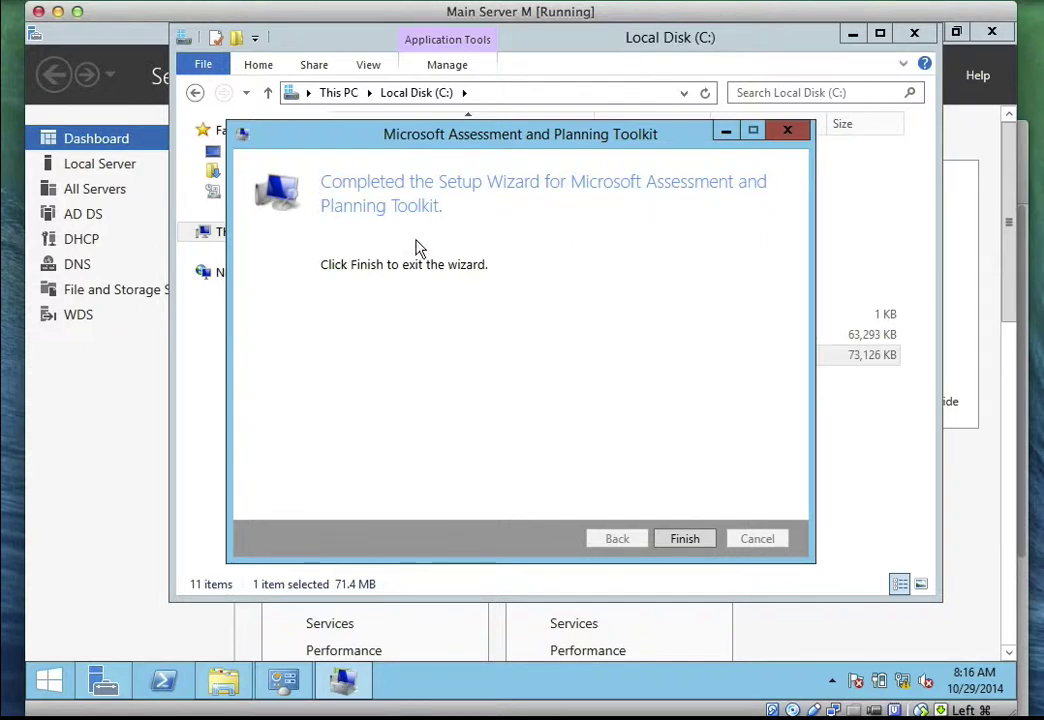
pyautogui.click(692, 540)
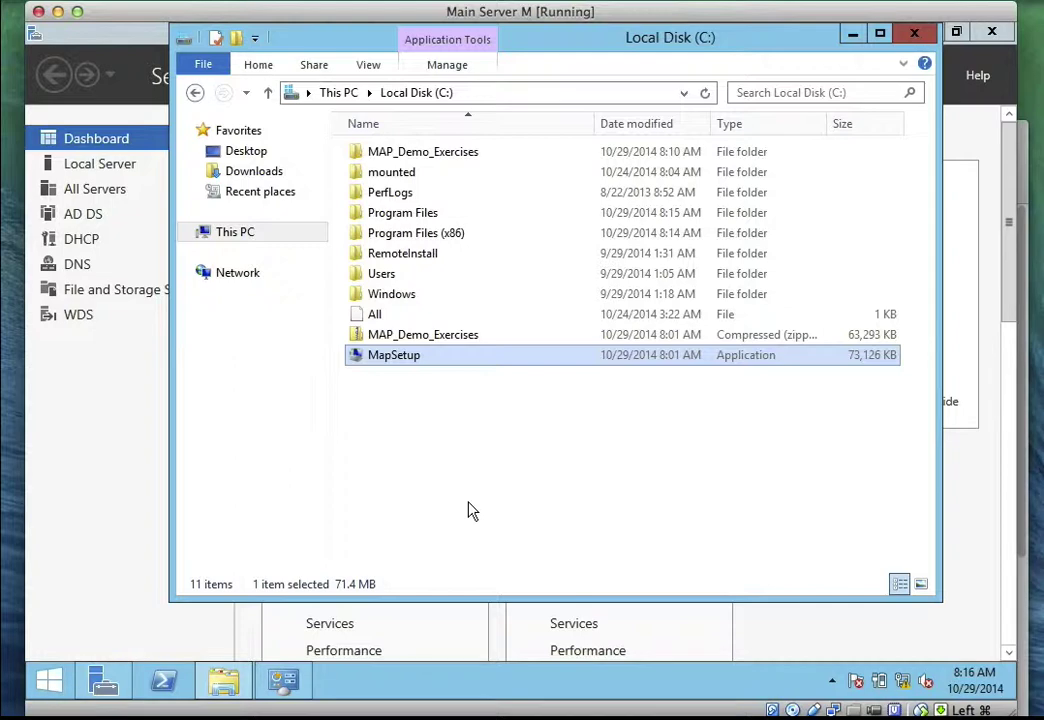
# Launch the newly installed Microsoft Assessment and Planning Toolkit and dismiss its initial database creation dialog
pyautogui.click(52, 680)
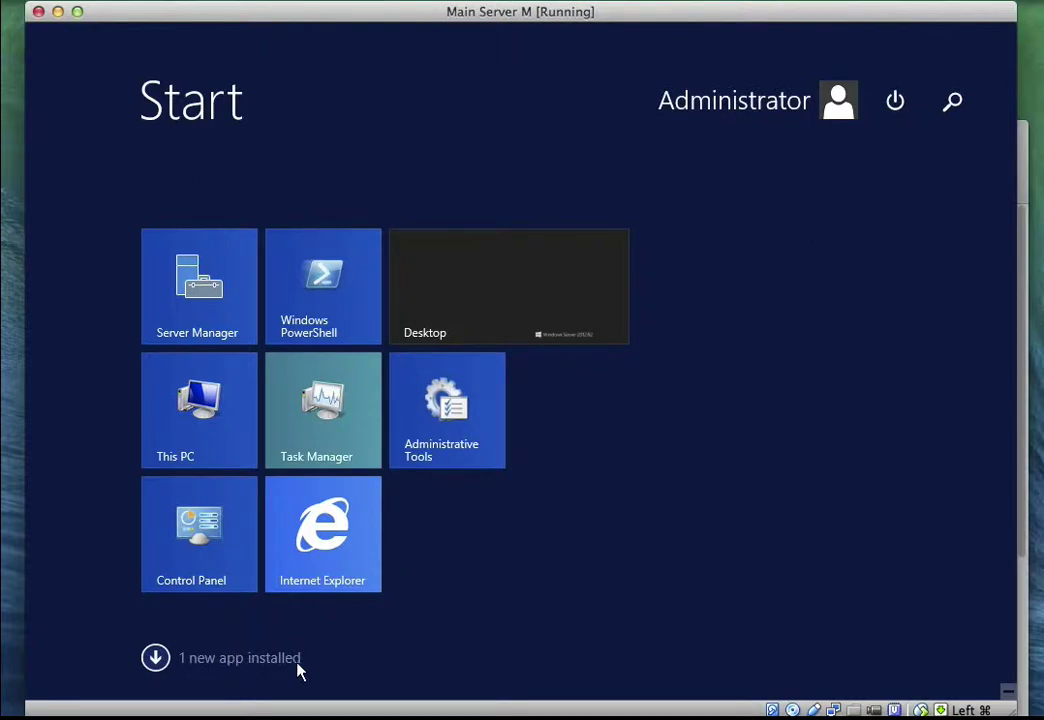
pyautogui.click(155, 657)
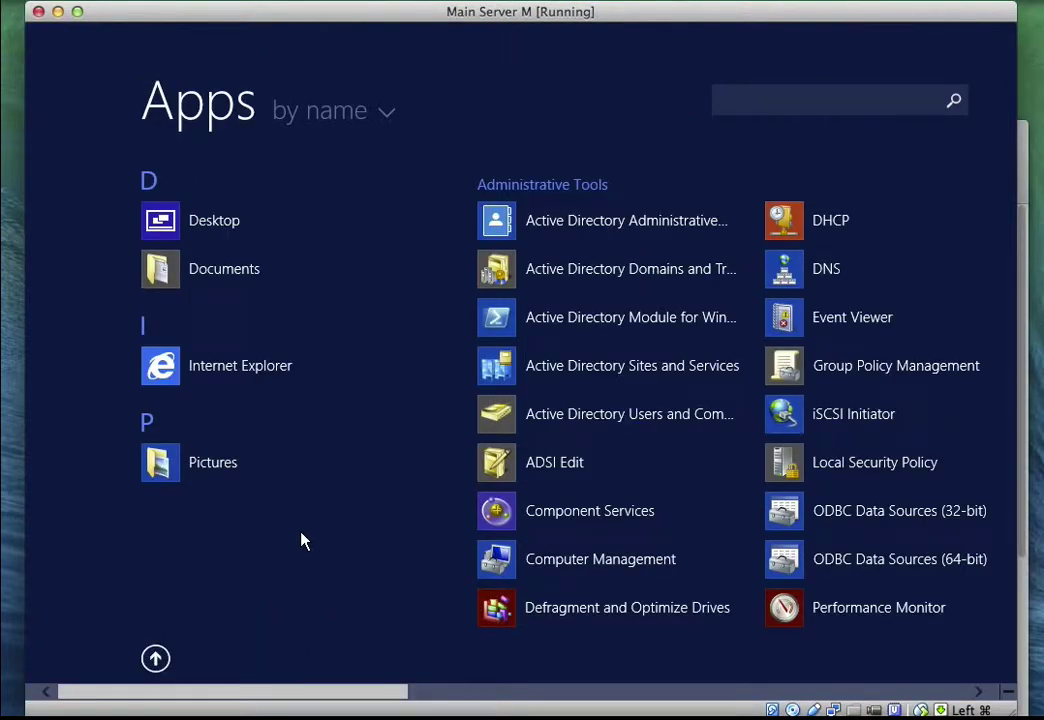
pyautogui.moveTo(319, 699); pyautogui.dragTo(648, 706)
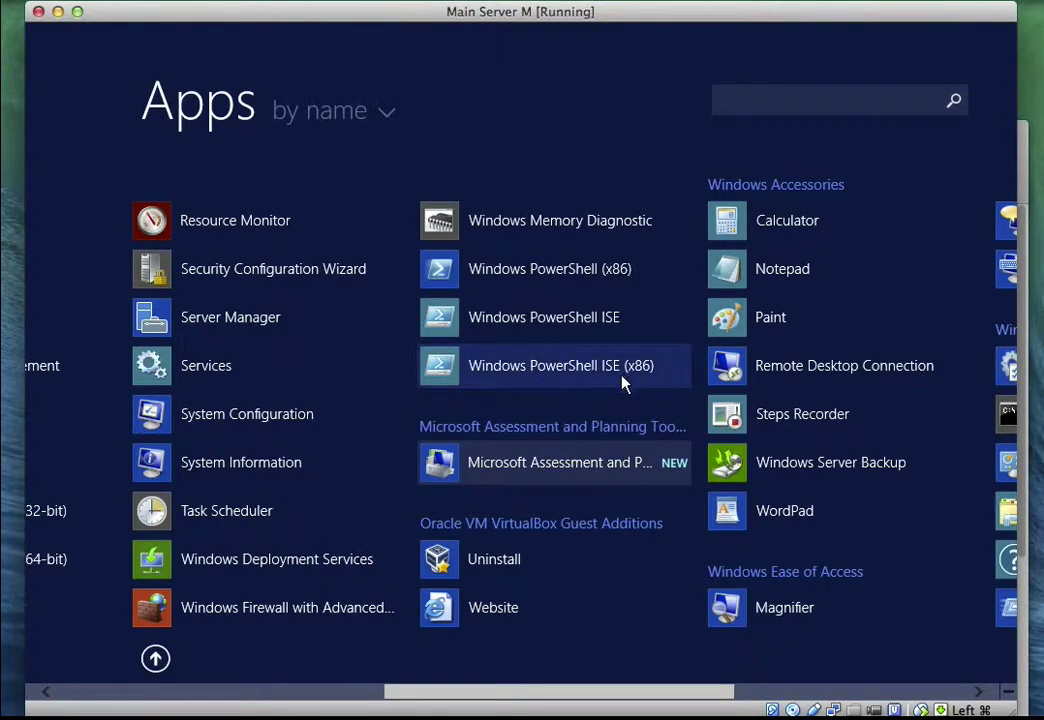
pyautogui.click(566, 463)
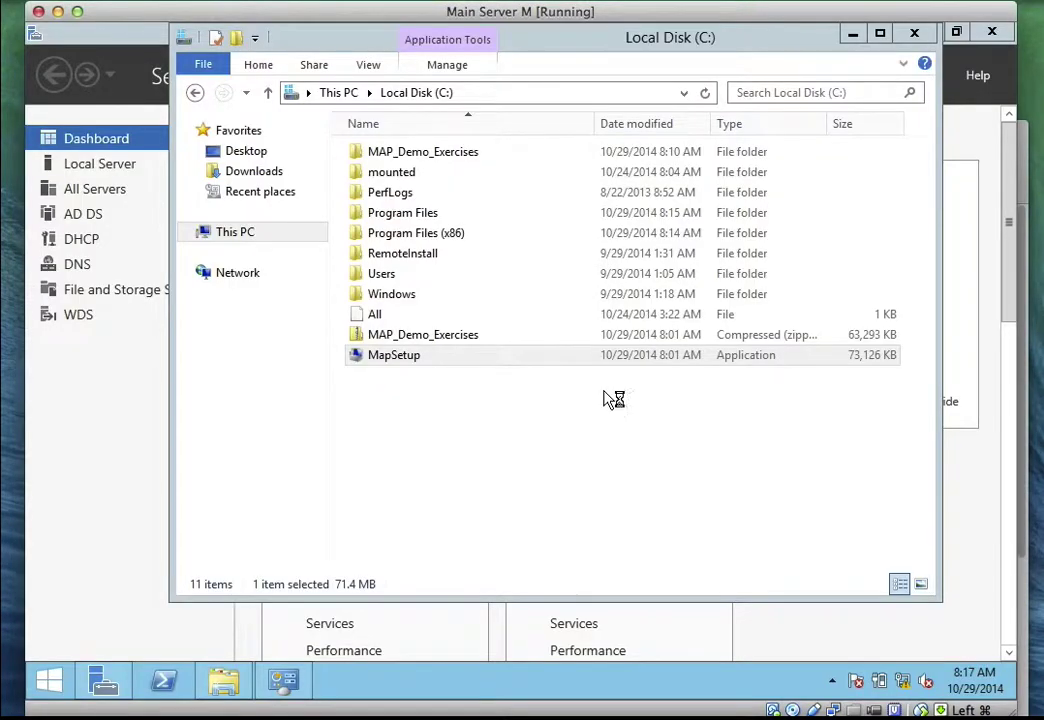
pyautogui.click(851, 35)
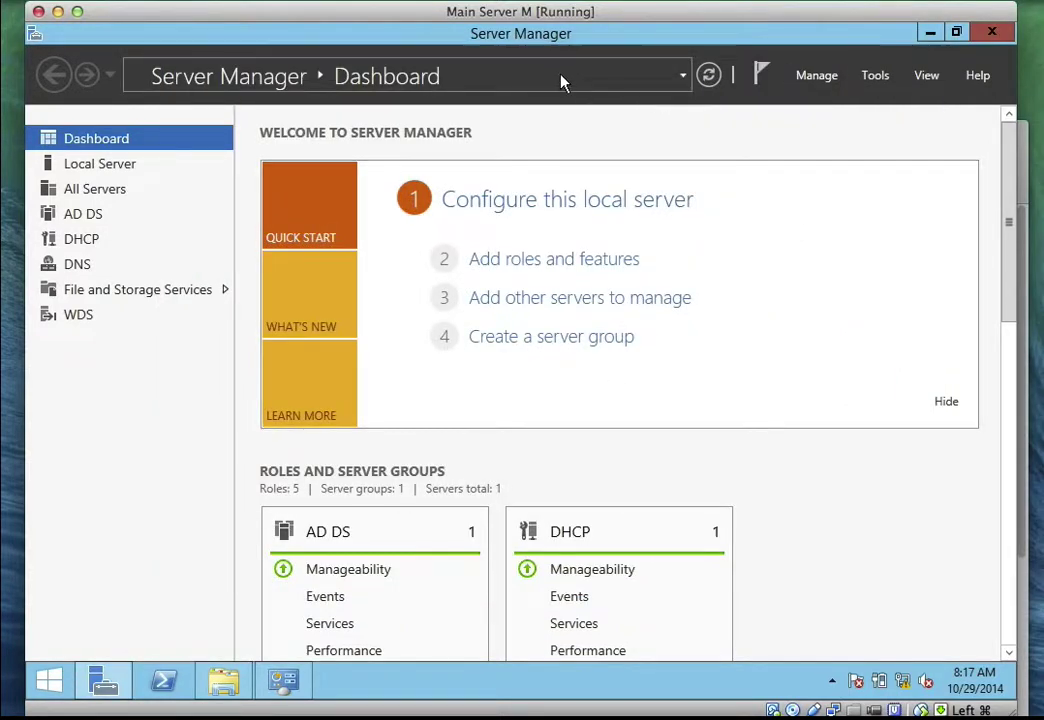
pyautogui.click(540, 2)
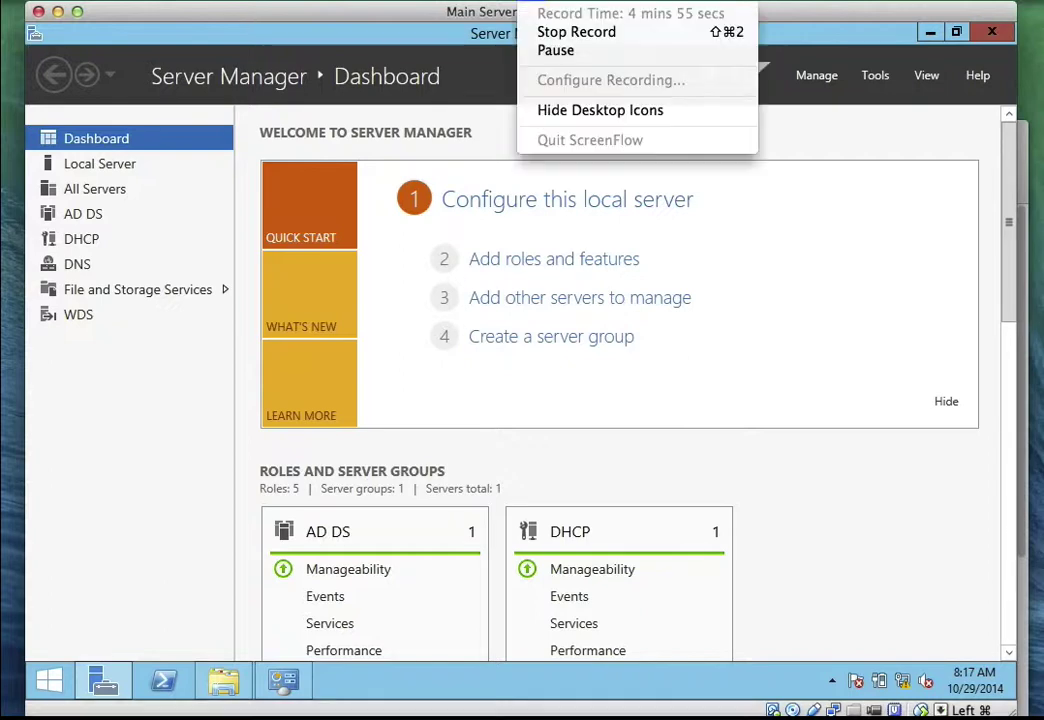
pyautogui.click(549, 52)
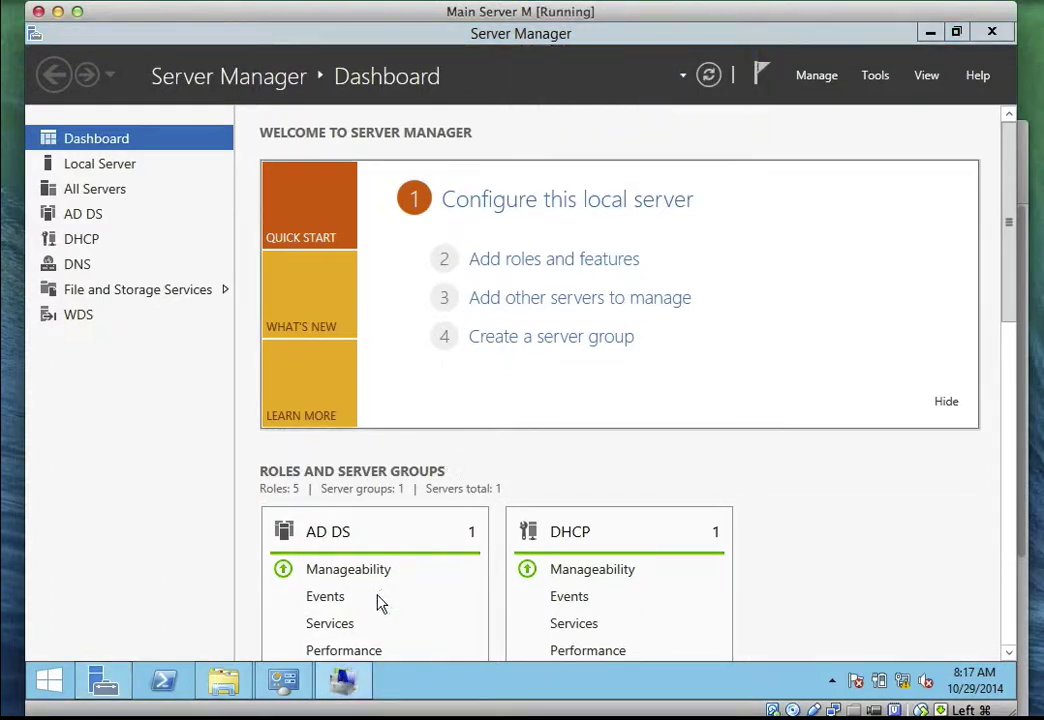
pyautogui.click(346, 682)
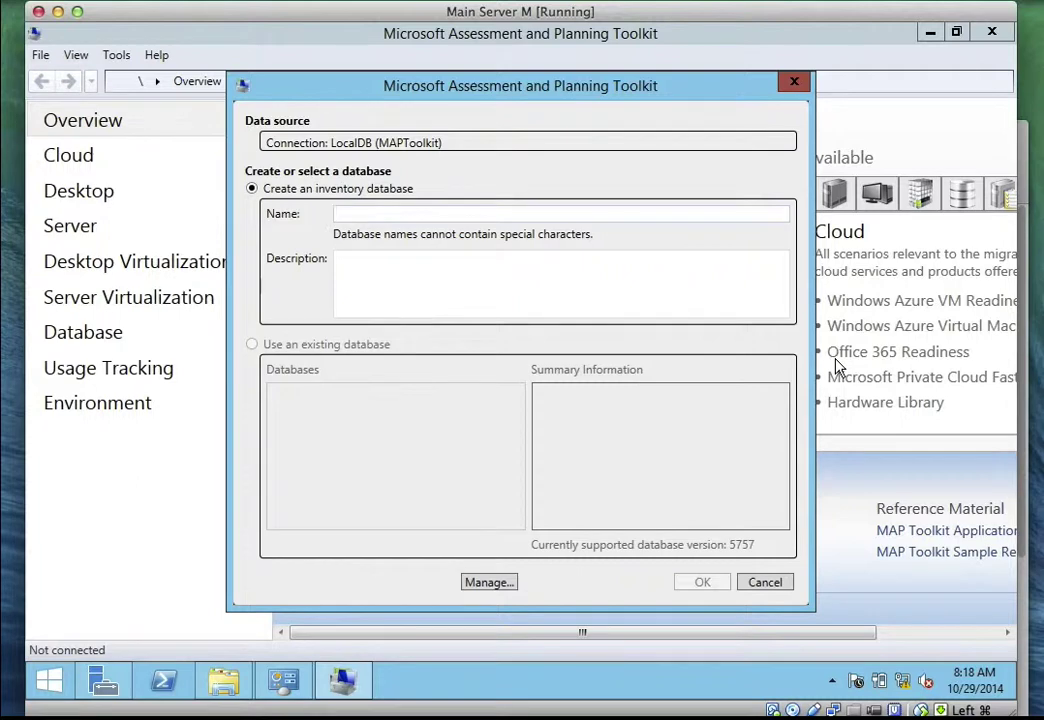
pyautogui.click(794, 82)
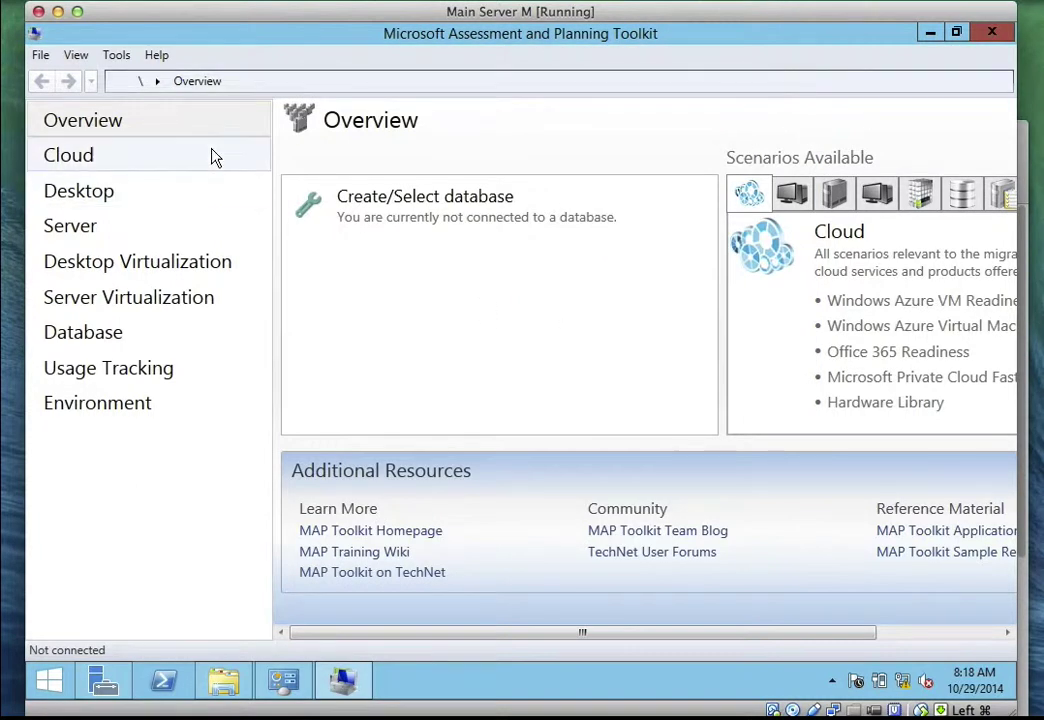
# Start a database import in database management and choose C:\MAP_Demo_Exercises\MAP_SampleDB.bak as the backup file
pyautogui.click(42, 56)
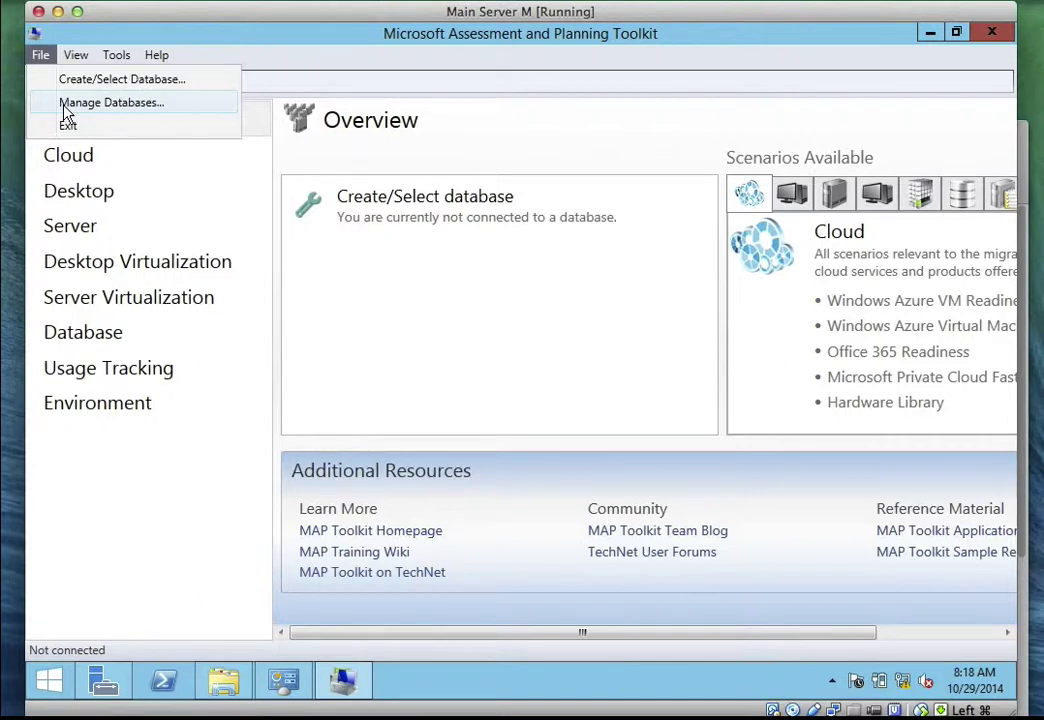
pyautogui.click(100, 103)
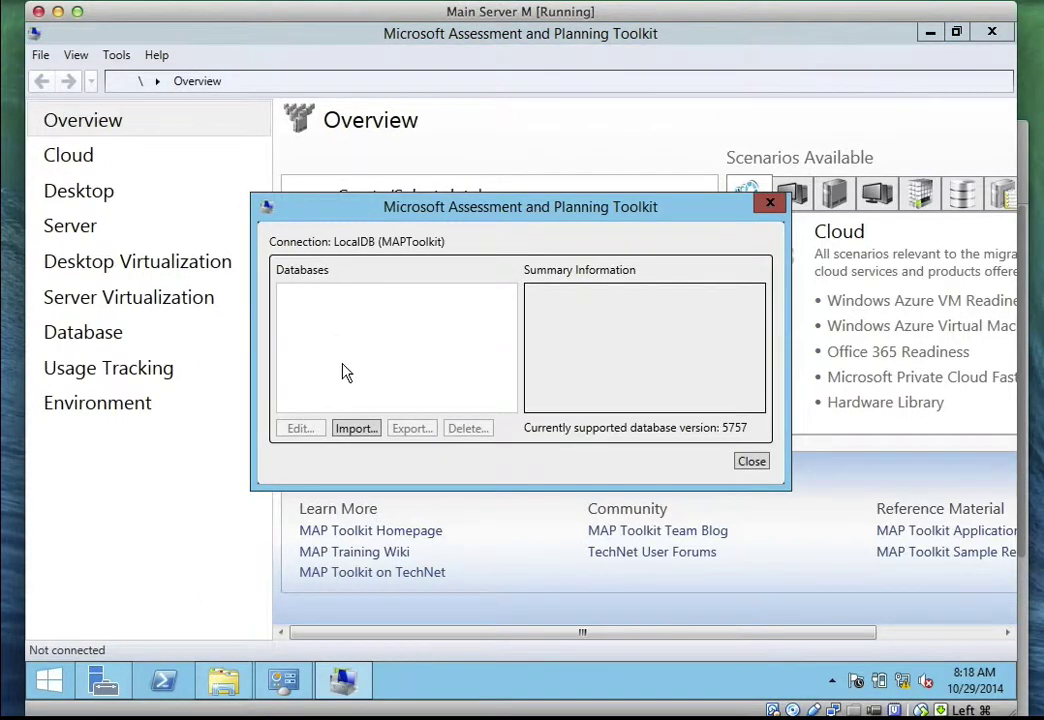
pyautogui.click(357, 429)
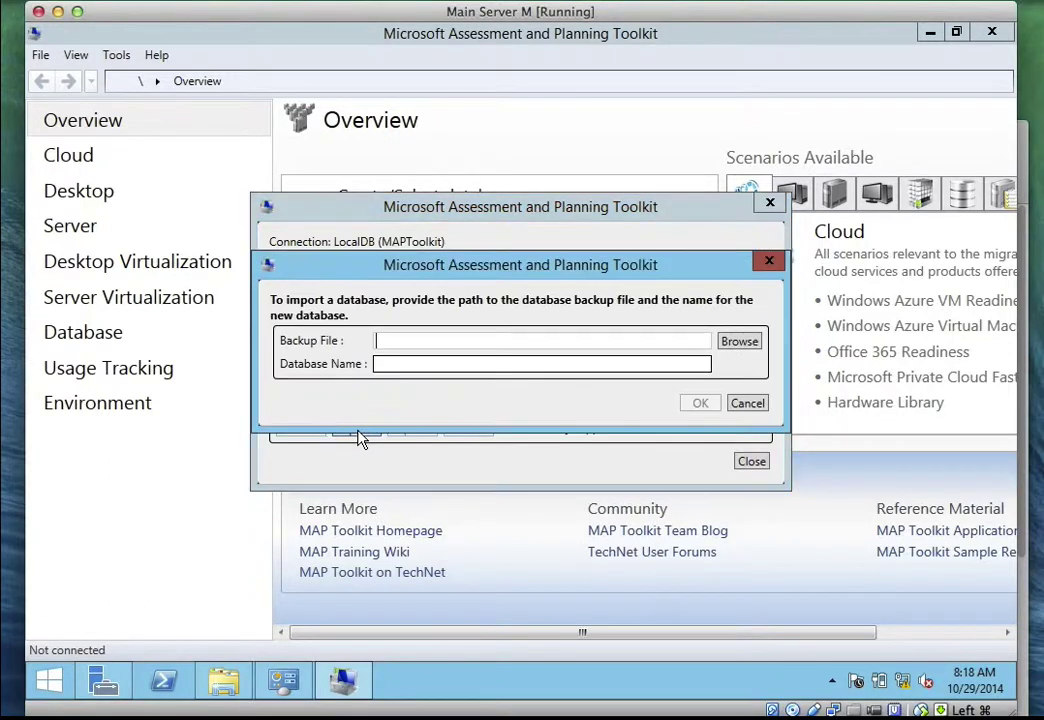
pyautogui.click(737, 345)
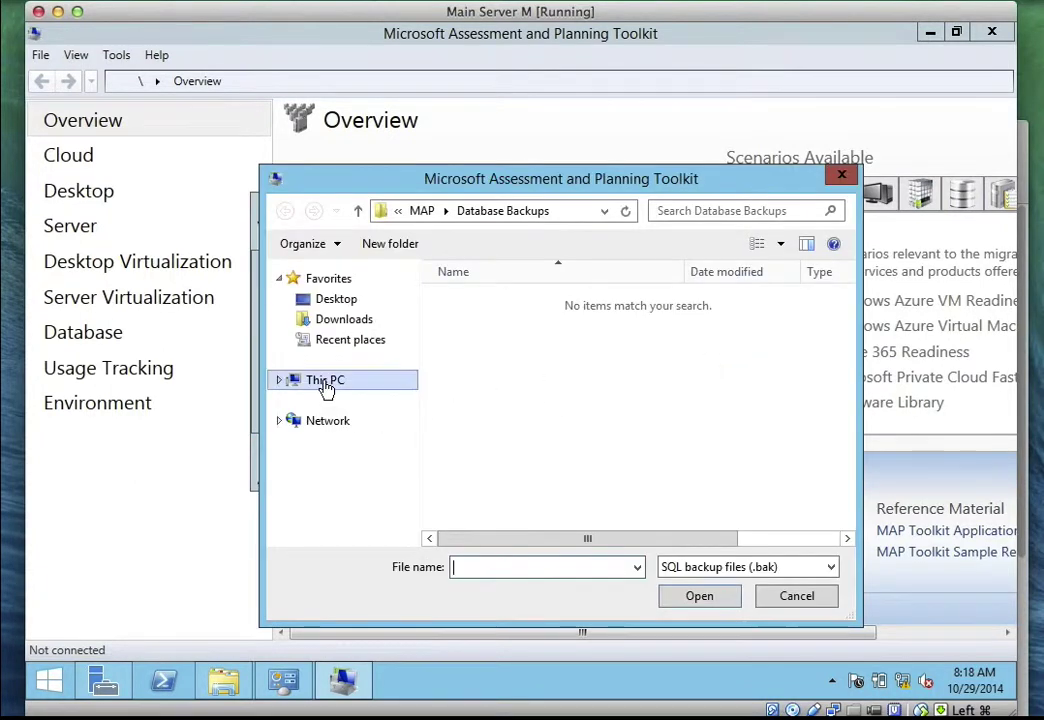
pyautogui.click(326, 382)
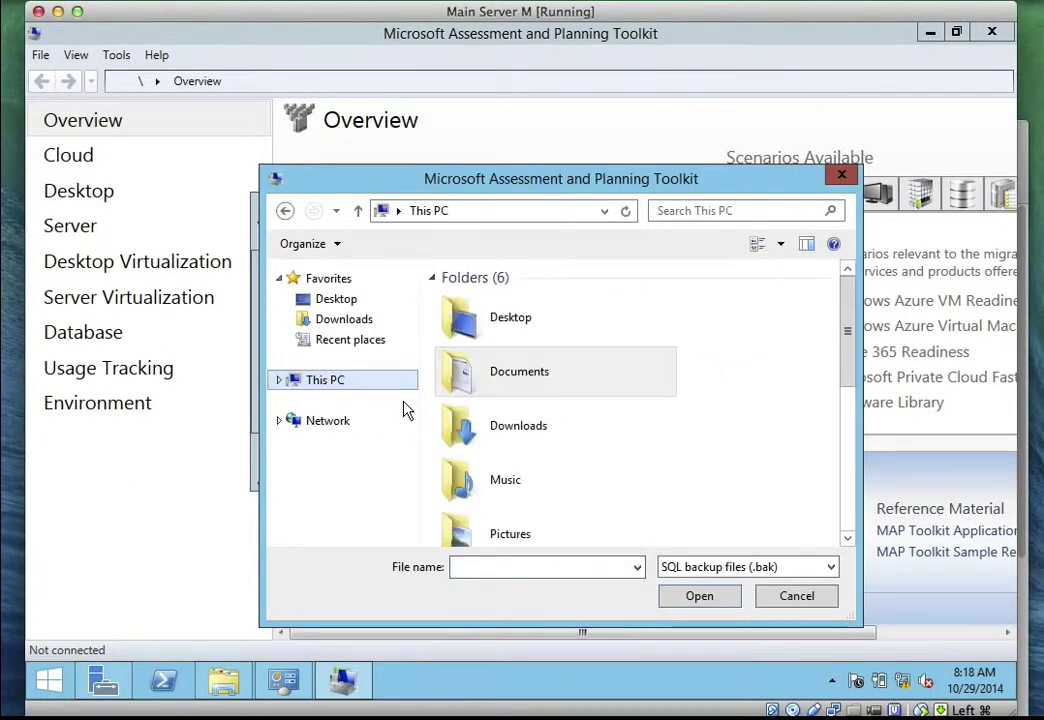
pyautogui.click(847, 470)
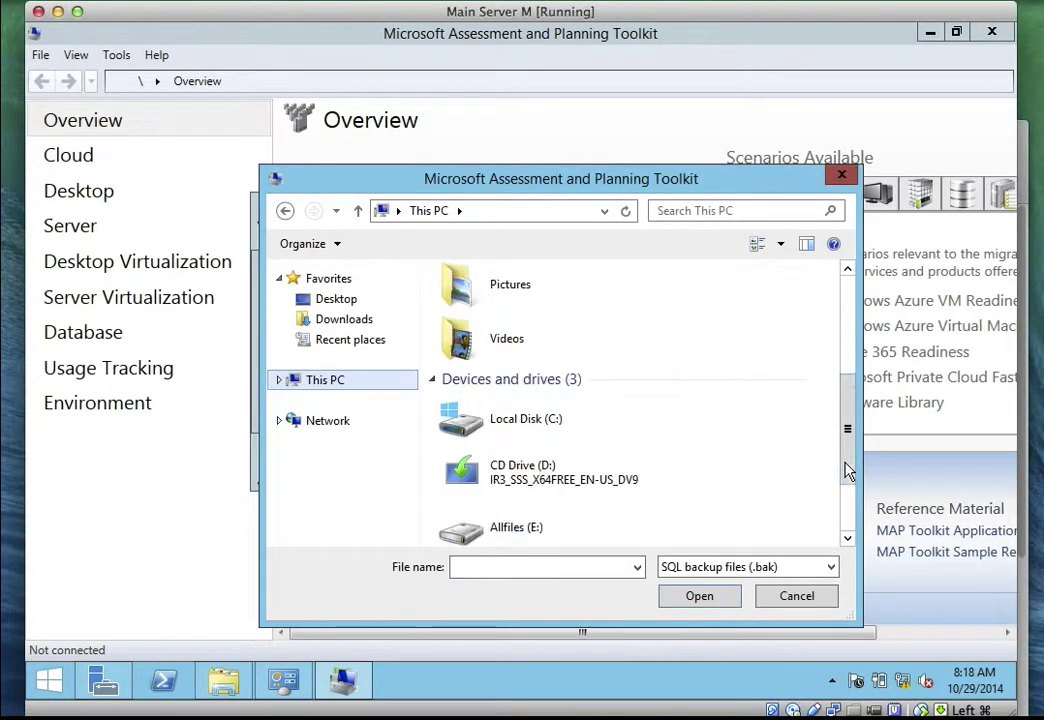
pyautogui.doubleClick(580, 431)
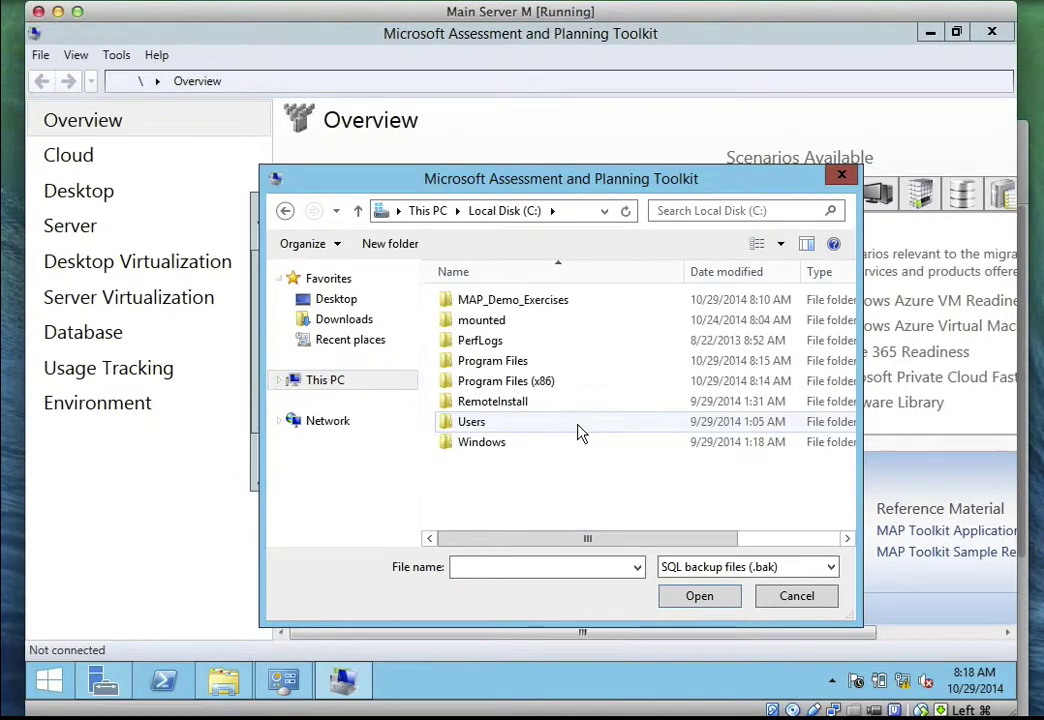
pyautogui.click(522, 310)
pyautogui.doubleClick(522, 312)
pyautogui.click(510, 310)
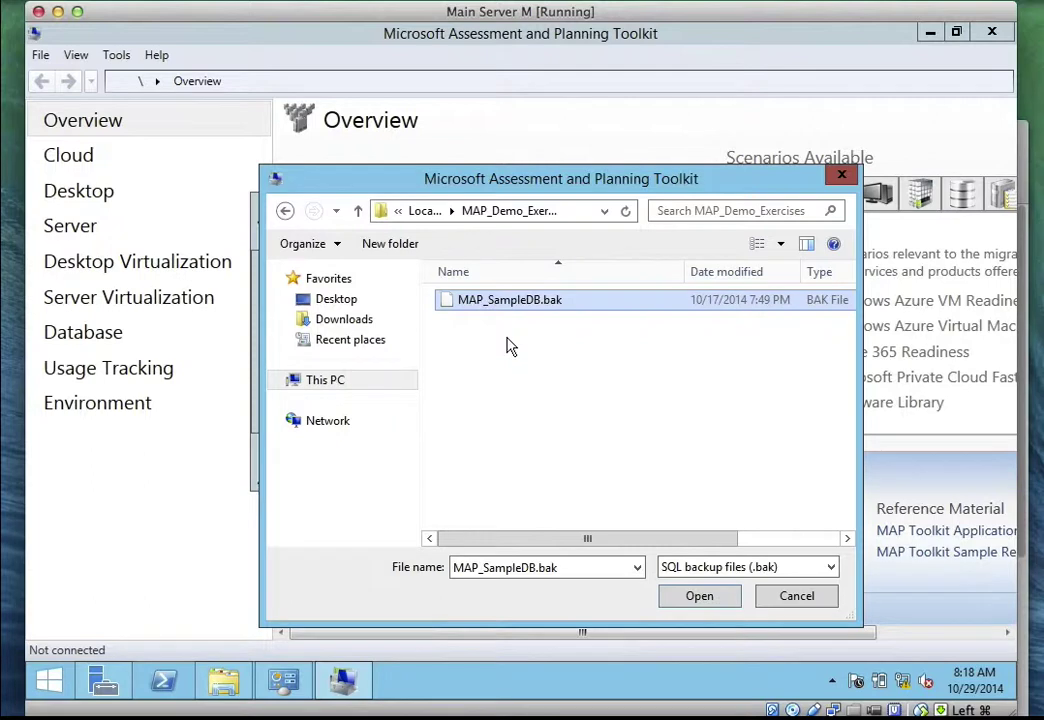
pyautogui.click(686, 598)
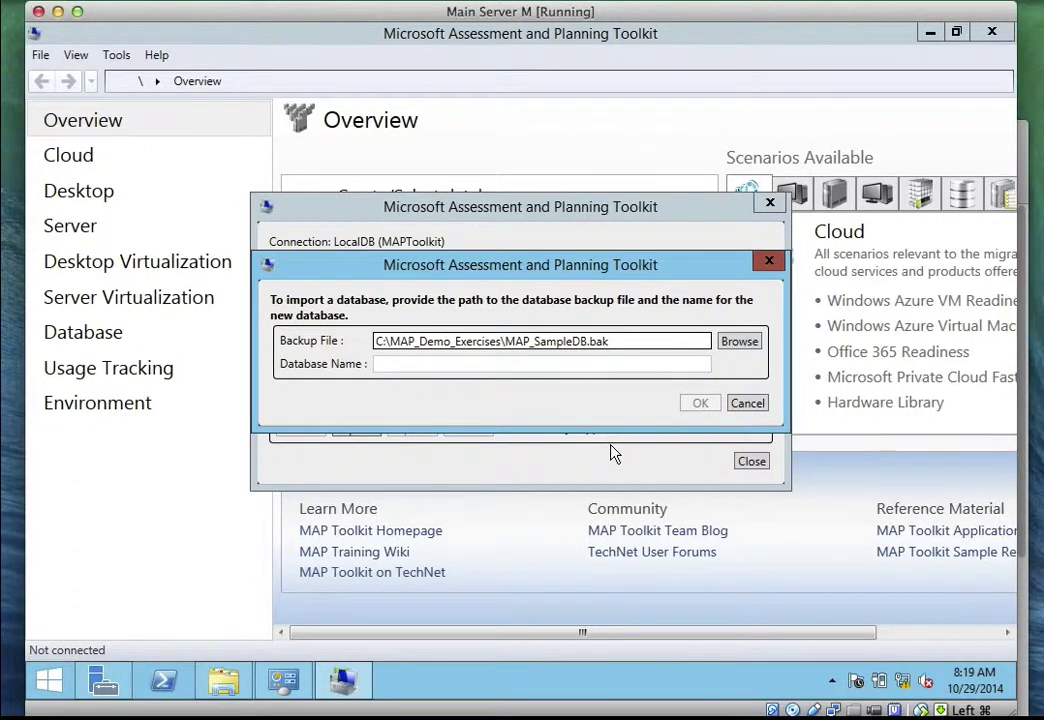
# Name the new database MAPDEMO and import it from the selected backup file
pyautogui.write('MAP')
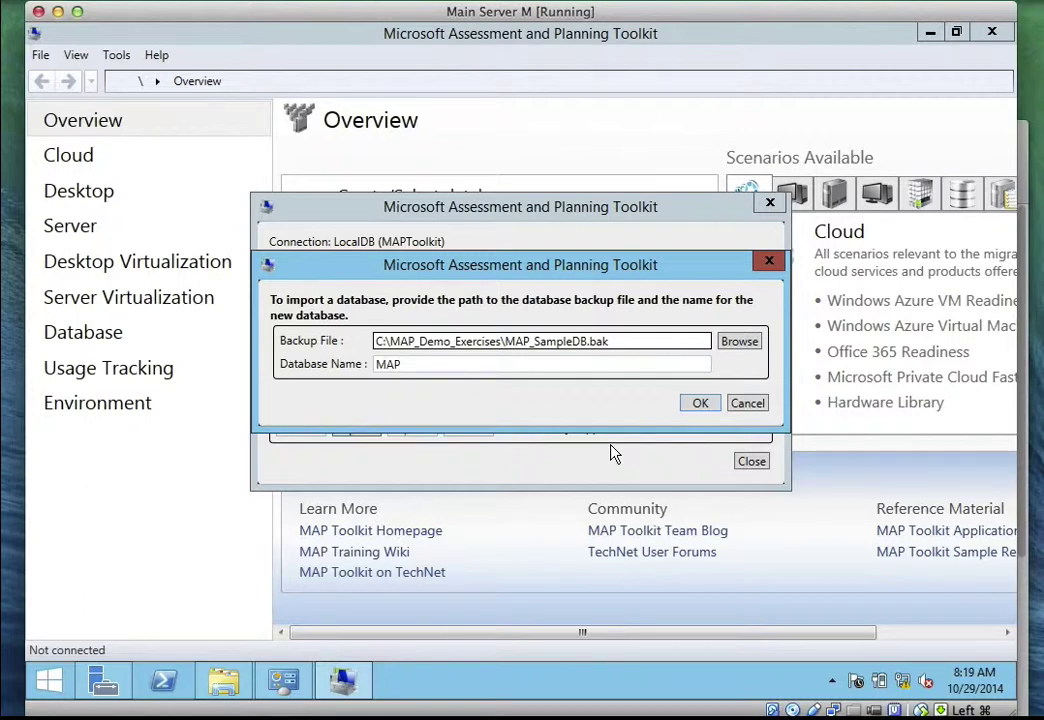
pyautogui.write('DEMO')
pyautogui.click(700, 404)
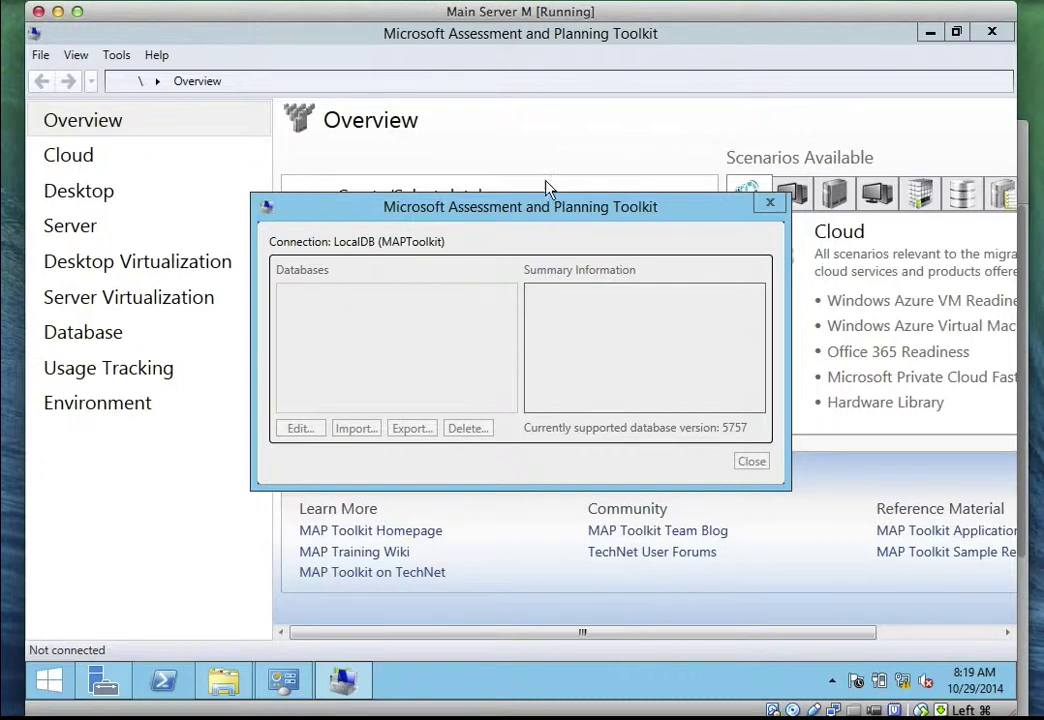
pyautogui.click(535, 2)
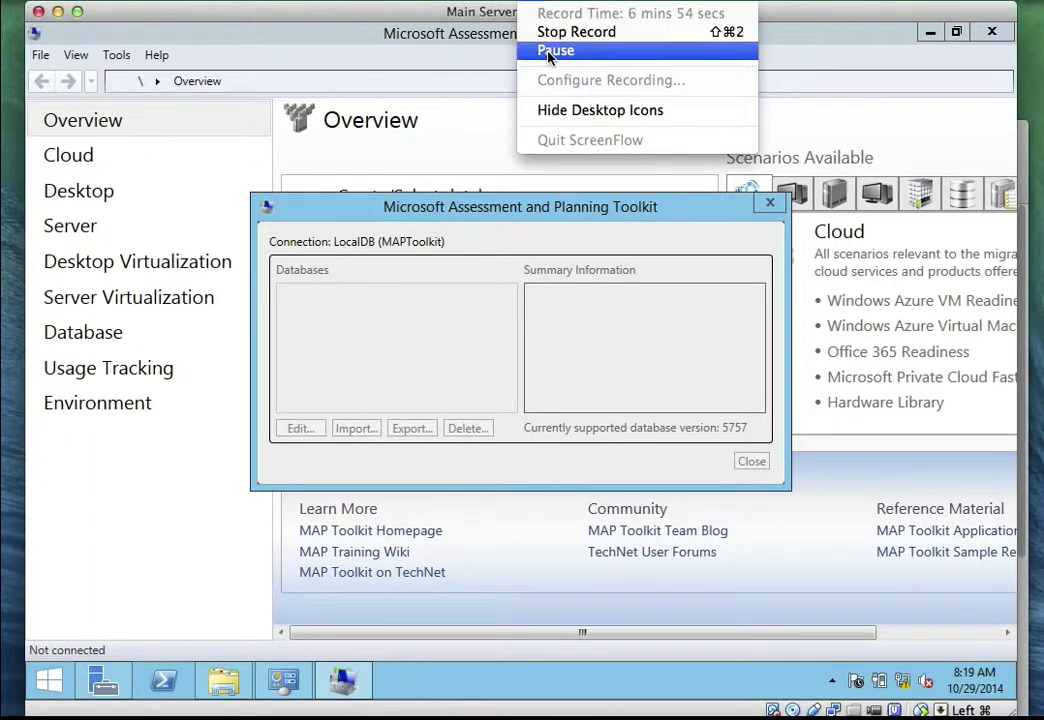
pyautogui.click(555, 50)
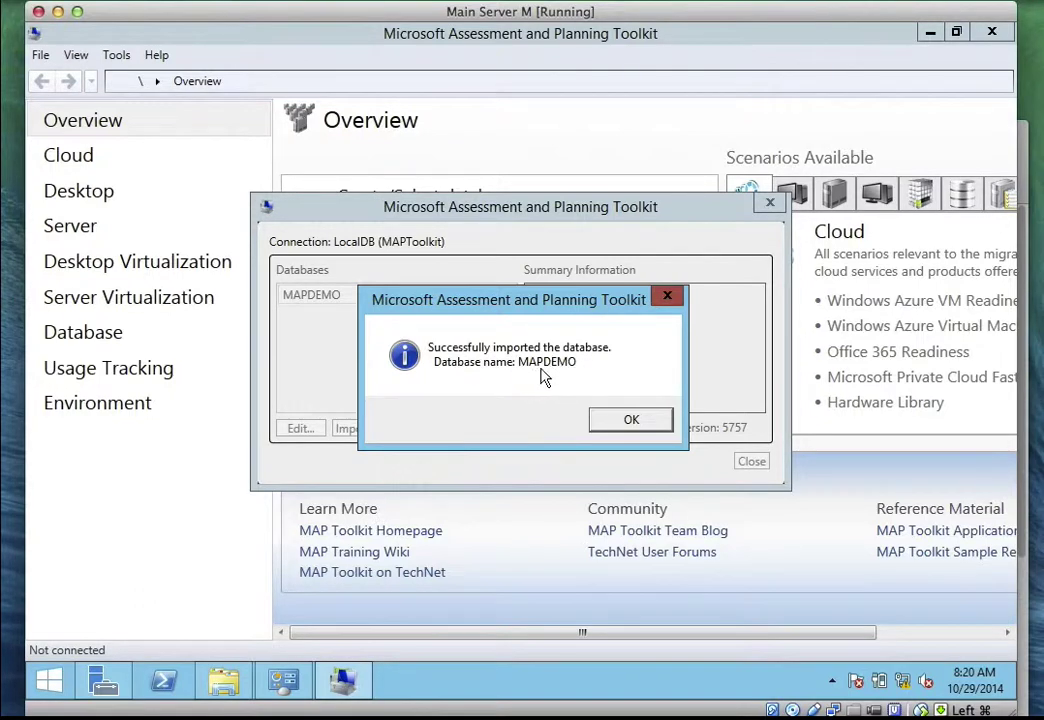
# Close the import confirmation and database management, and connect the toolkit to the existing MAPDEMO database
pyautogui.click(614, 422)
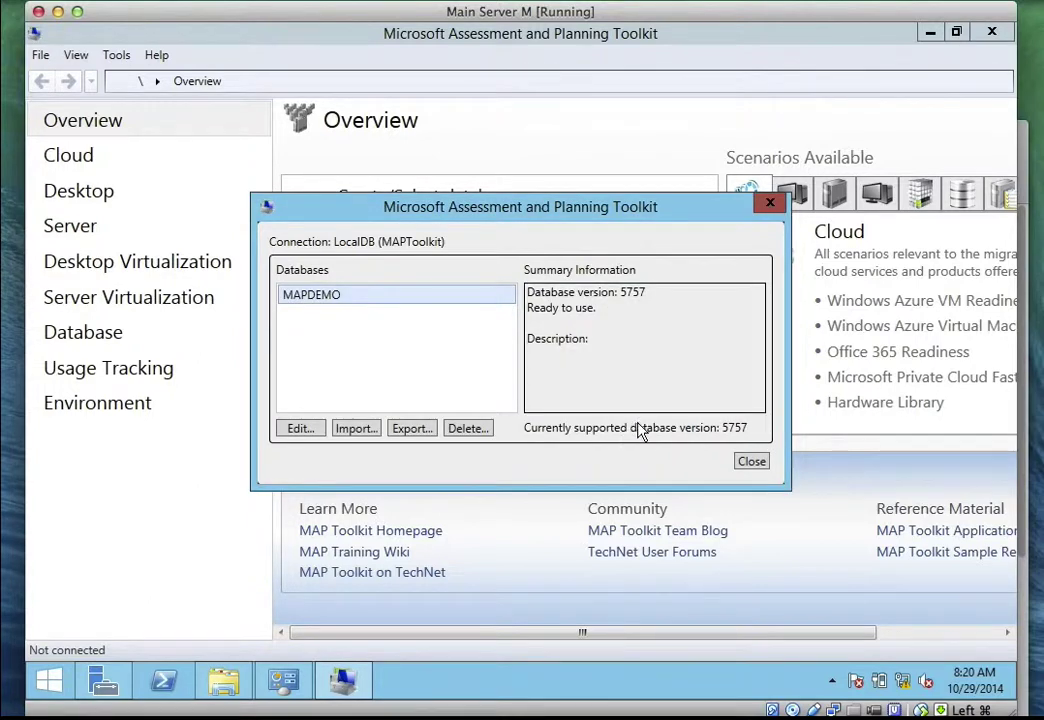
pyautogui.click(751, 462)
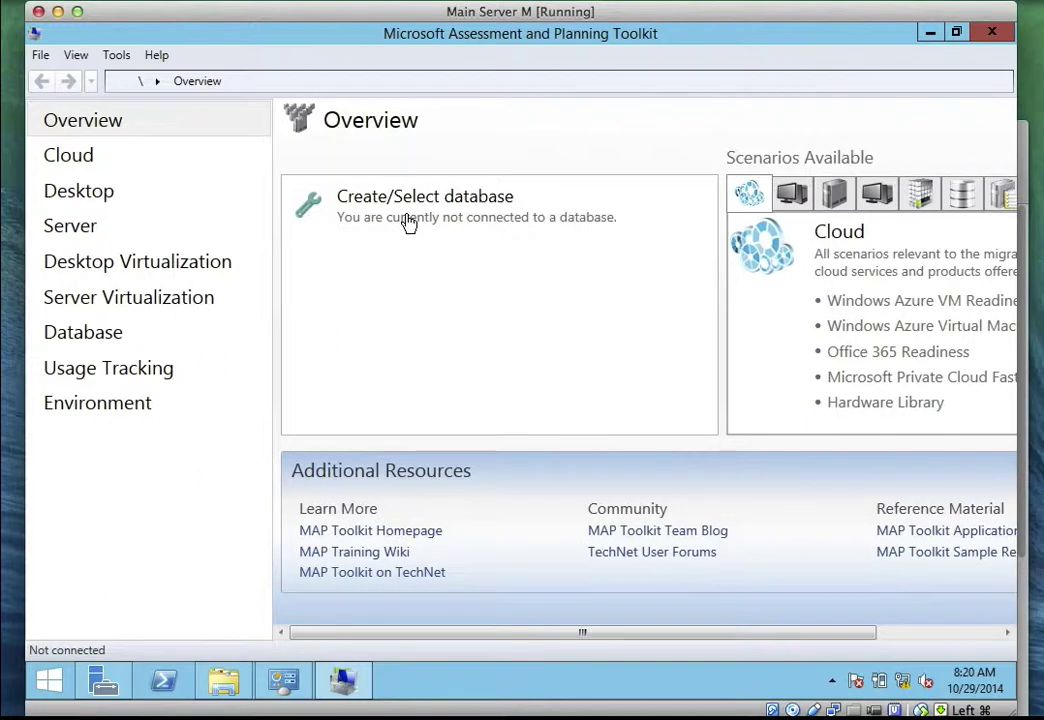
pyautogui.click(40, 55)
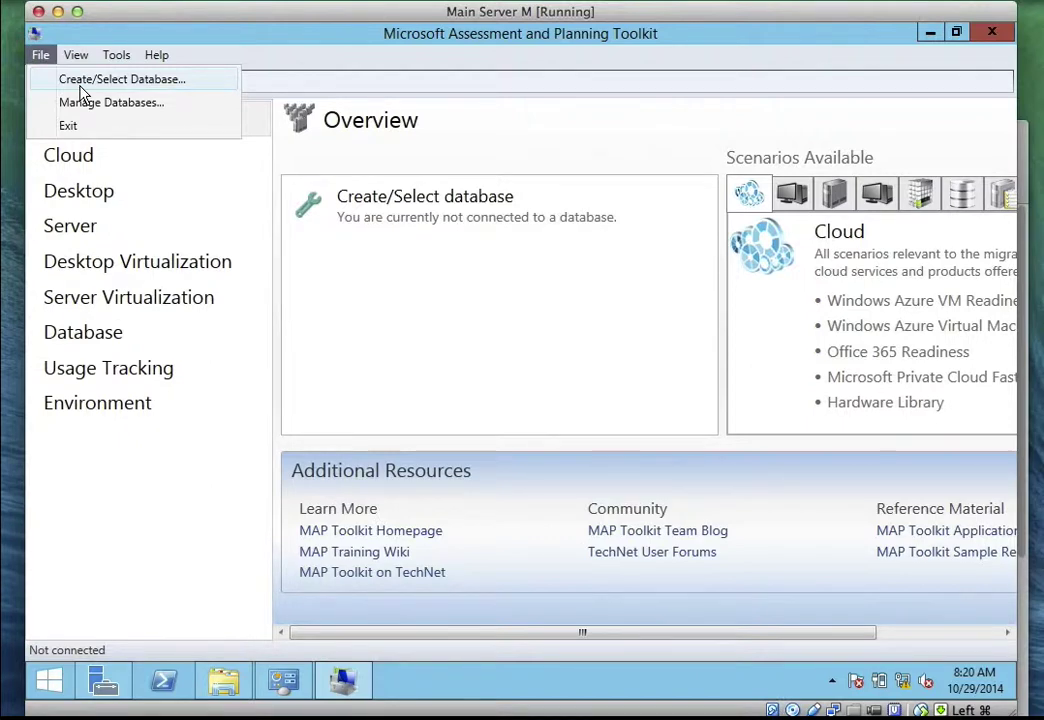
pyautogui.click(82, 82)
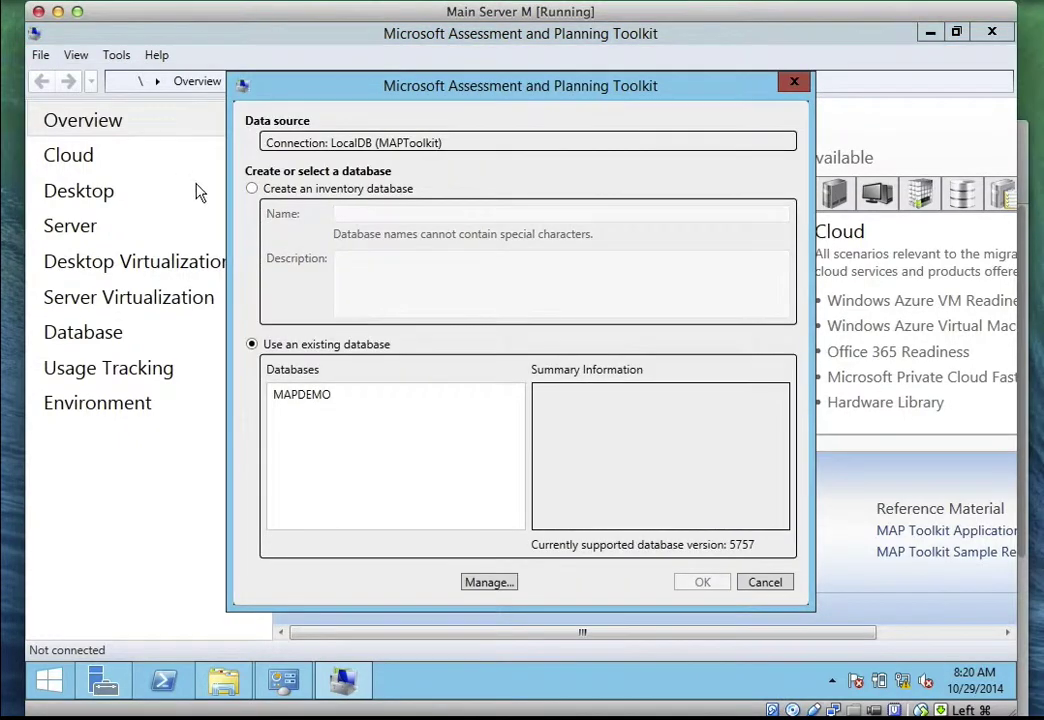
pyautogui.click(328, 404)
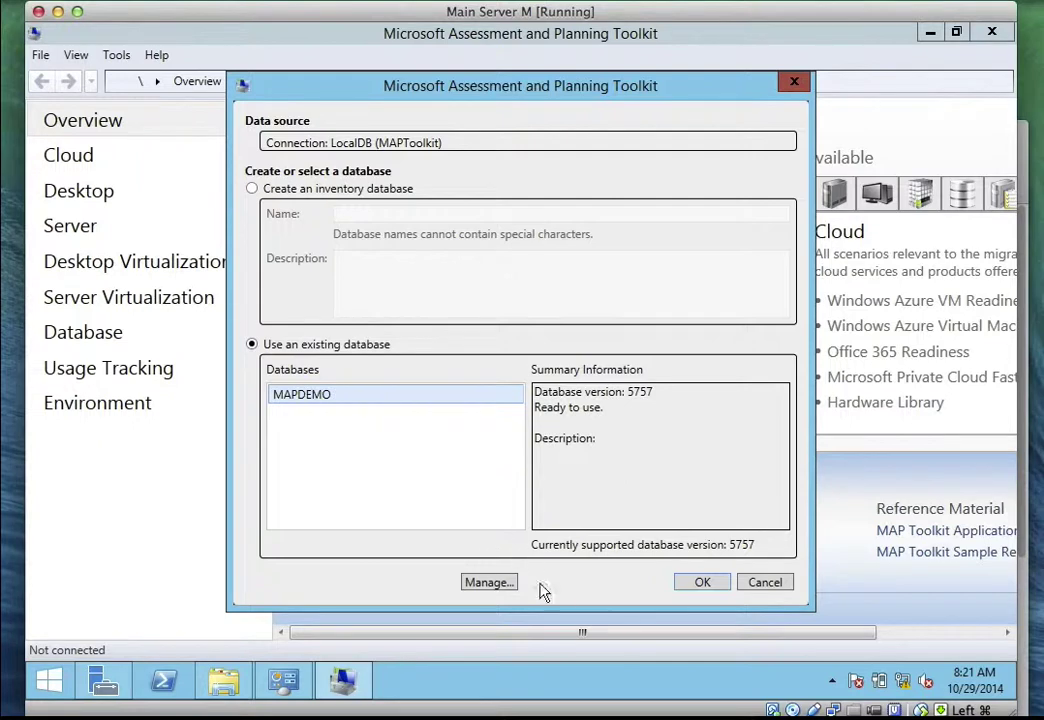
pyautogui.click(692, 583)
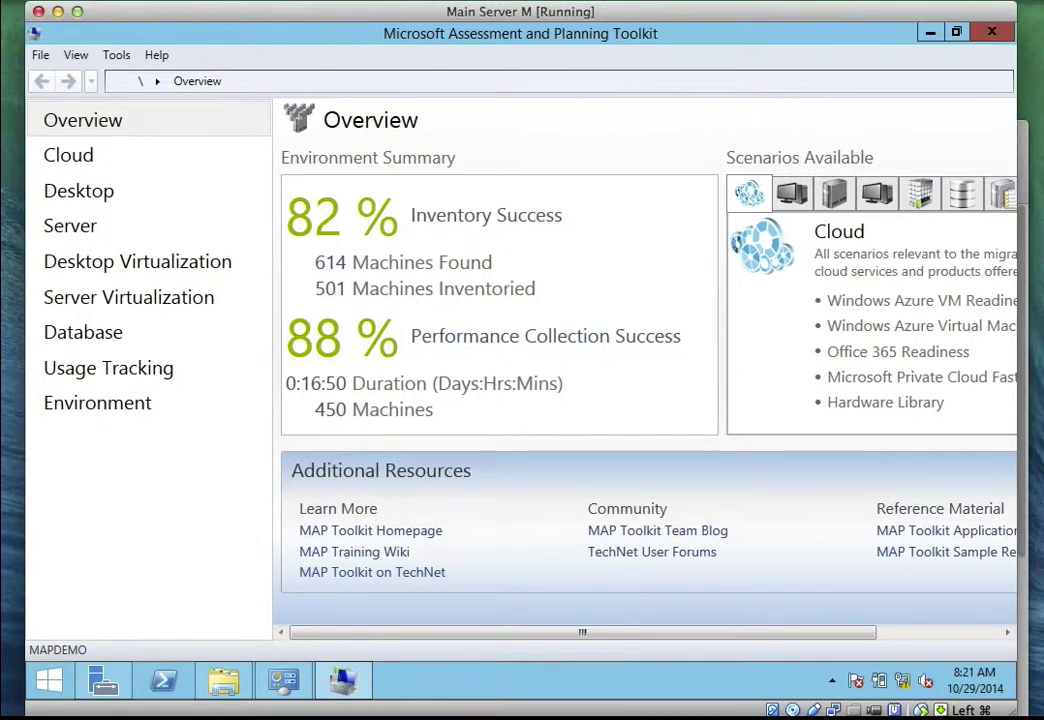
pyautogui.click(531, 12)
pyautogui.click(543, 49)
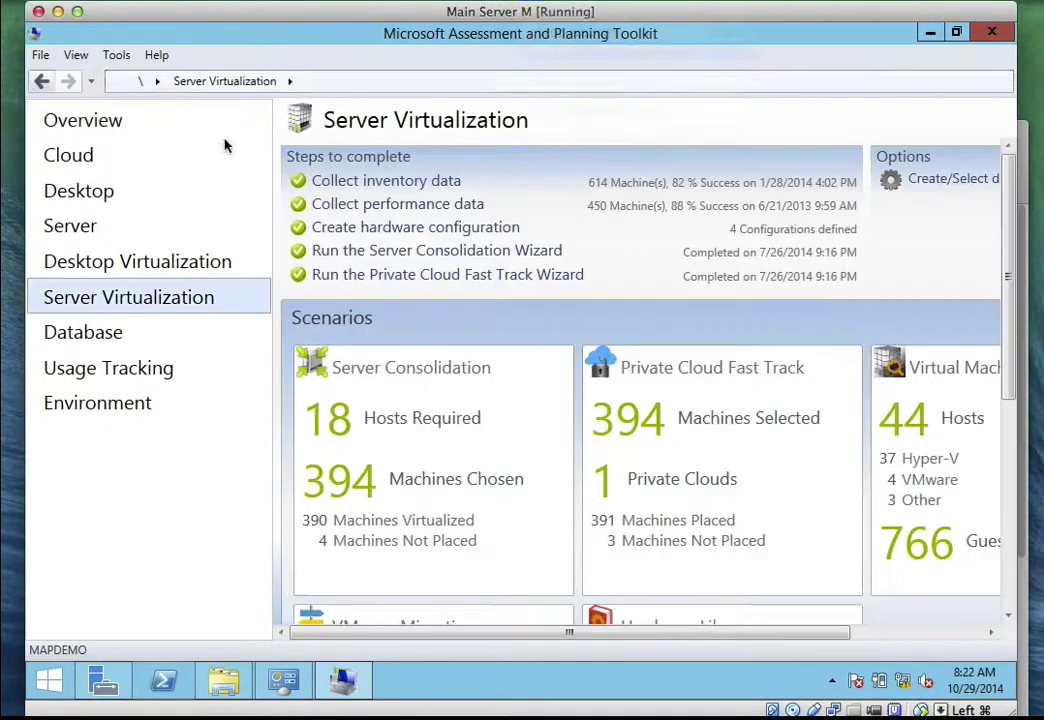
# Start the Server Consolidation Wizard under Server Virtualization, using Windows Server 2012 Hyper-V and the Sample host hardware configuration
pyautogui.click(121, 133)
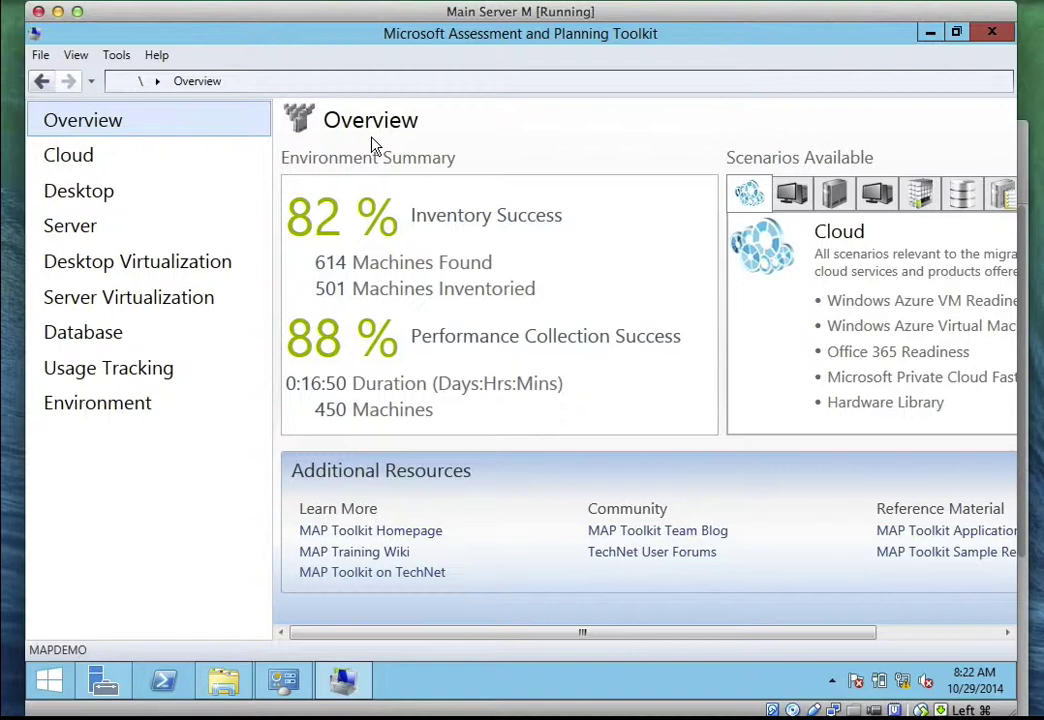
pyautogui.click(107, 313)
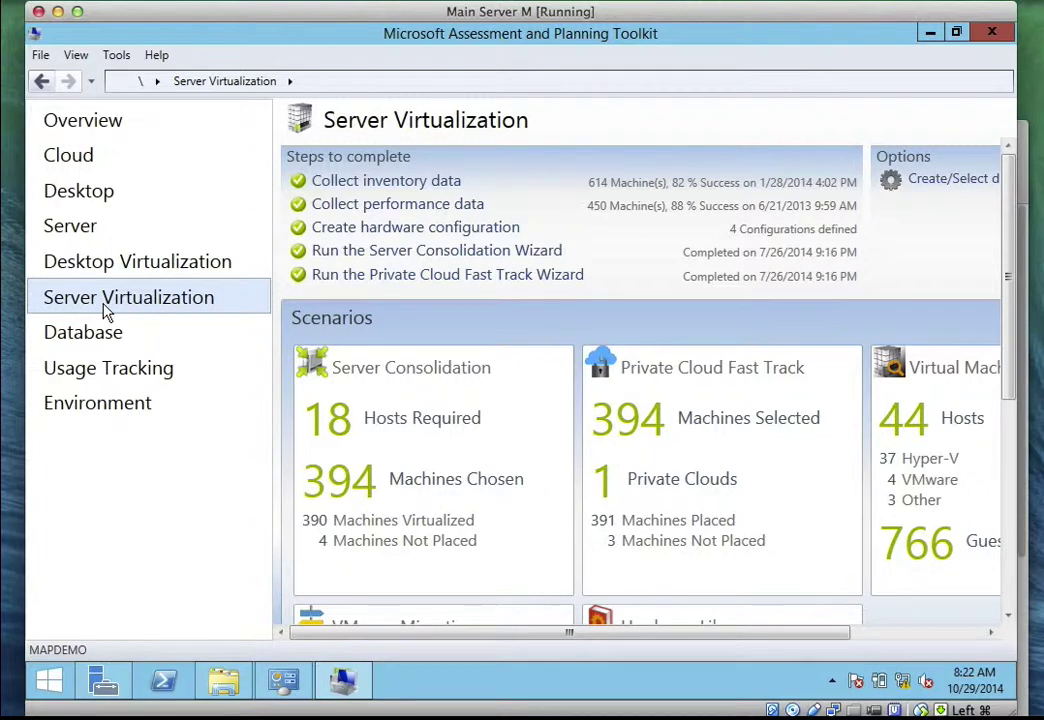
pyautogui.click(348, 258)
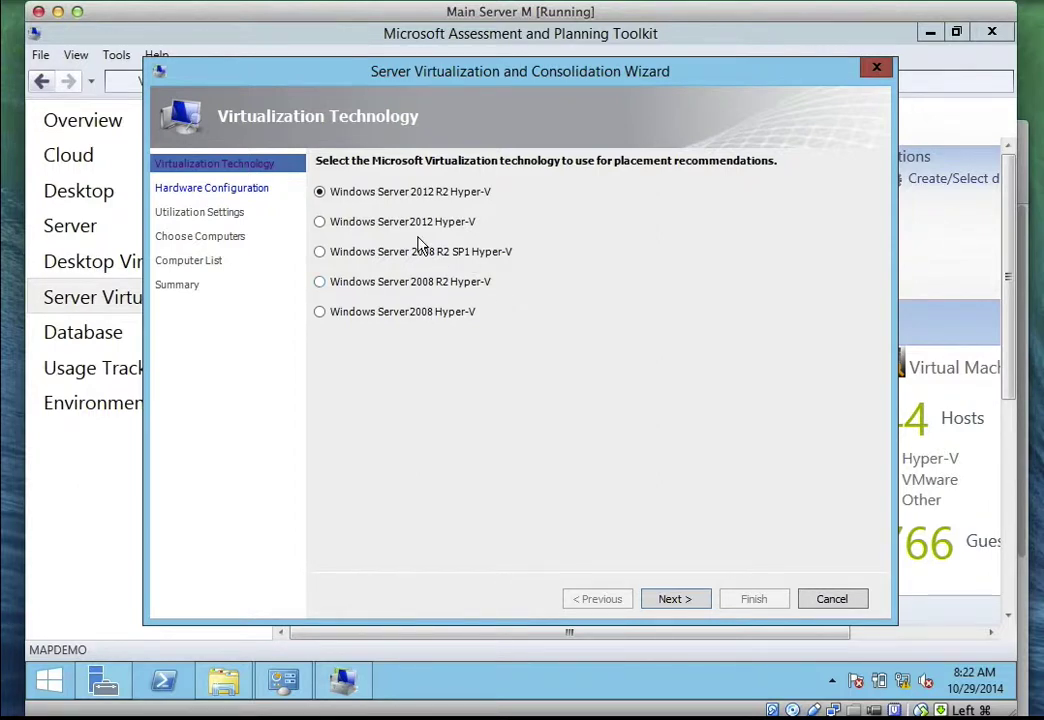
pyautogui.click(320, 223)
pyautogui.click(667, 600)
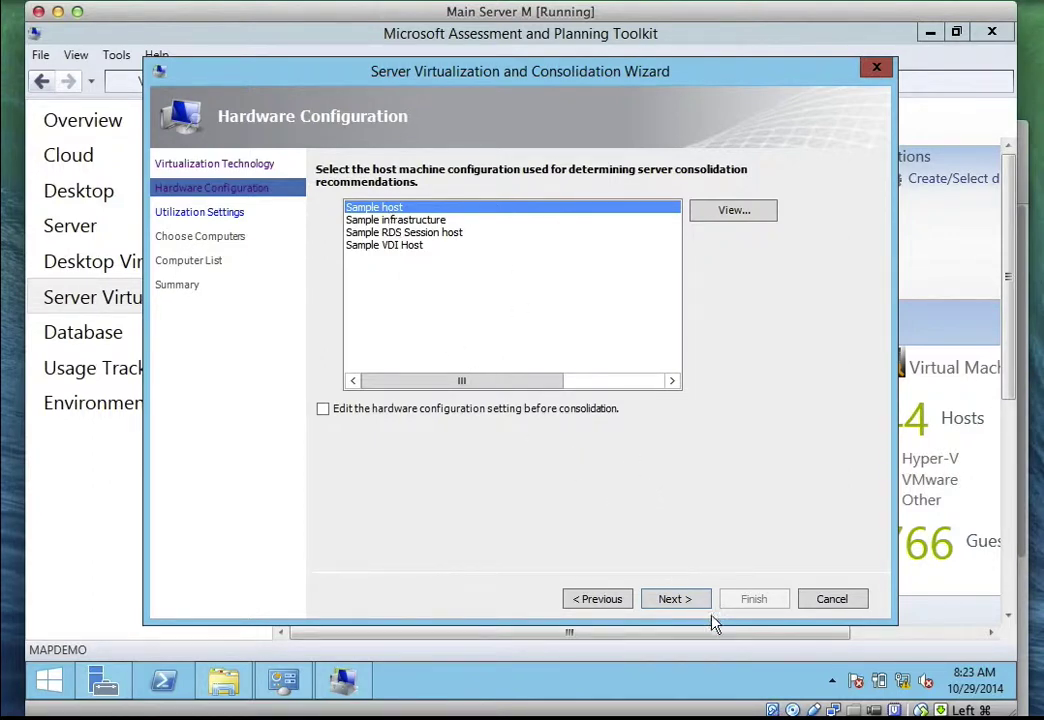
pyautogui.click(690, 598)
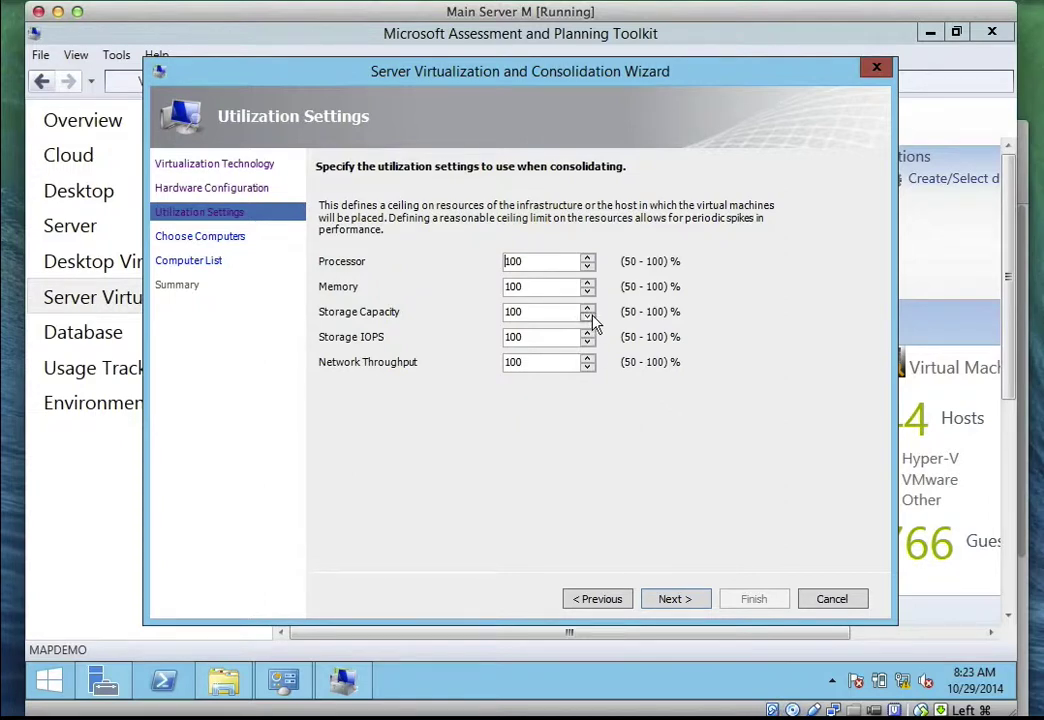
# Set the processor, memory, storage capacity, storage IOPS and network throughput utilization ceilings to 75% each
pyautogui.moveTo(538, 261); pyautogui.dragTo(478, 261)
pyautogui.write('75')
pyautogui.moveTo(527, 287); pyautogui.dragTo(503, 287)
pyautogui.write('75')
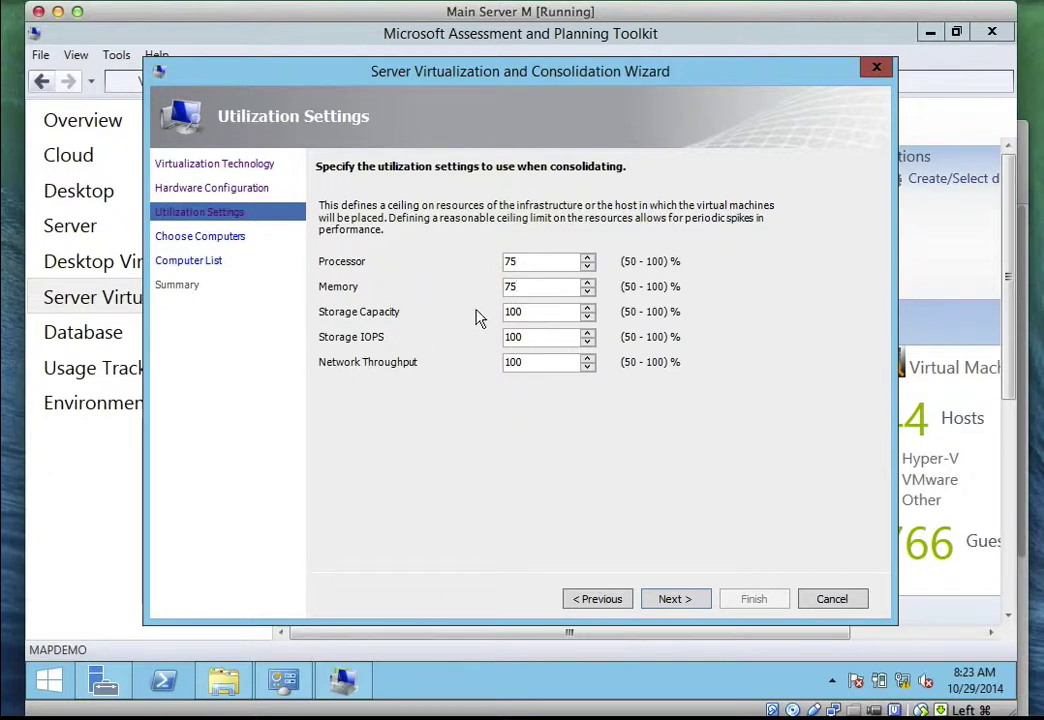
pyautogui.moveTo(522, 311); pyautogui.dragTo(494, 337)
pyautogui.write('7575')
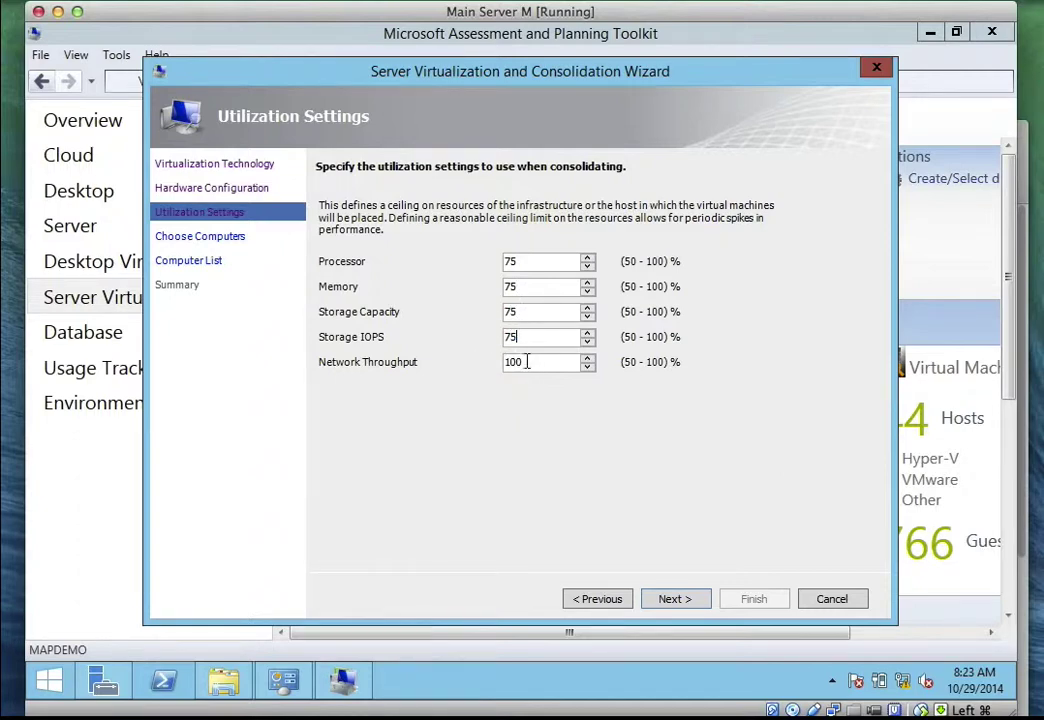
pyautogui.rightClick(468, 365)
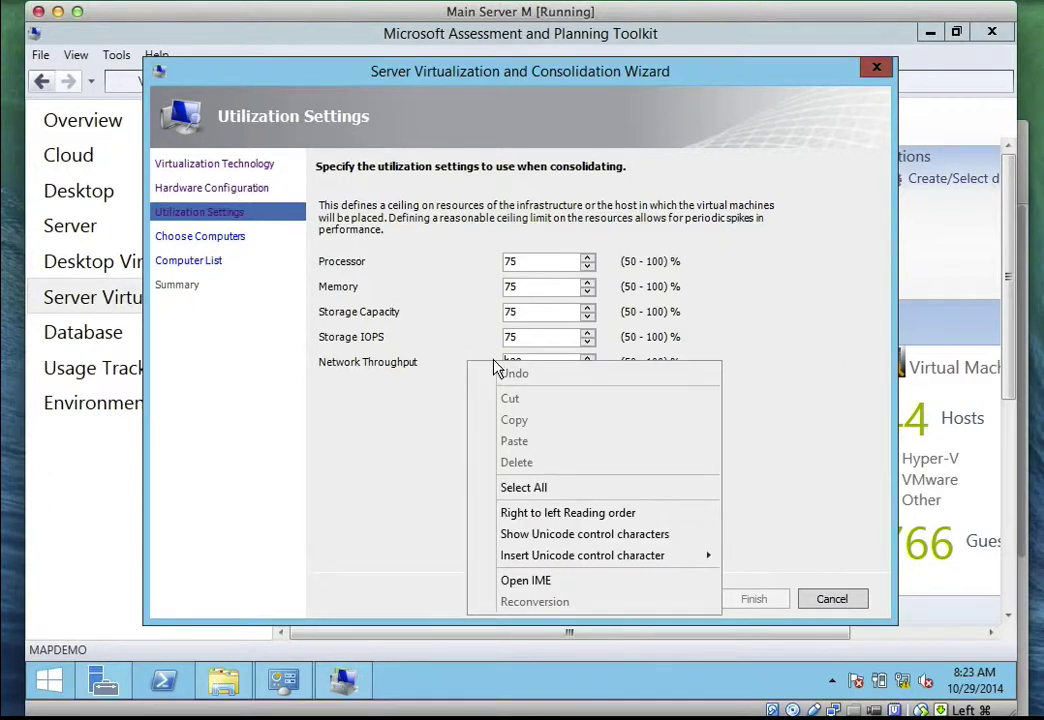
pyautogui.click(468, 345)
pyautogui.moveTo(538, 361); pyautogui.dragTo(495, 363)
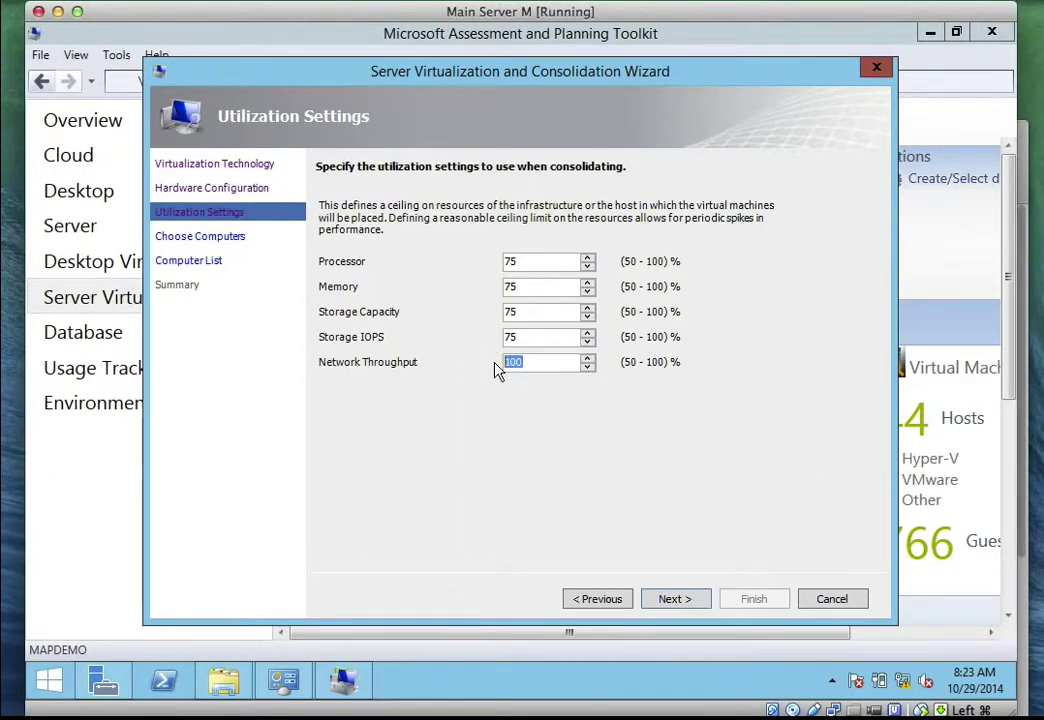
pyautogui.write('75')
pyautogui.click(674, 600)
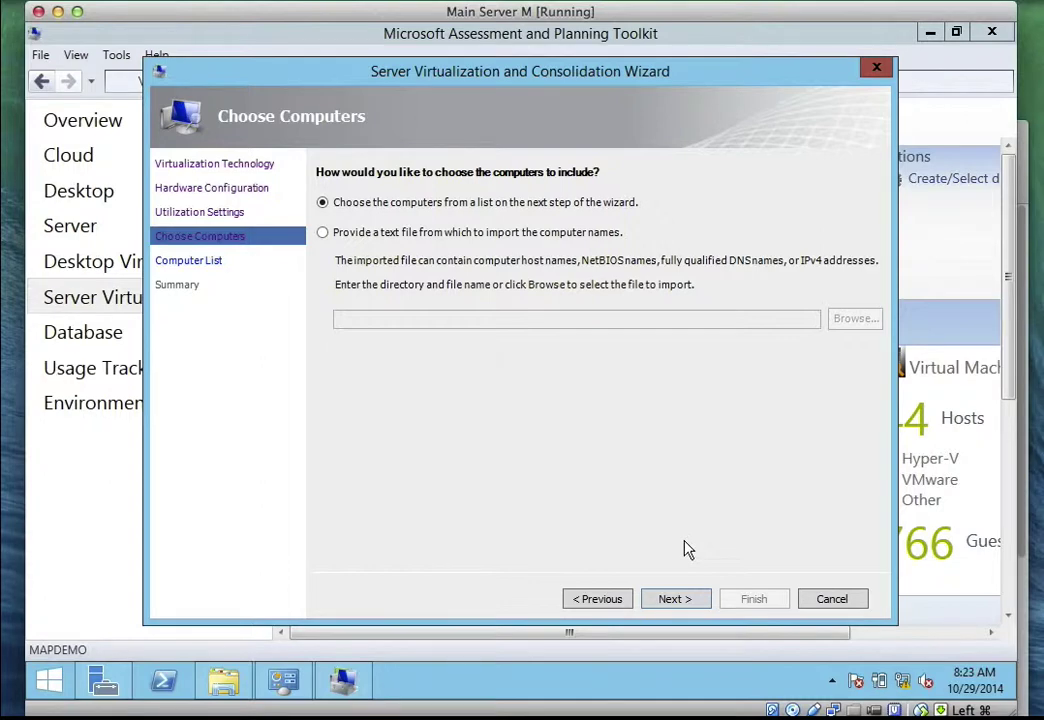
# Include all computers from the list in the consolidation, review the summary and finish the wizard
pyautogui.click(682, 599)
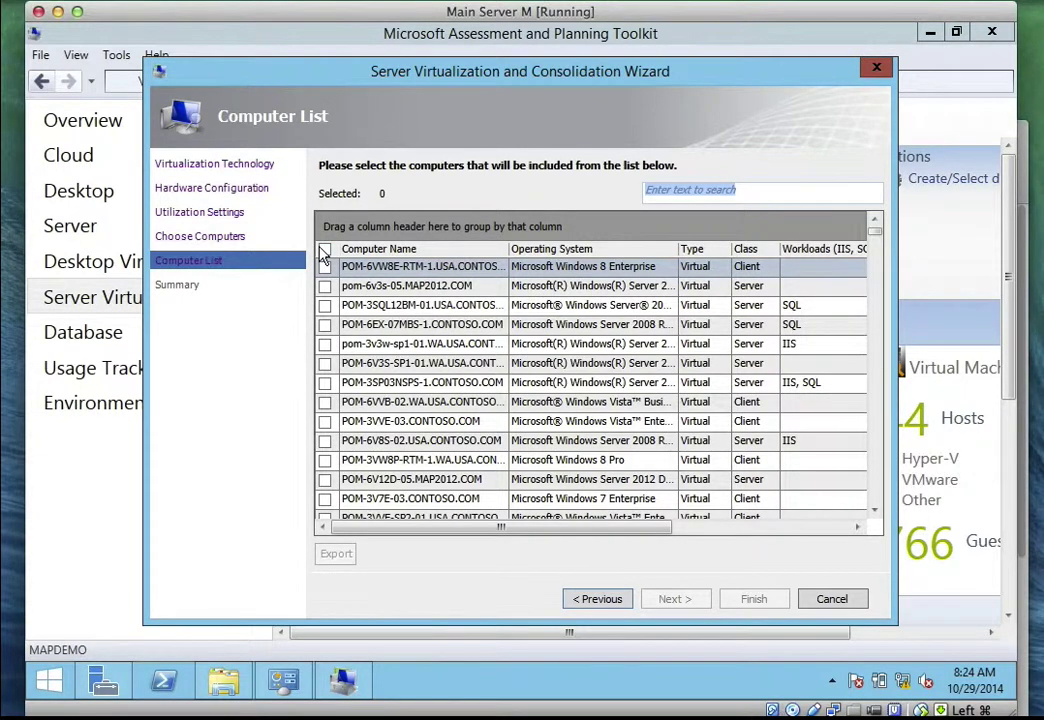
pyautogui.click(324, 250)
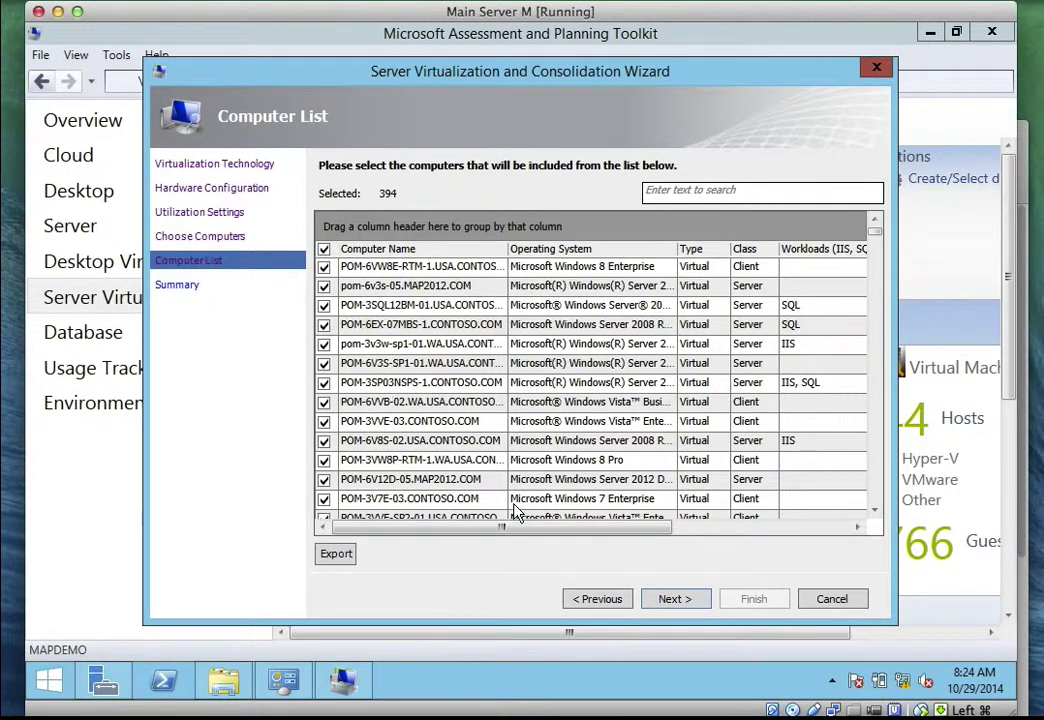
pyautogui.click(668, 600)
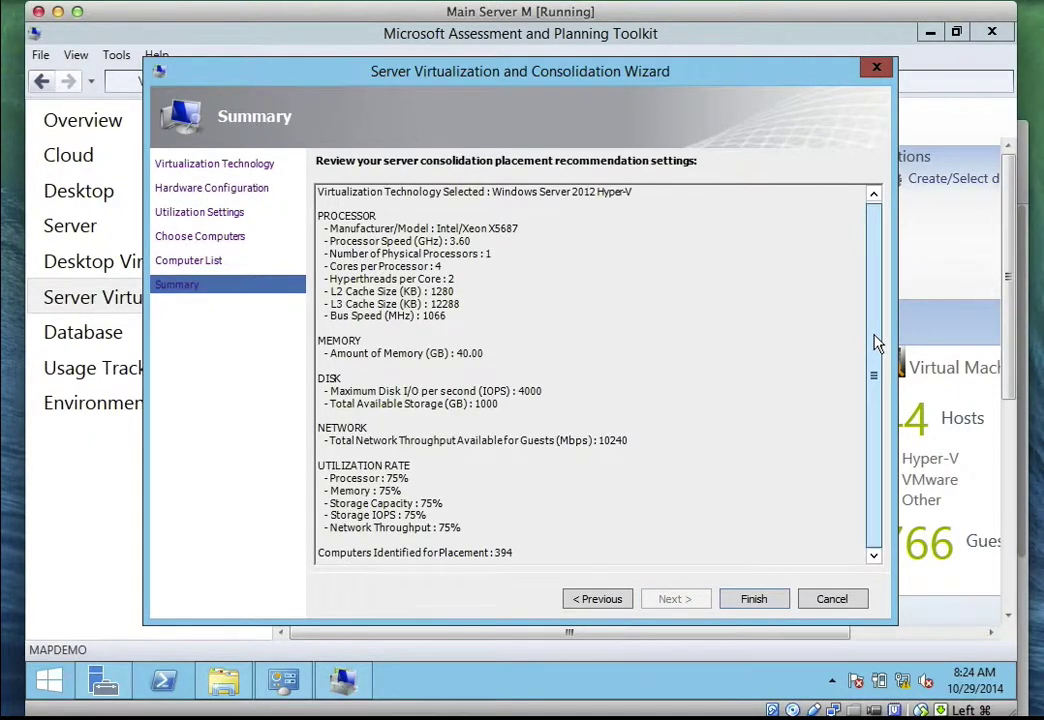
pyautogui.scroll(-1, 876, 343)
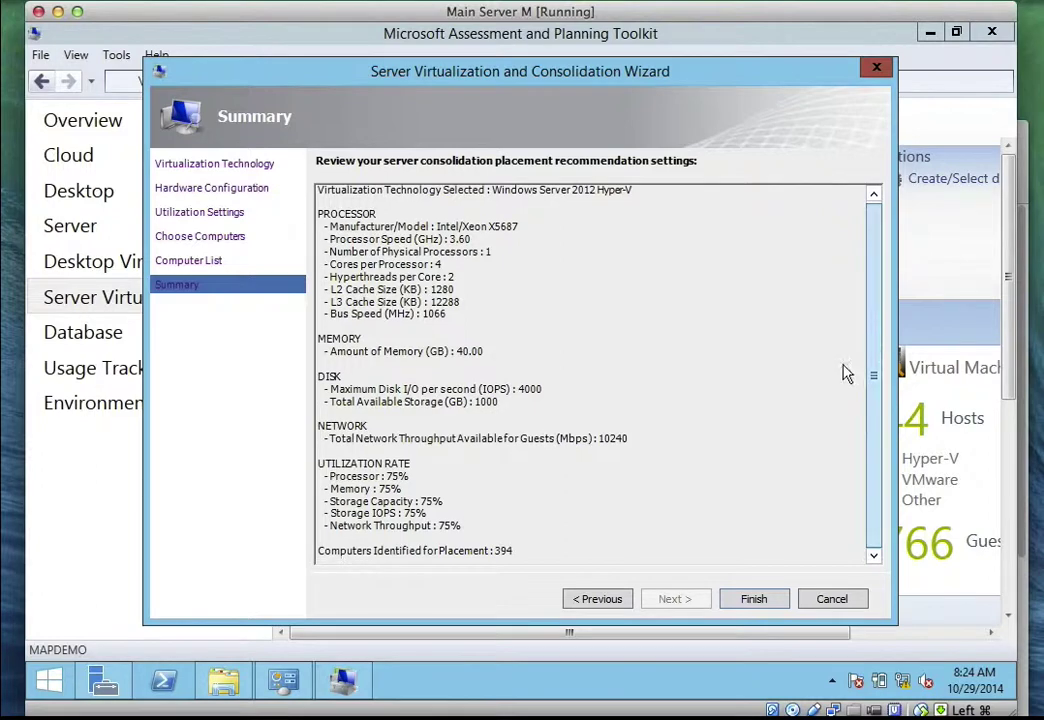
pyautogui.click(755, 600)
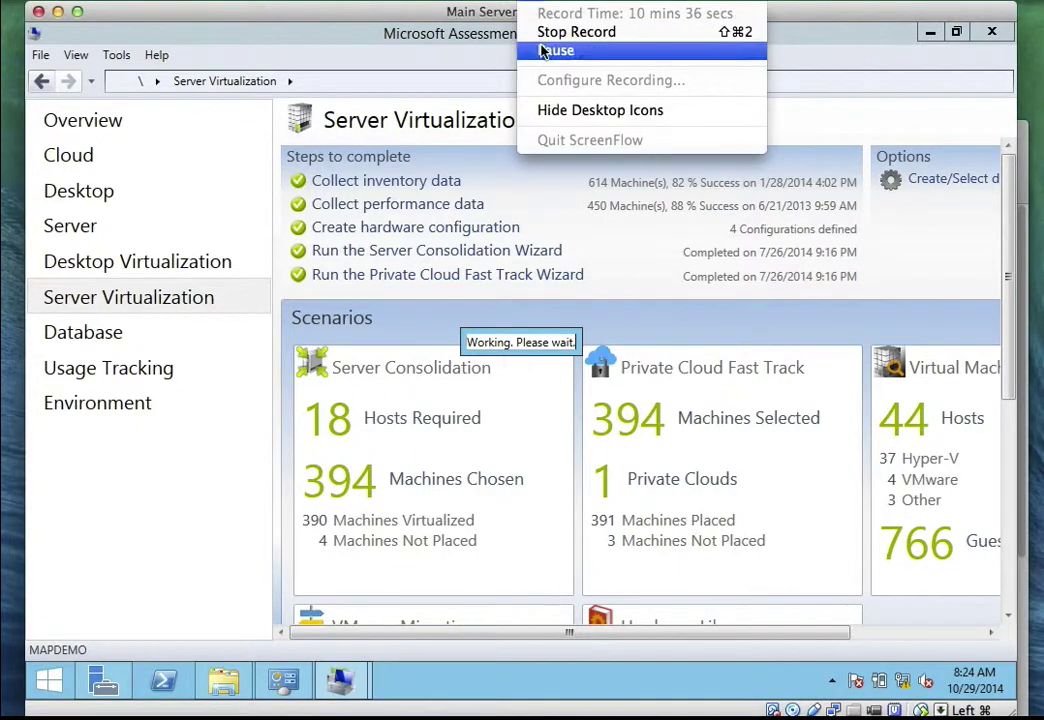
# Close the completed assessment status and open the details of the Server Consolidation scenario
pyautogui.click(555, 49)
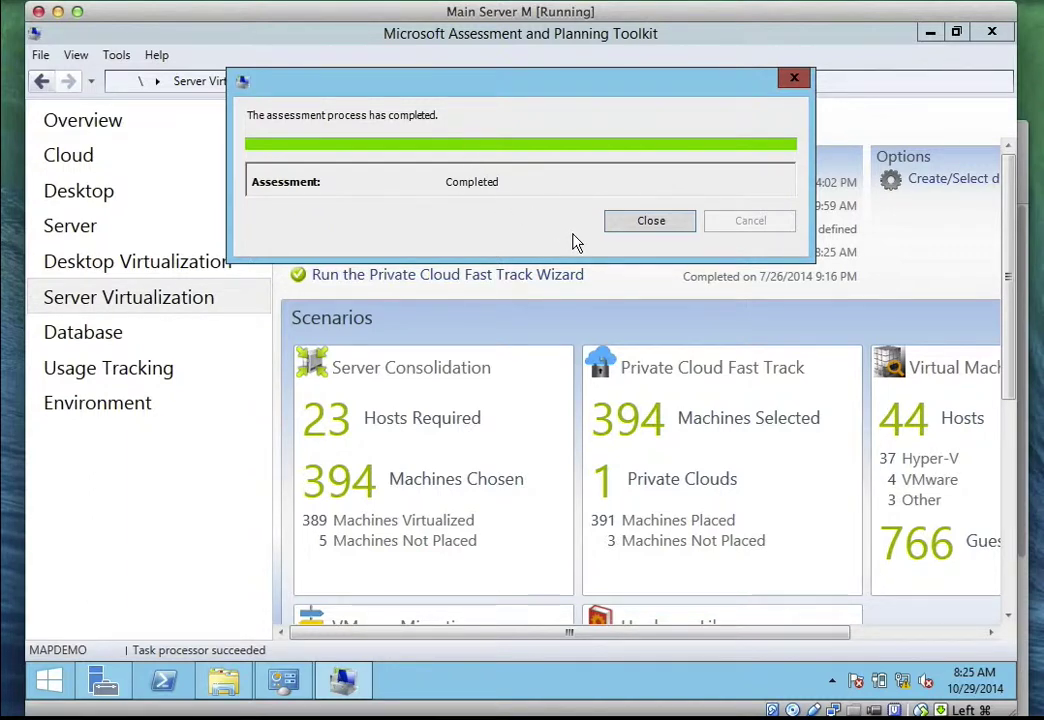
pyautogui.click(625, 224)
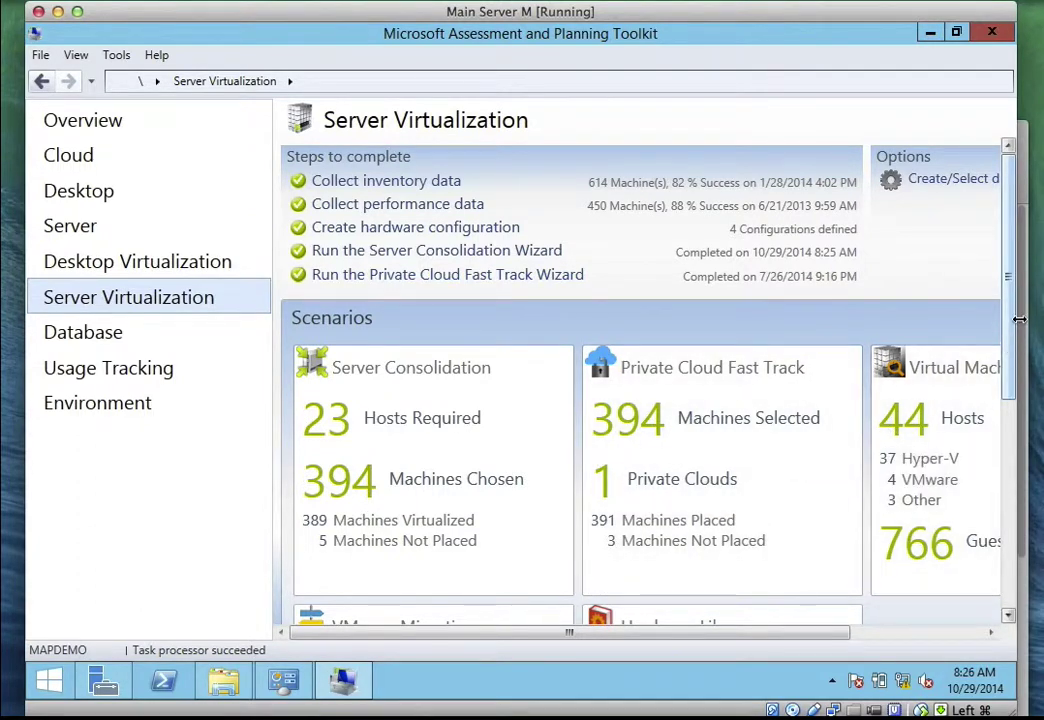
pyautogui.scroll(-3, 560, 407)
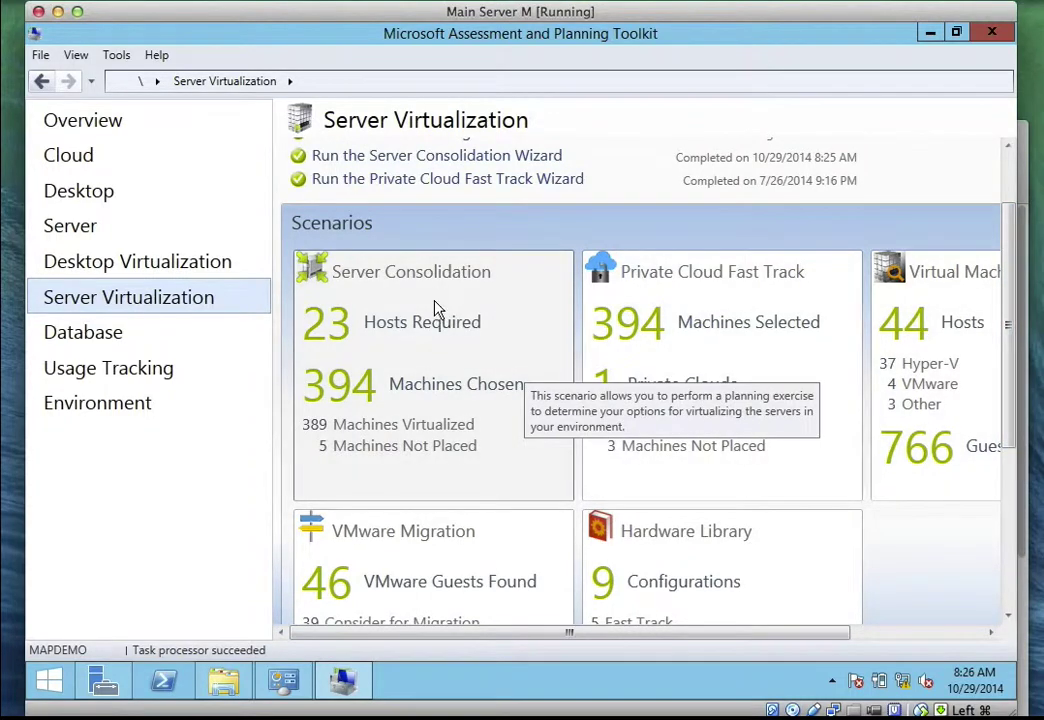
pyautogui.click(405, 417)
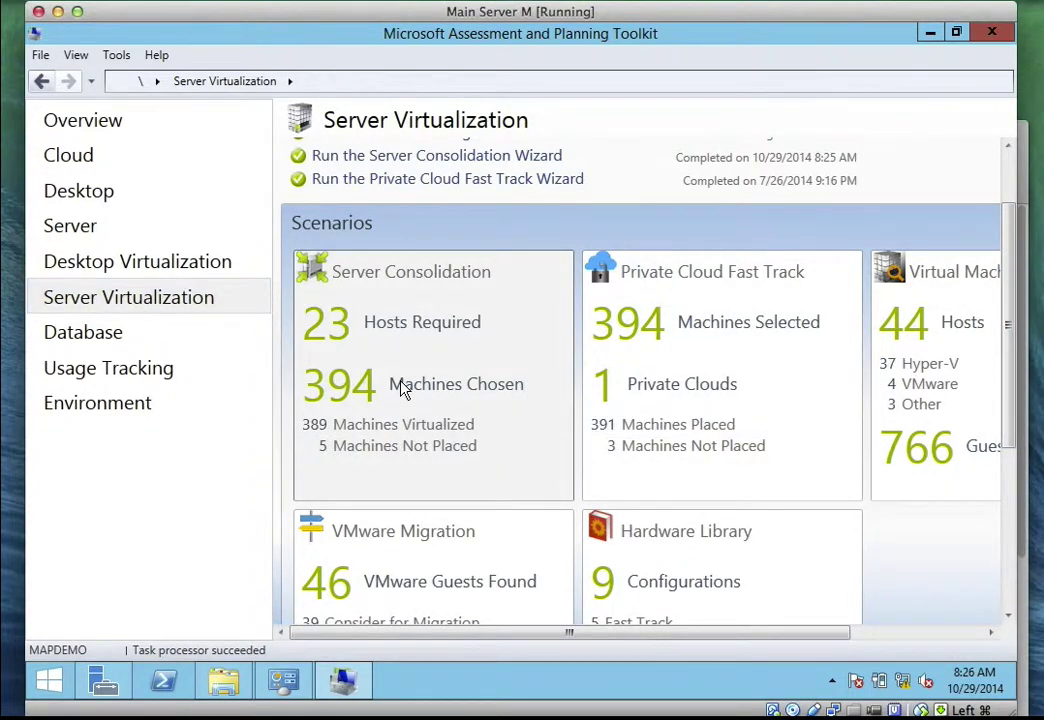
pyautogui.click(399, 389)
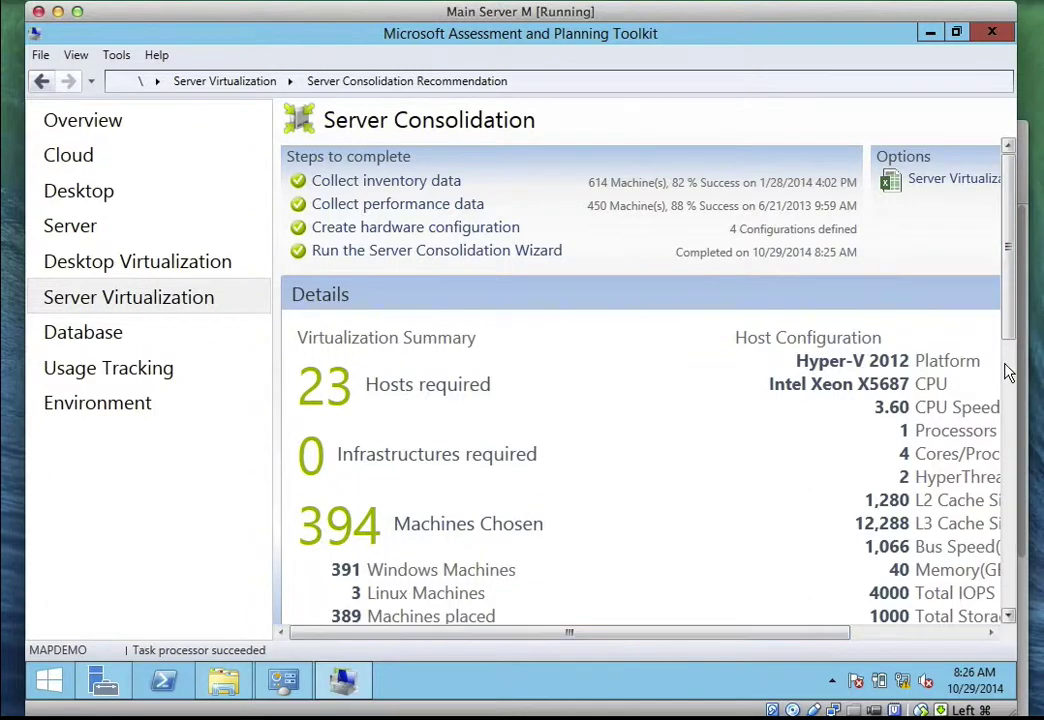
# Examine the consolidation recommendation's virtualization summary, host configuration and per-host utilization table
pyautogui.moveTo(1009, 337); pyautogui.dragTo(1016, 612)
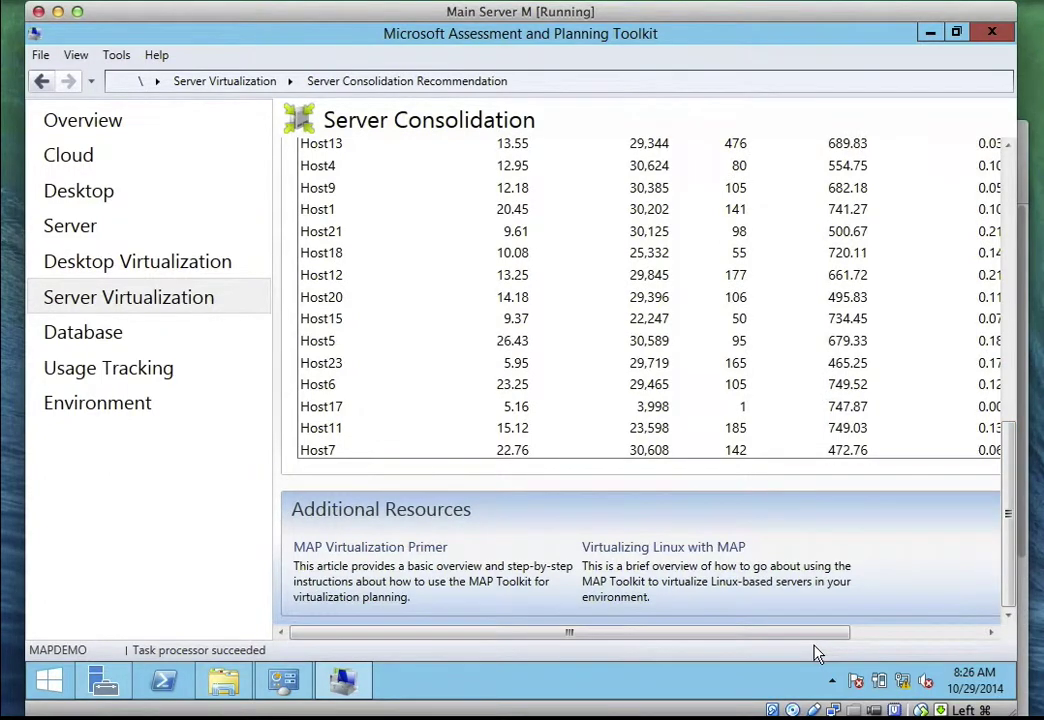
pyautogui.moveTo(818, 636); pyautogui.dragTo(974, 622)
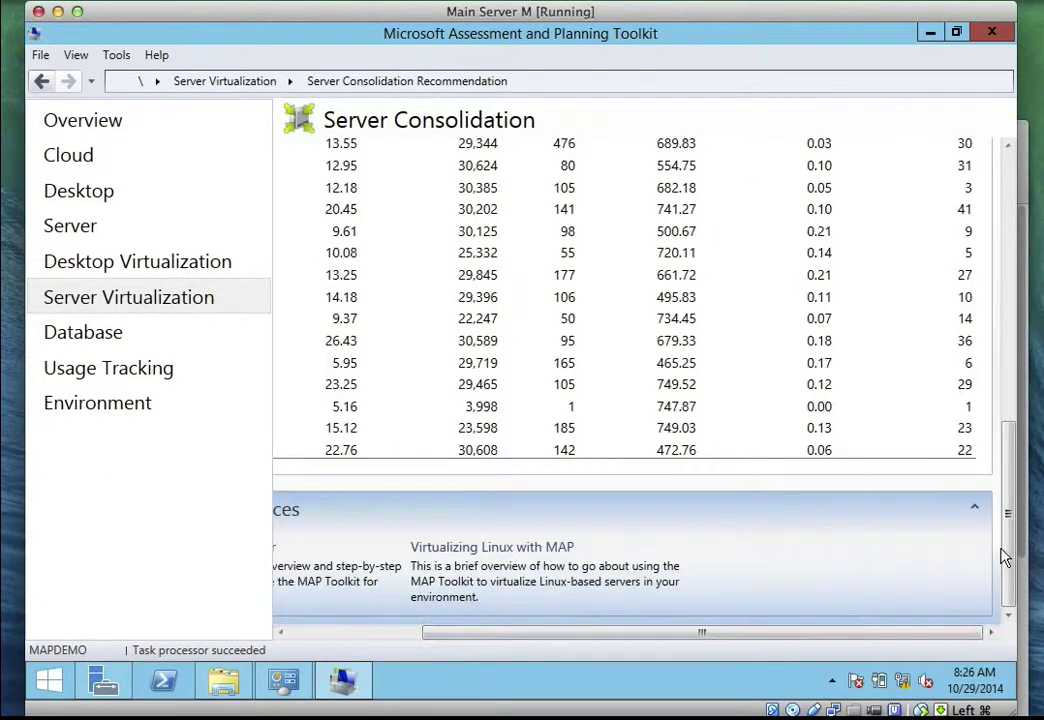
pyautogui.moveTo(1008, 562); pyautogui.dragTo(988, 262)
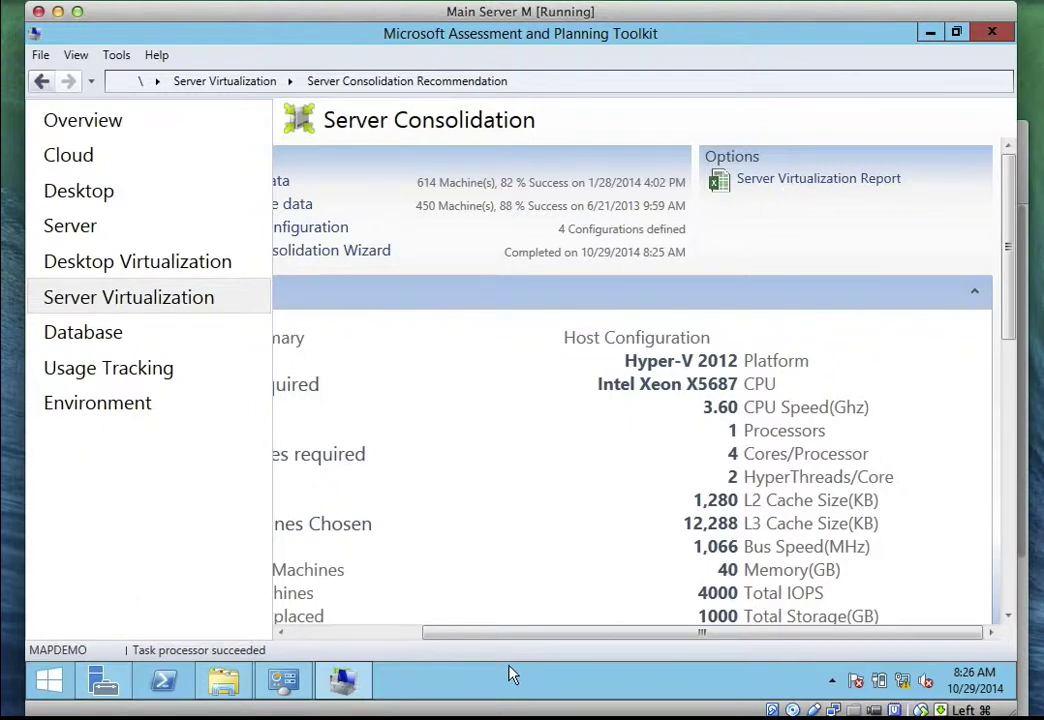
pyautogui.moveTo(517, 634); pyautogui.dragTo(359, 648)
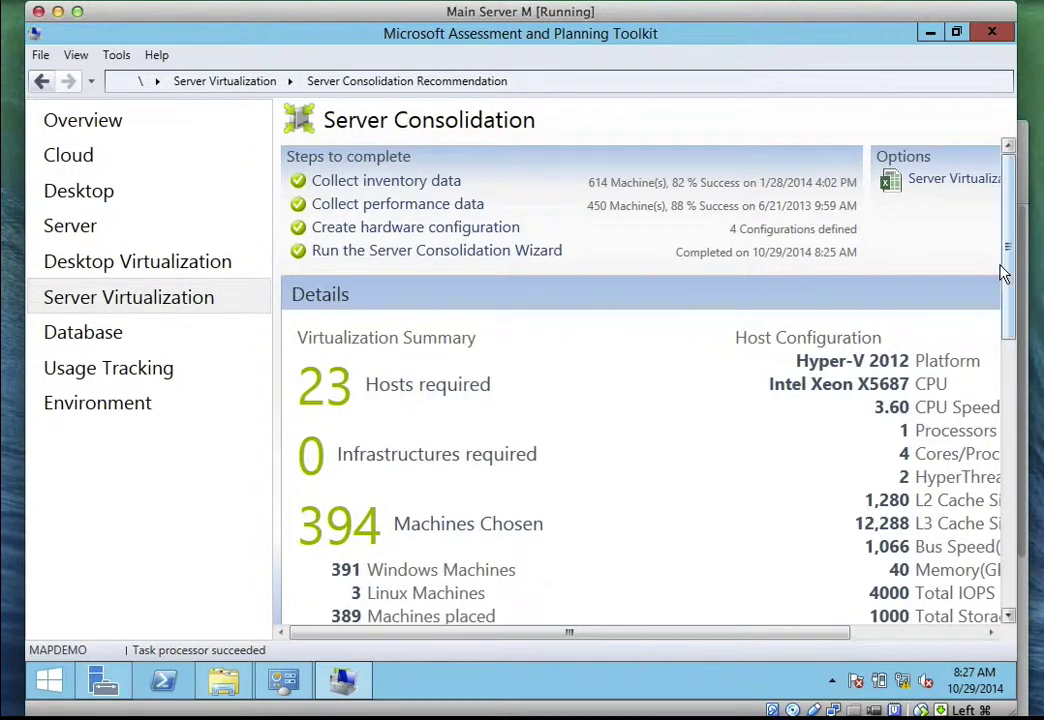
pyautogui.moveTo(1007, 268); pyautogui.dragTo(1020, 371)
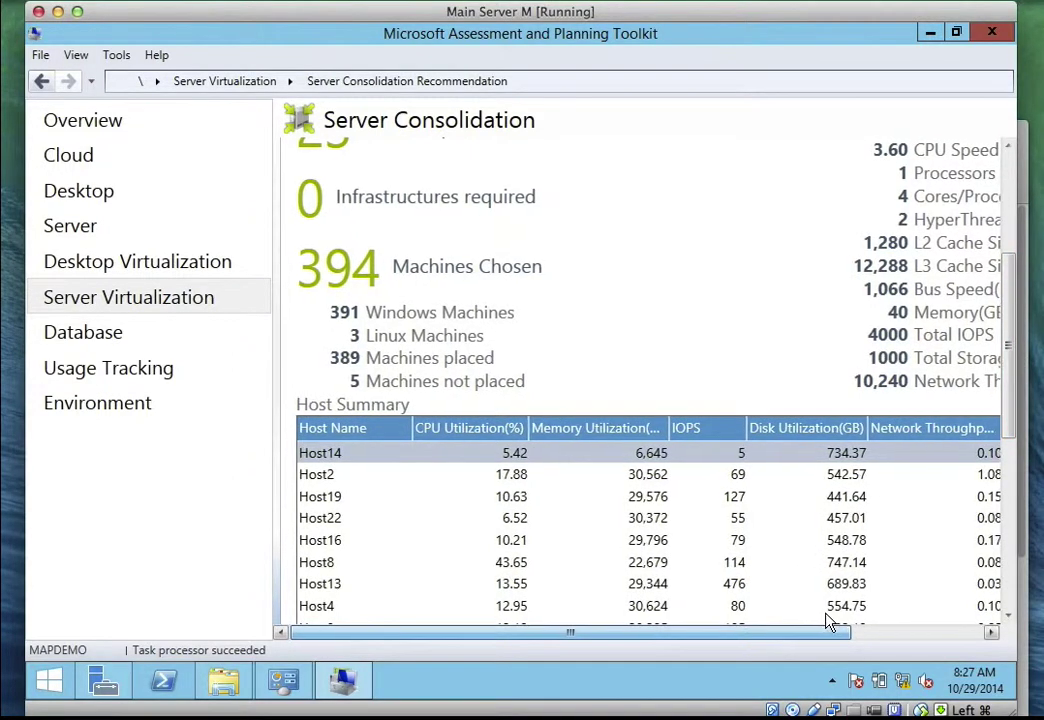
pyautogui.moveTo(828, 622); pyautogui.dragTo(900, 620)
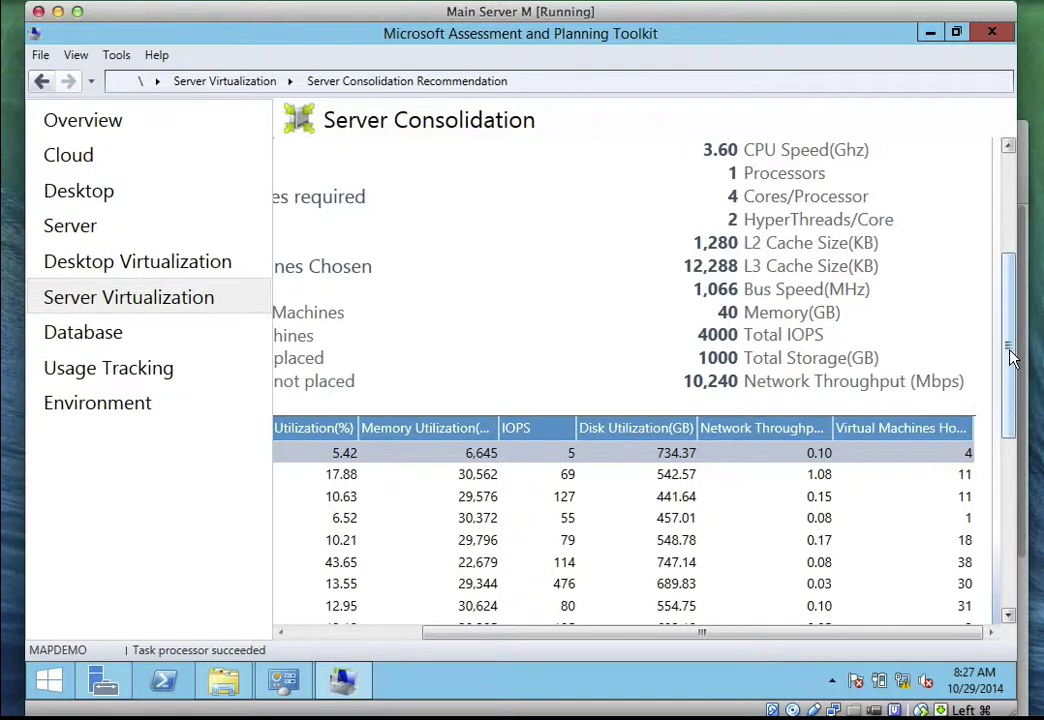
pyautogui.moveTo(1010, 383); pyautogui.dragTo(659, 630)
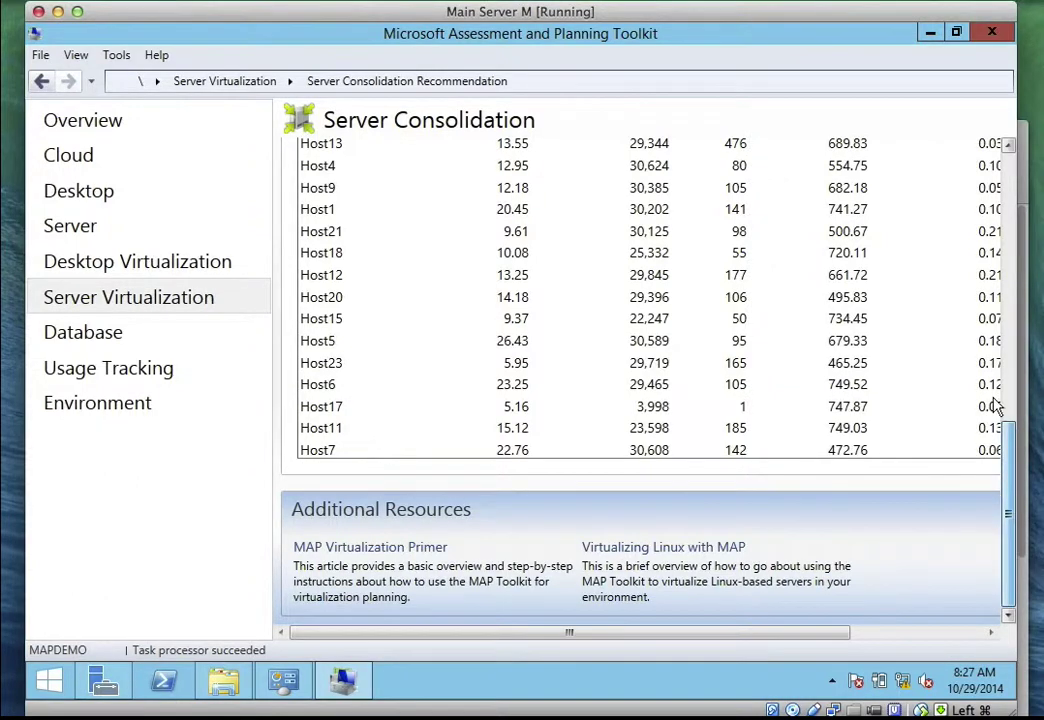
pyautogui.scroll(5, 985, 273)
pyautogui.scroll(5, 980, 220)
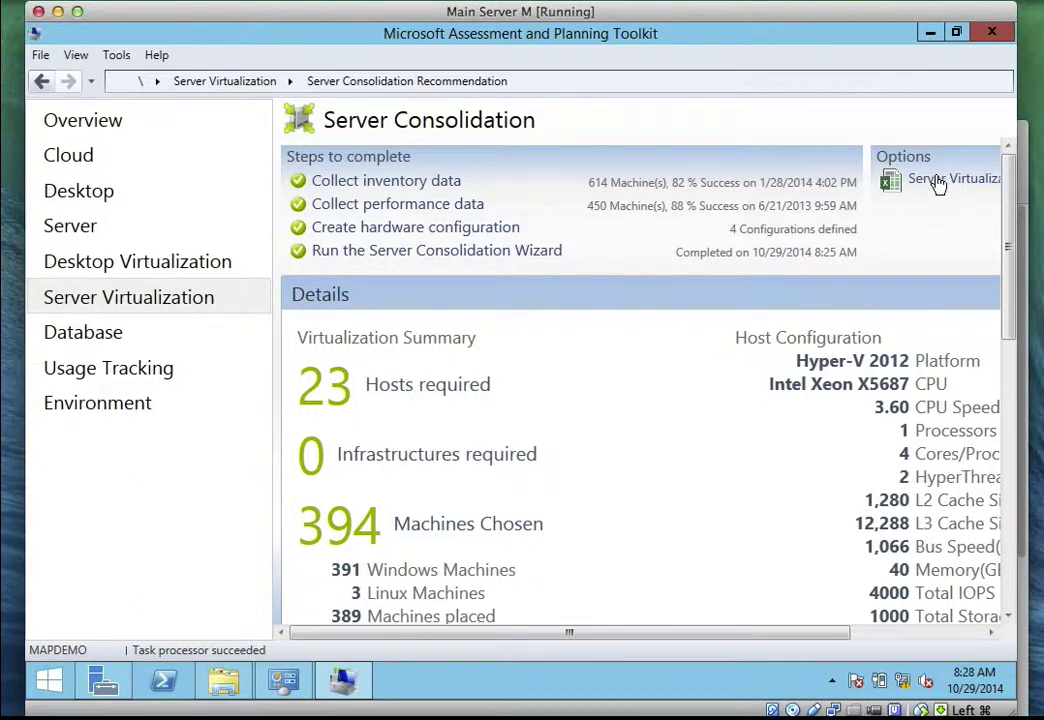
# Generate the Server Virtualization Report and open the reports folder once it is prepared
pyautogui.hscroll(3, 900, 210)
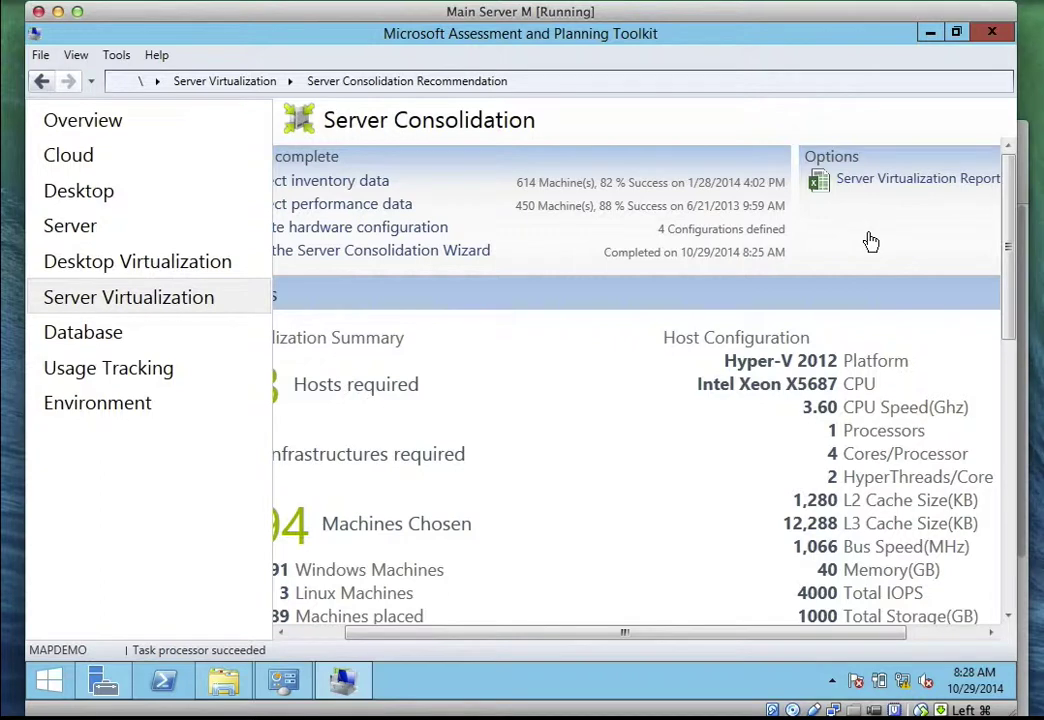
pyautogui.click(910, 180)
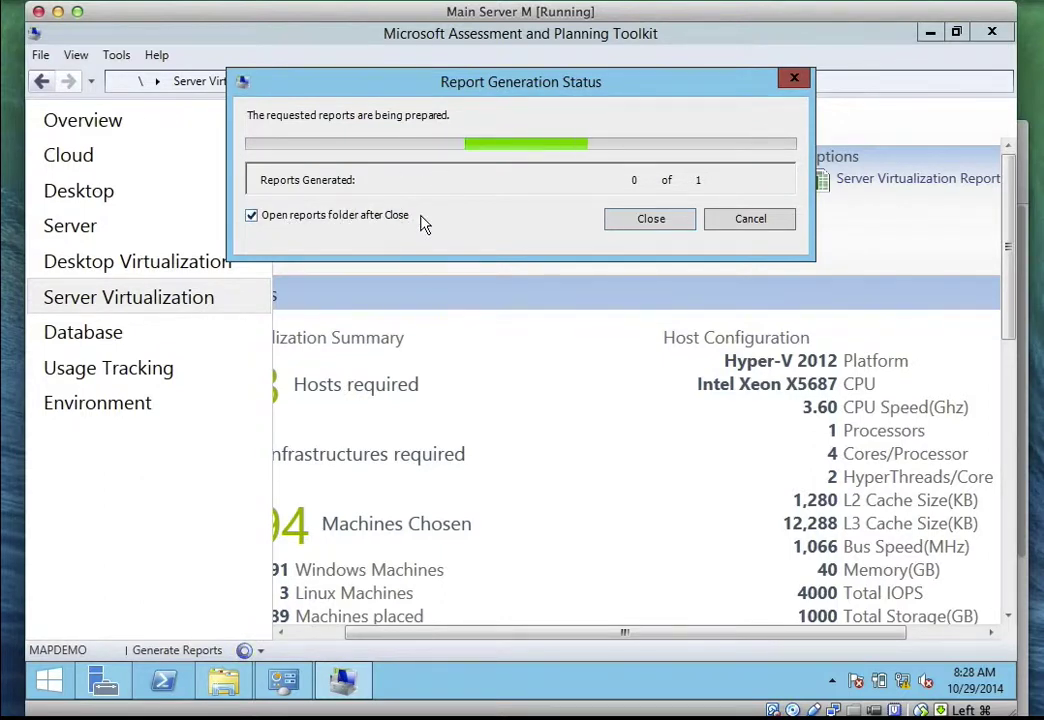
pyautogui.click(540, 2)
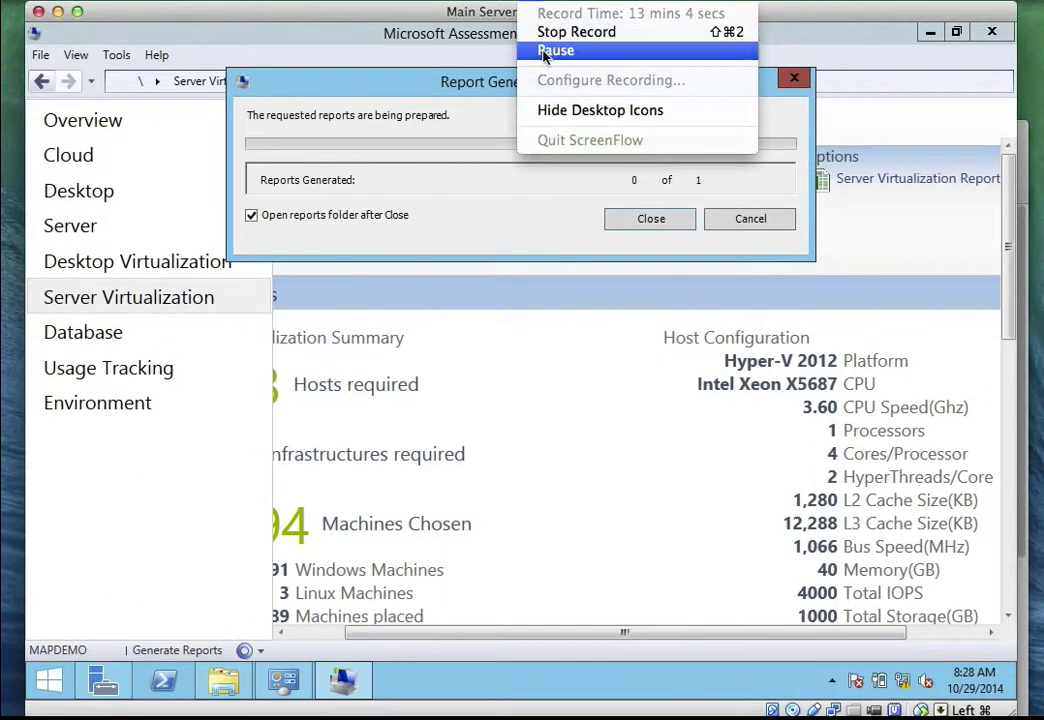
pyautogui.click(548, 51)
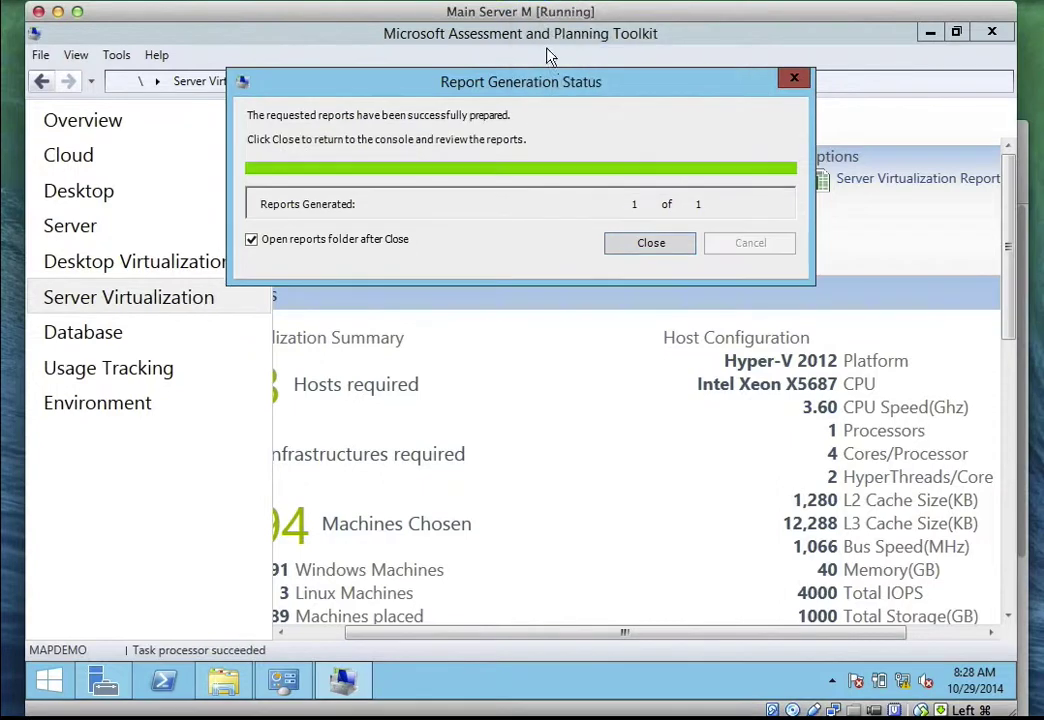
pyautogui.click(628, 248)
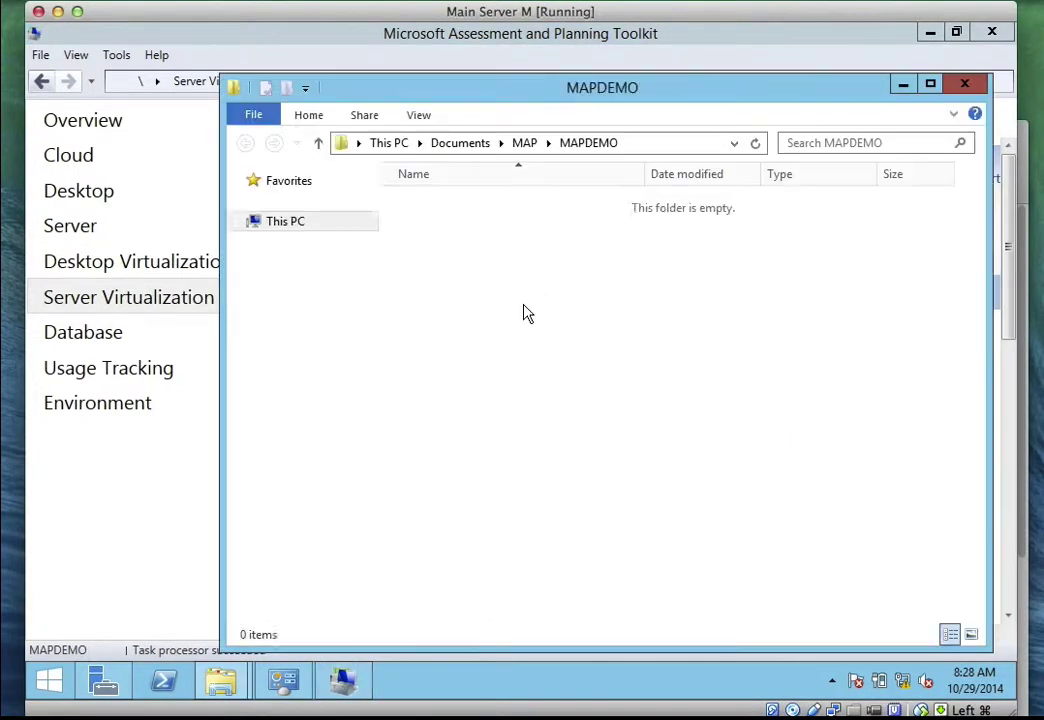
# Widen the Name column in the MAPDEMO reports folder and inspect the actions available for the ServerVirtRecommendation workbook
pyautogui.moveTo(642, 170); pyautogui.dragTo(770, 170)
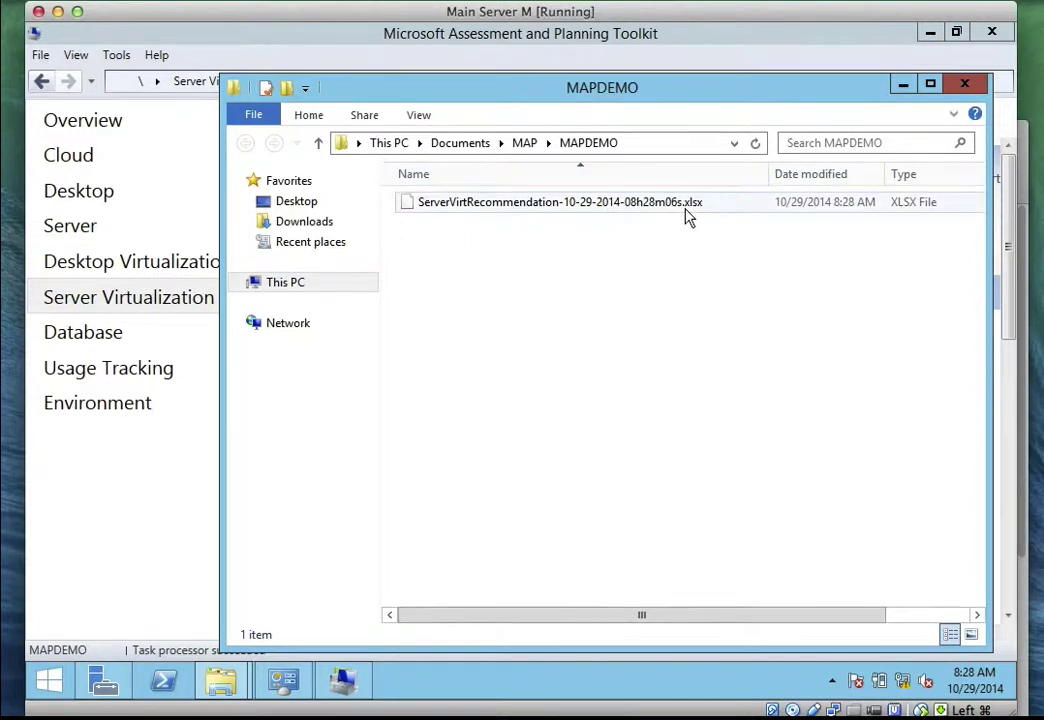
pyautogui.click(687, 210)
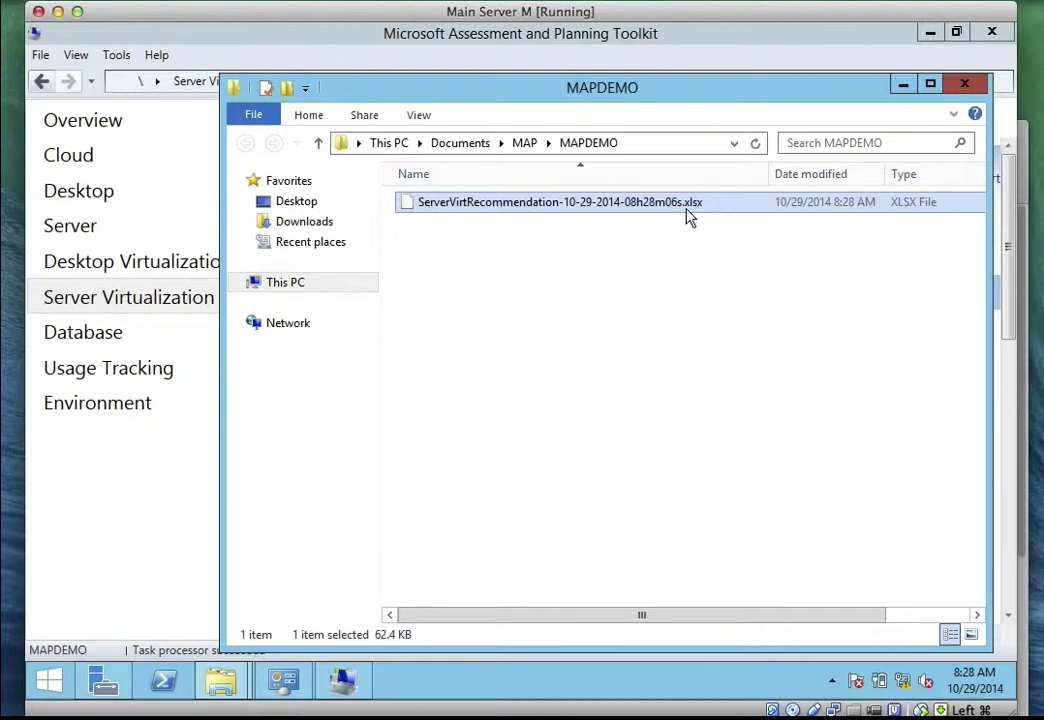
pyautogui.rightClick(688, 214)
pyautogui.moveTo(745, 251)
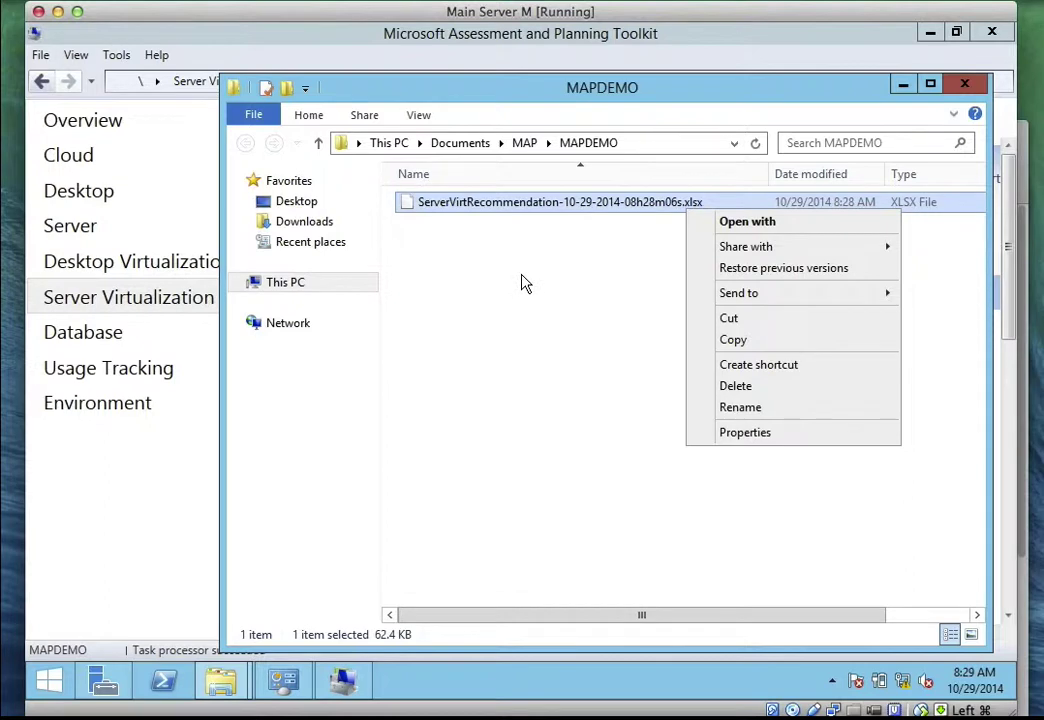
pyautogui.click(595, 522)
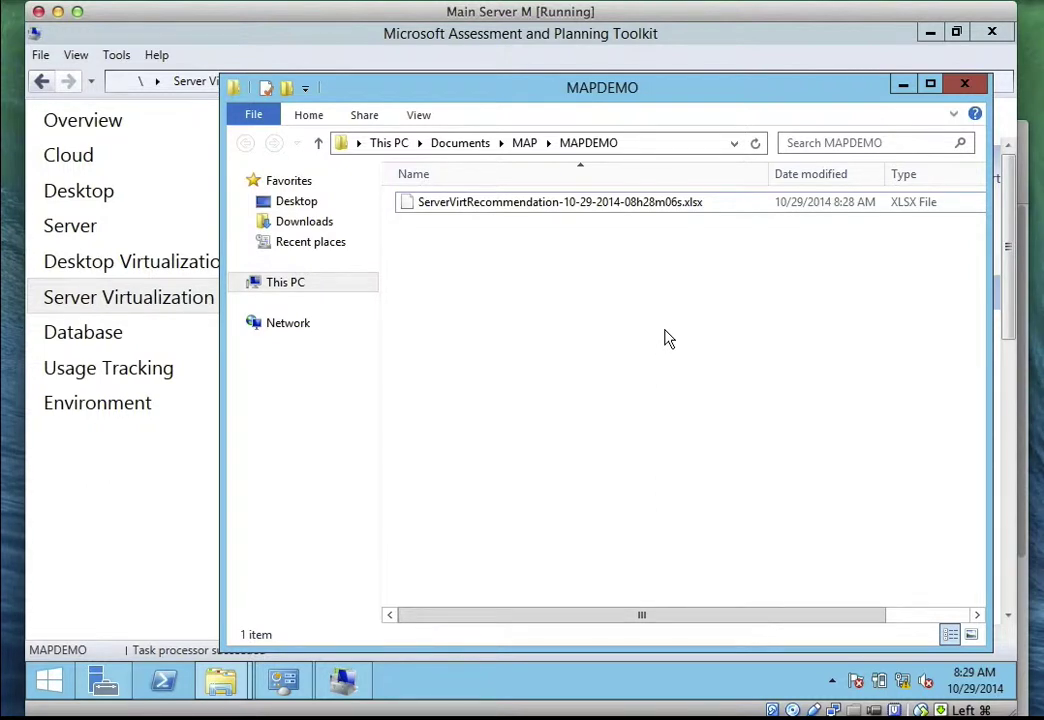
# Switch back to the Microsoft Assessment and Planning Toolkit and return to the Server Virtualization overview
pyautogui.click(343, 681)
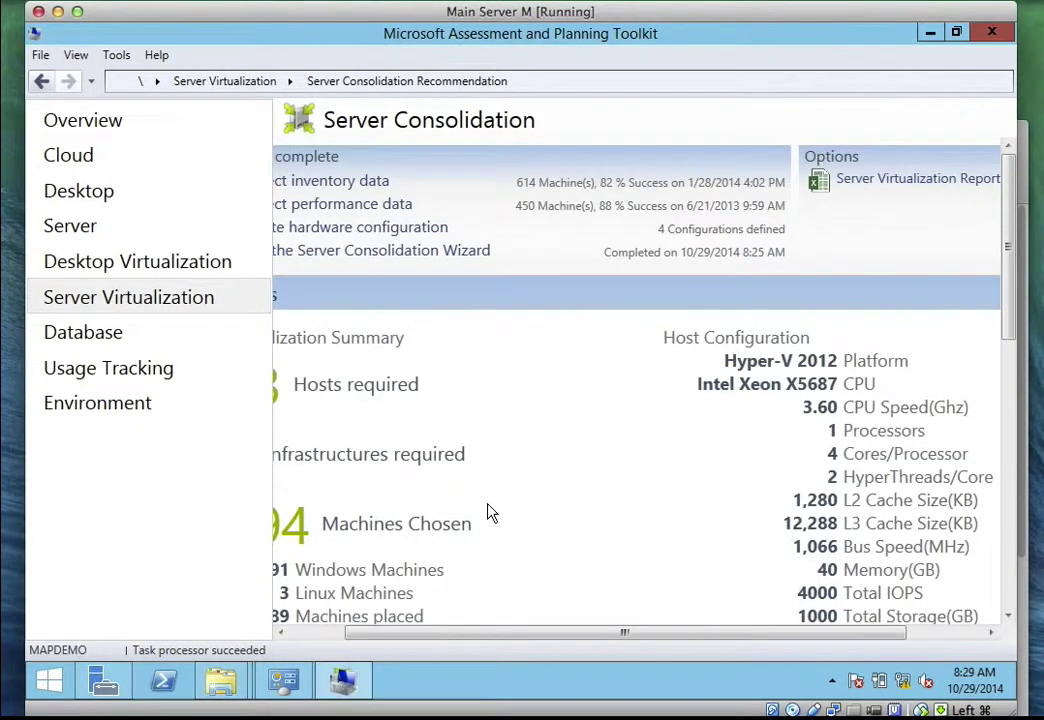
pyautogui.moveTo(506, 632); pyautogui.dragTo(352, 617)
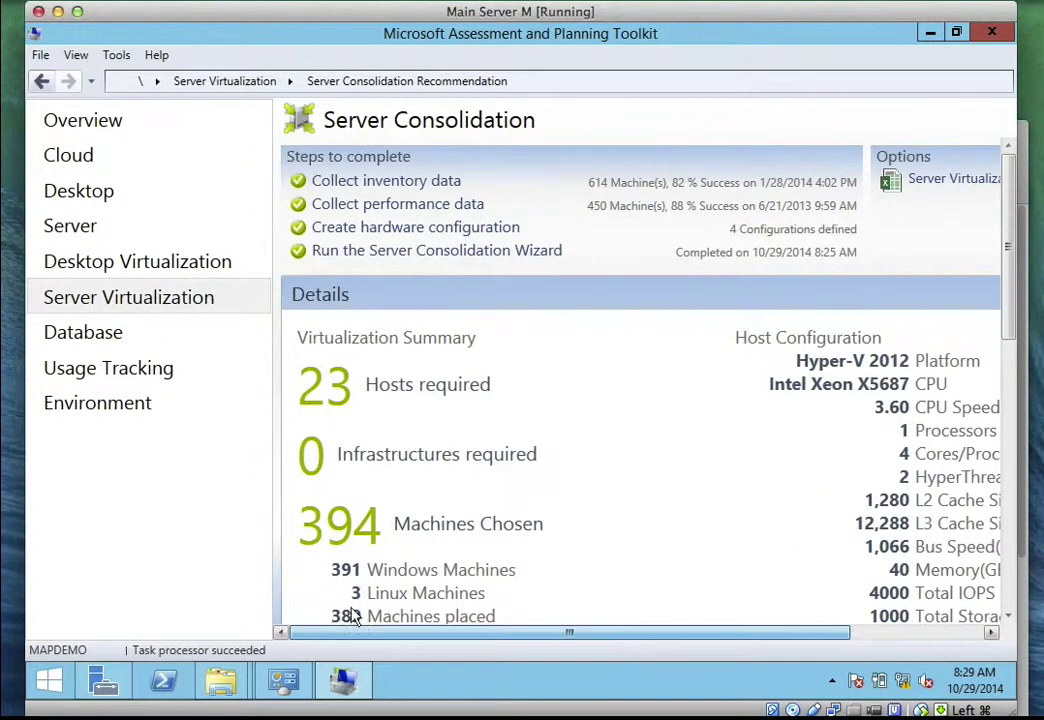
pyautogui.click(163, 300)
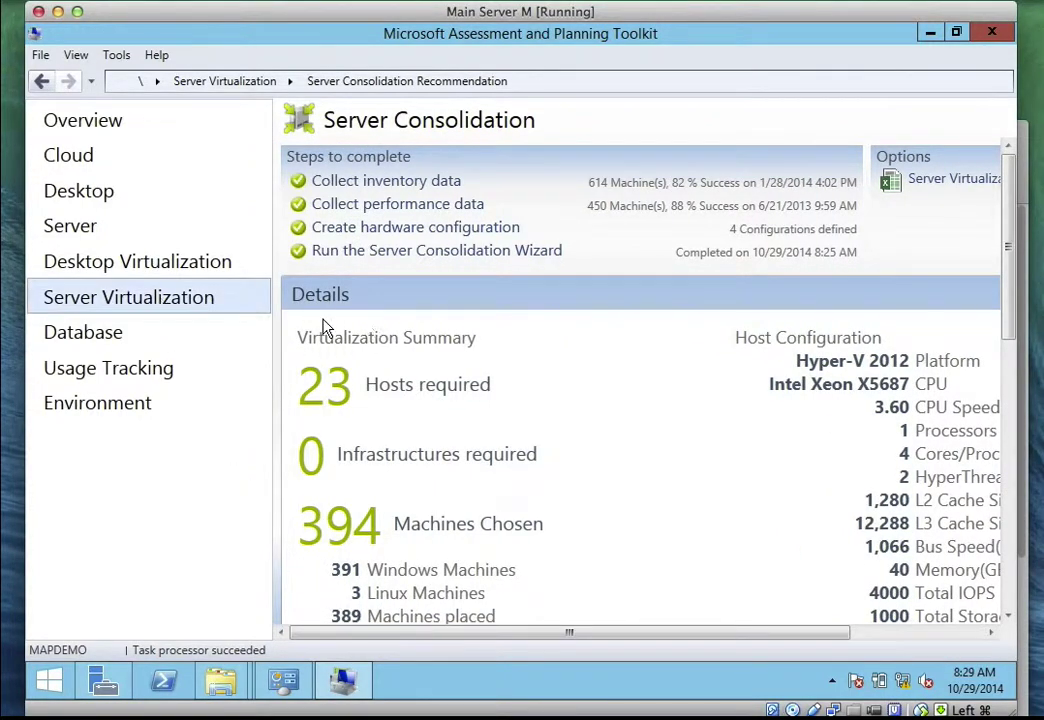
pyautogui.click(116, 302)
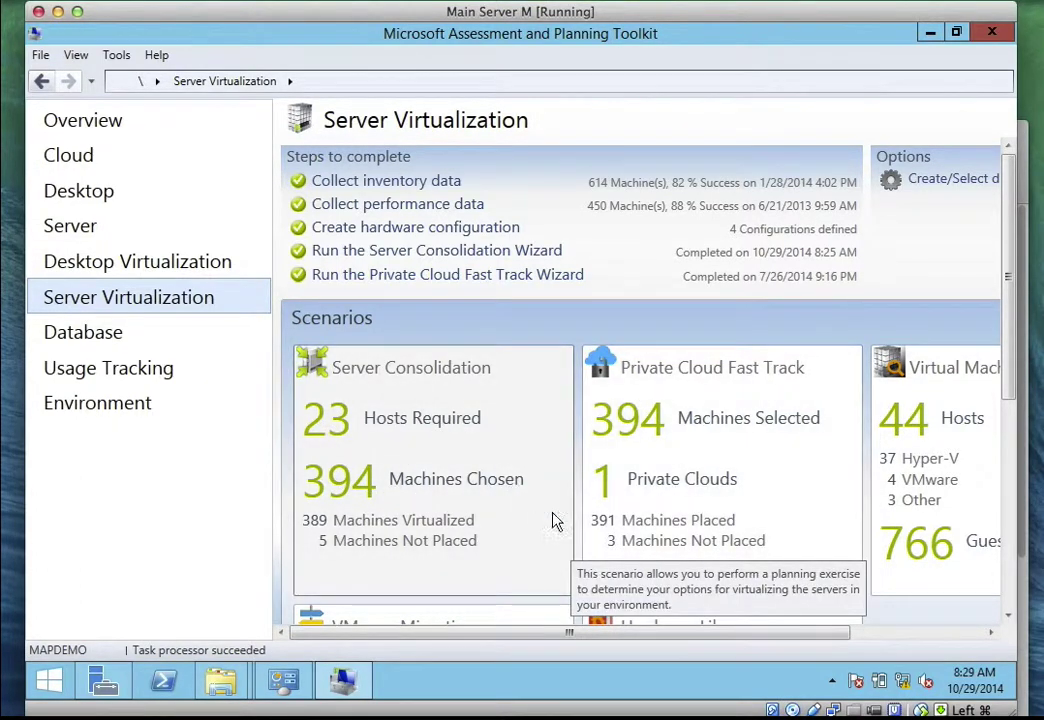
pyautogui.click(827, 640)
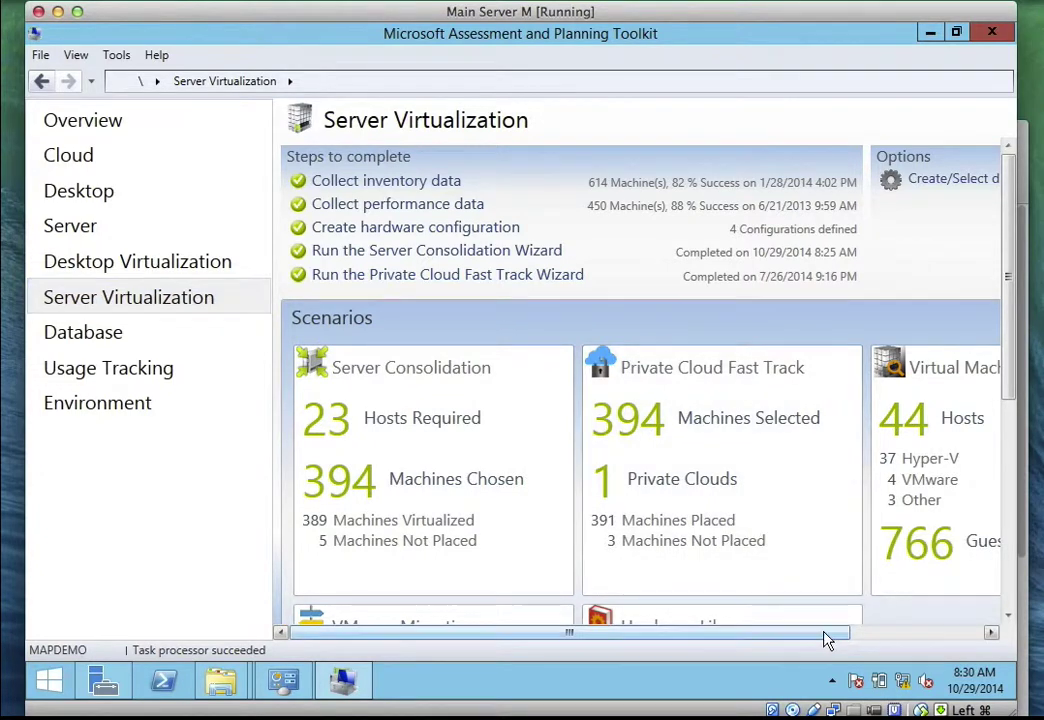
pyautogui.moveTo(844, 639); pyautogui.dragTo(890, 638)
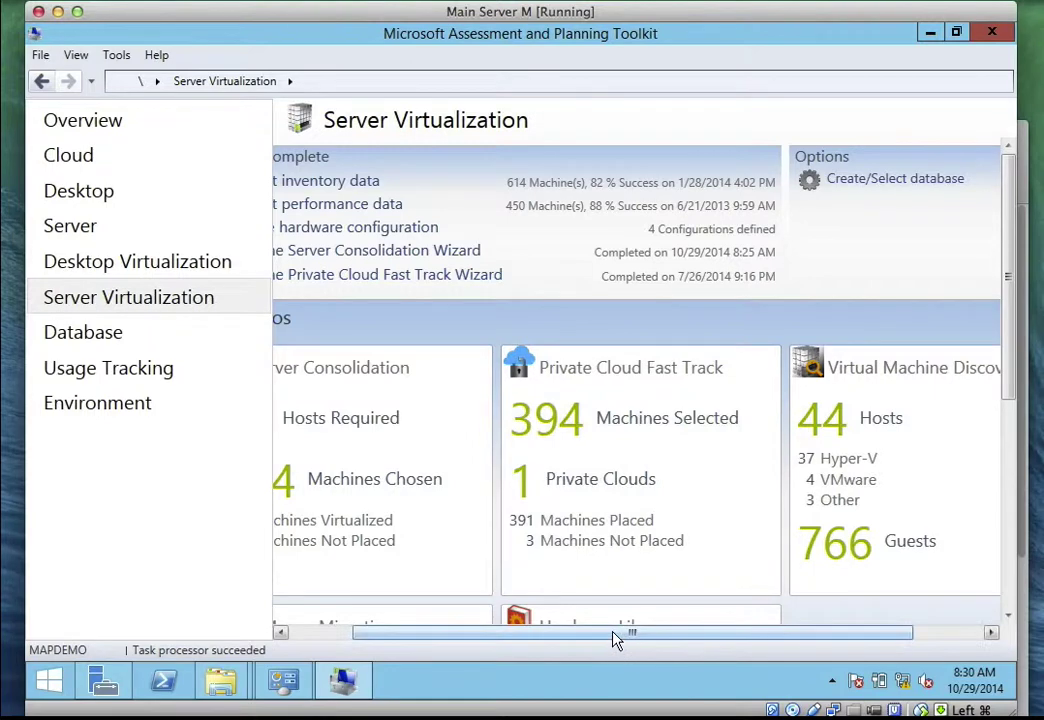
pyautogui.moveTo(528, 630); pyautogui.dragTo(450, 629)
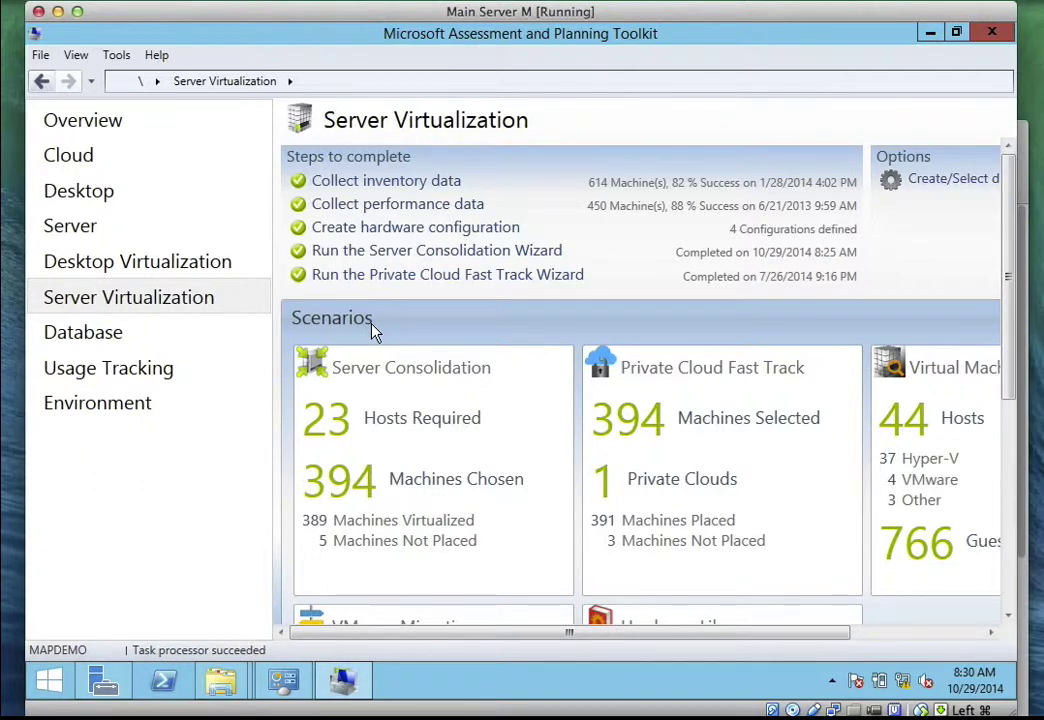
pyautogui.click(530, 2)
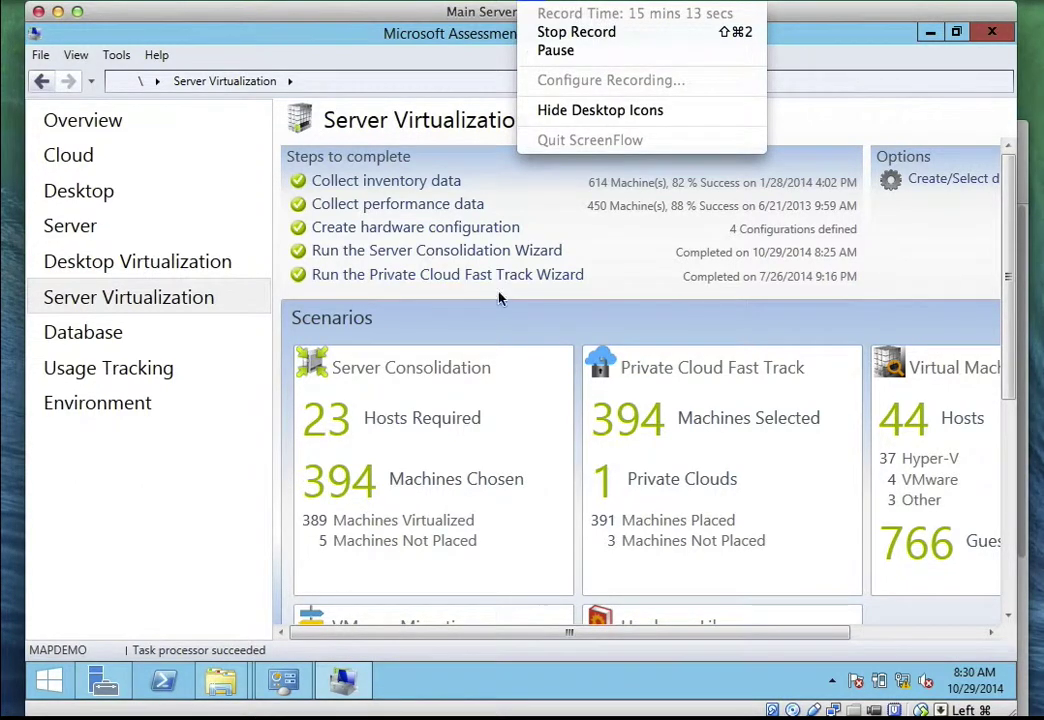
pyautogui.click(648, 275)
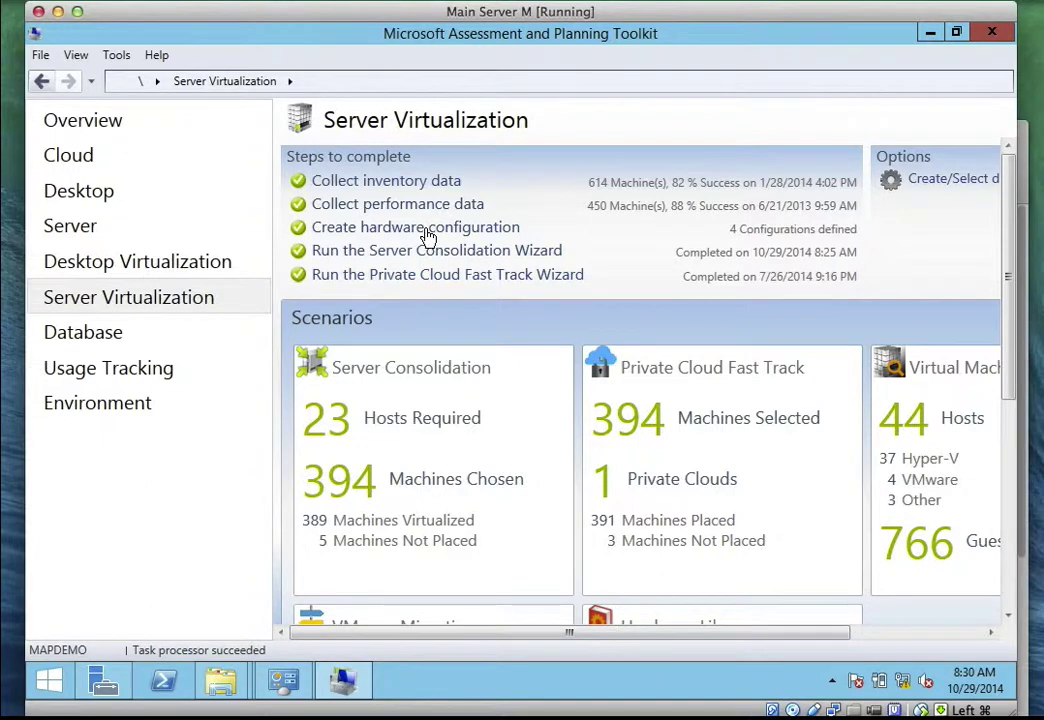
# Start a new hardware configuration named PCE for the General Server Consolidation/Desktop Virtualization scenario
pyautogui.click(427, 236)
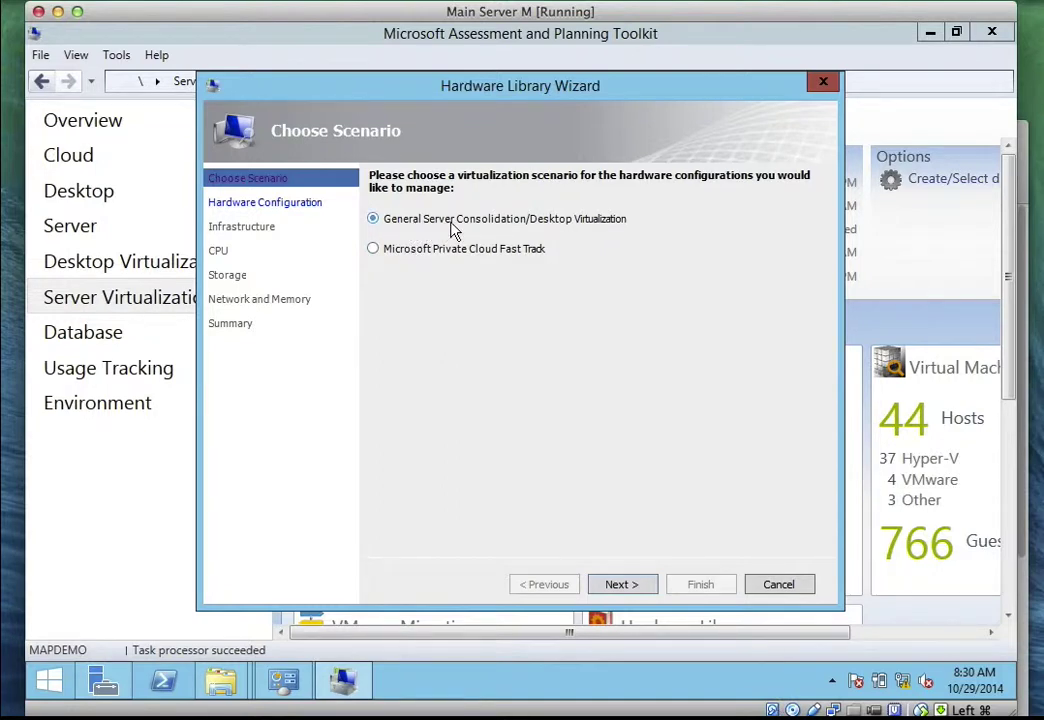
pyautogui.click(622, 585)
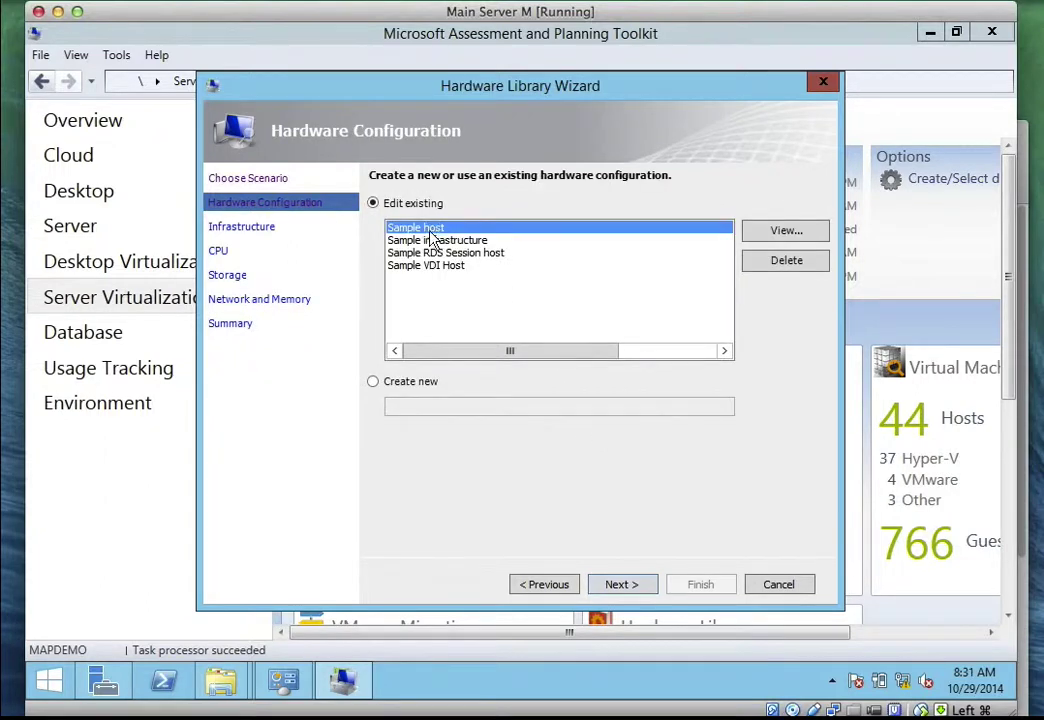
pyautogui.click(374, 383)
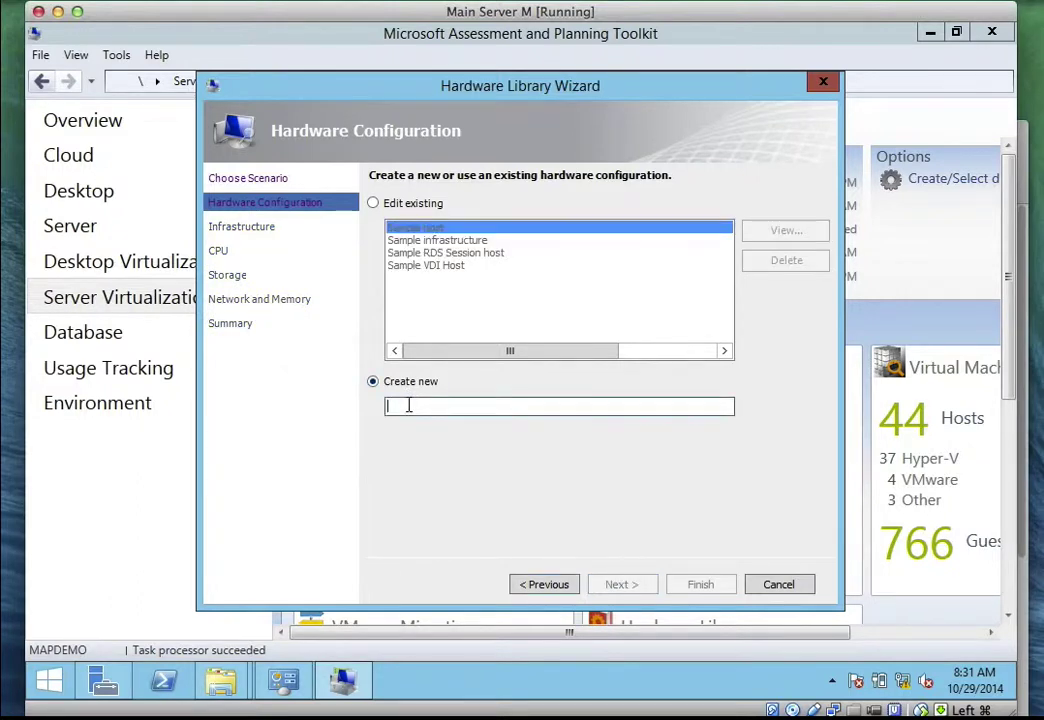
pyautogui.write('PCC')
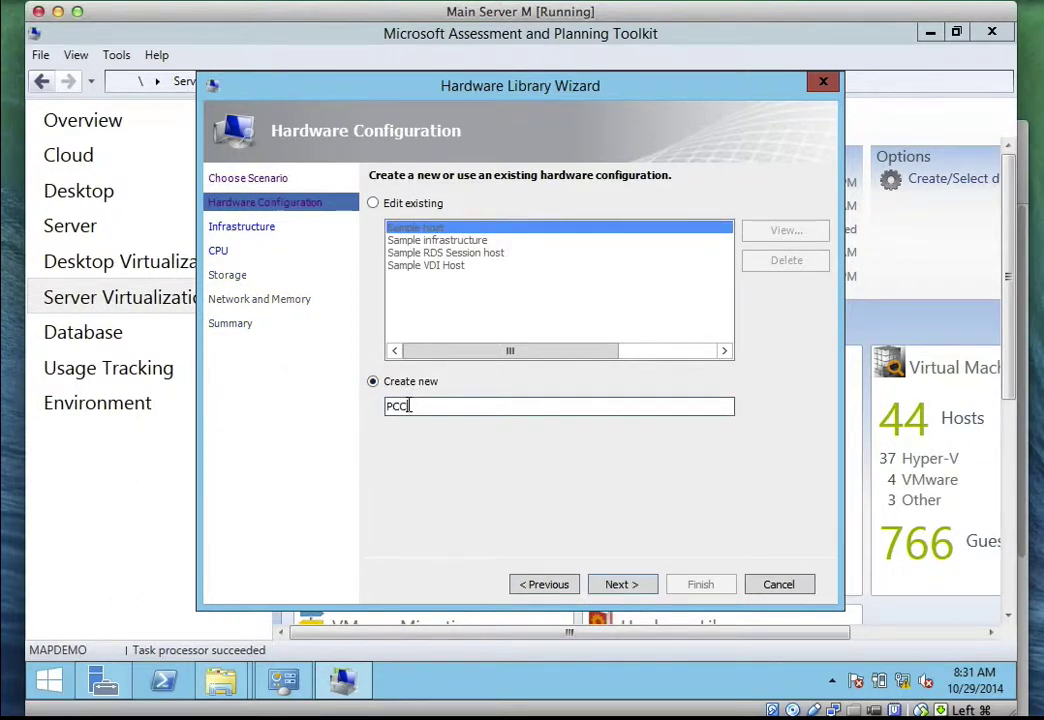
pyautogui.press('BackSpace')
pyautogui.write('E')
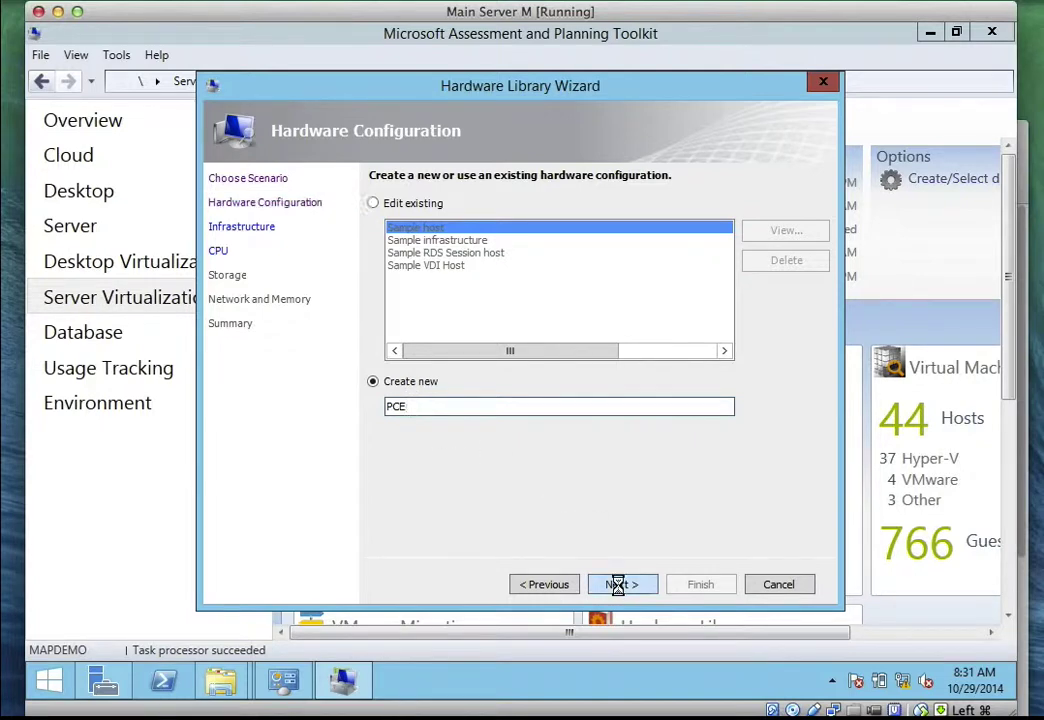
pyautogui.click(621, 586)
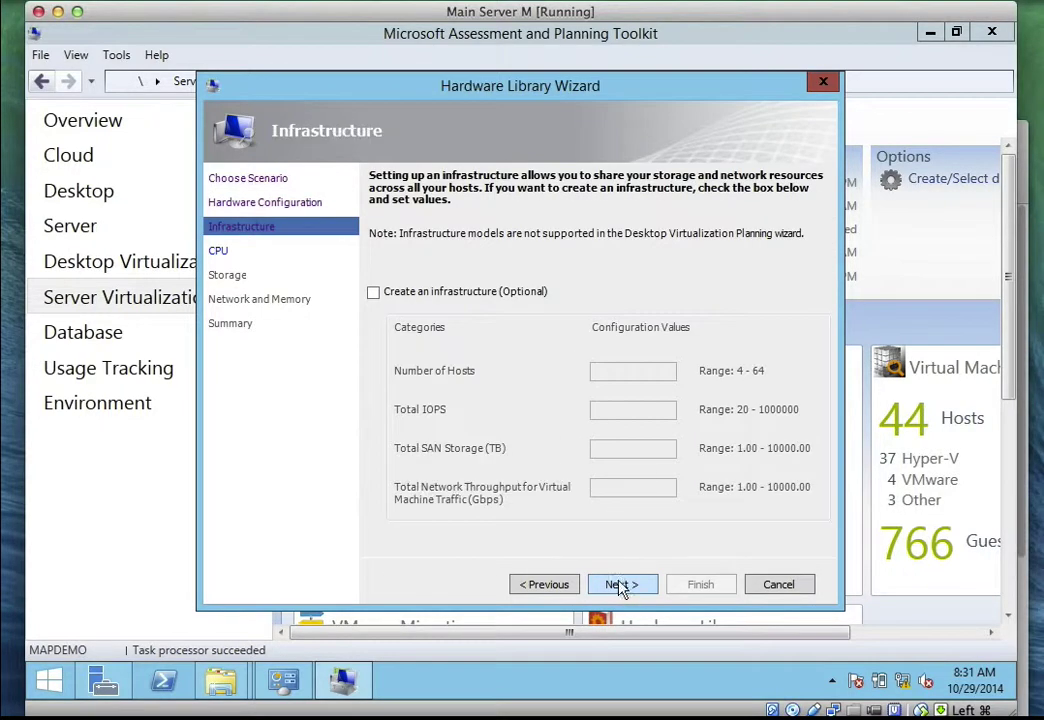
# Create an infrastructure with 23 hosts, 40 total IOPS, 2000 TB of SAN storage and 4000 Gbps of network throughput
pyautogui.click(422, 297)
pyautogui.click(617, 372)
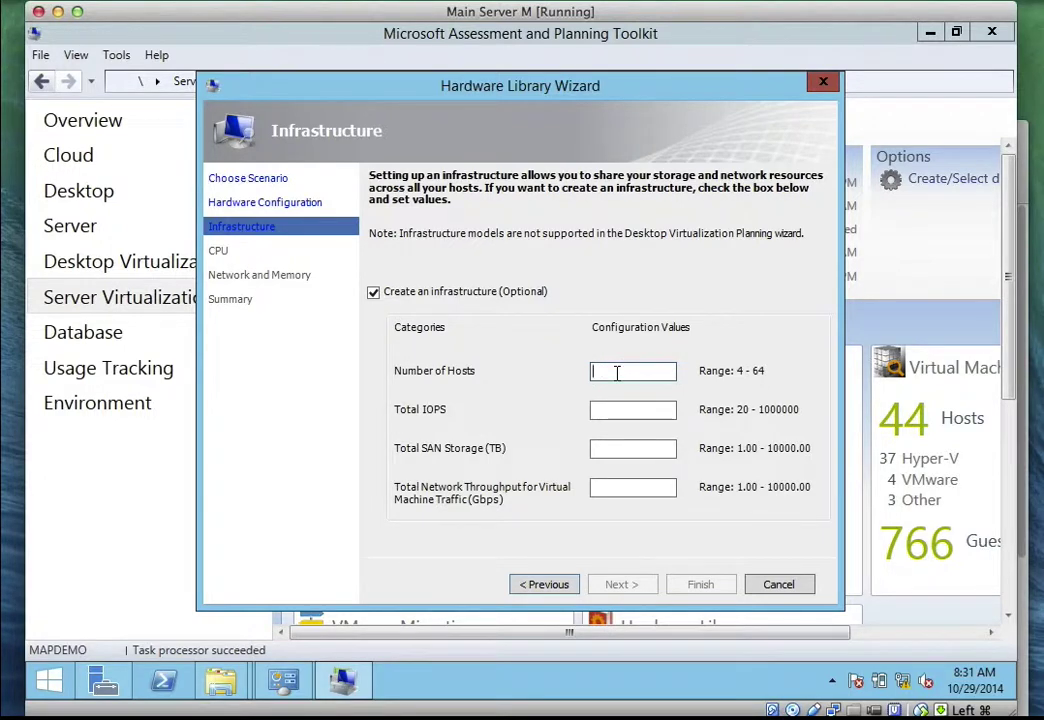
pyautogui.write('23')
pyautogui.click(616, 411)
pyautogui.write('40')
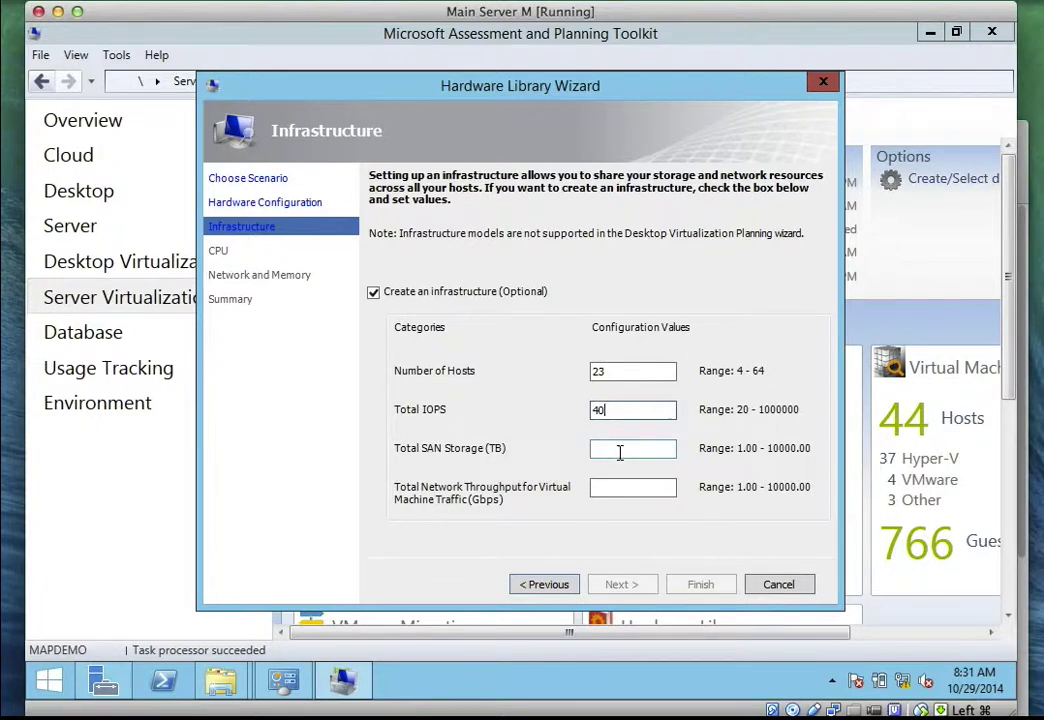
pyautogui.click(620, 453)
pyautogui.write('2000')
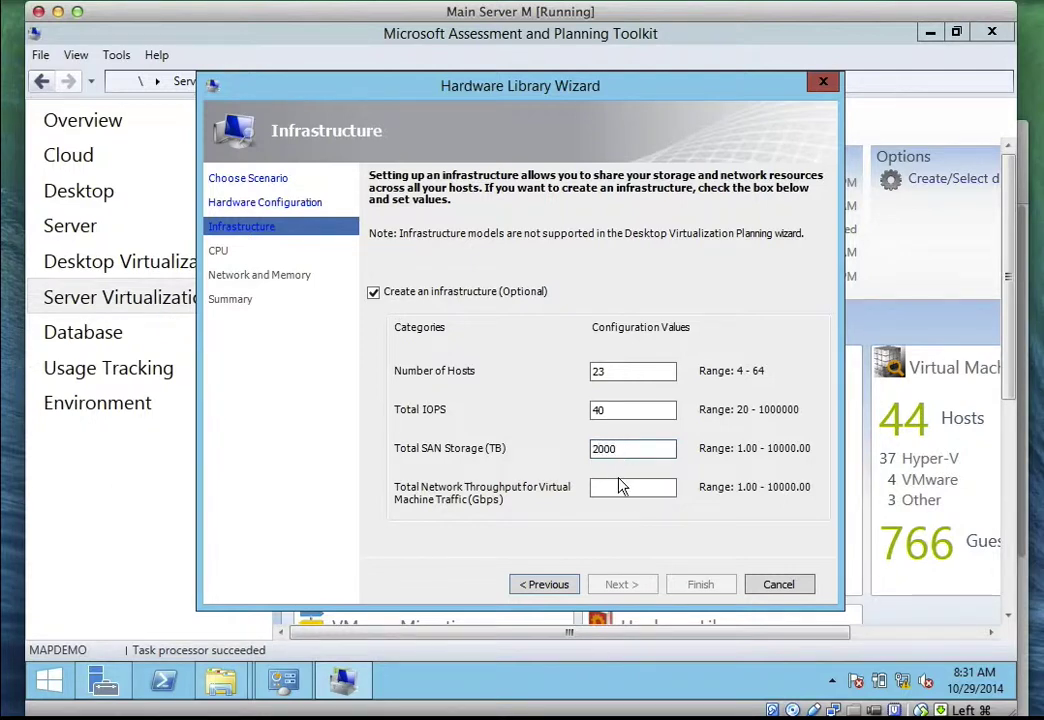
pyautogui.click(621, 484)
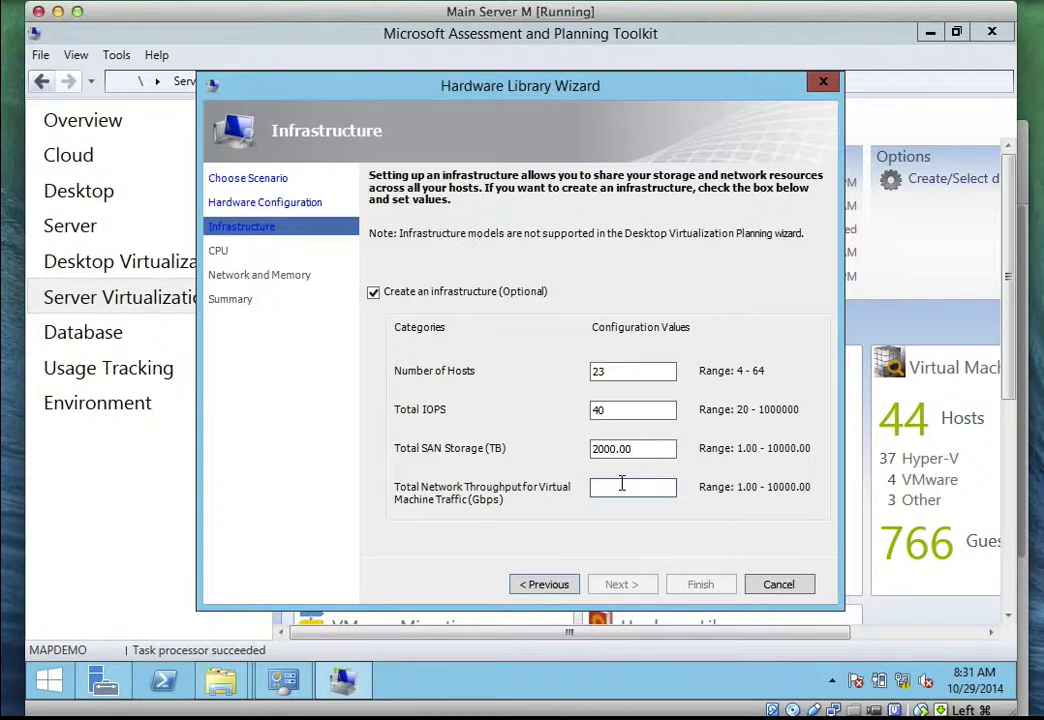
pyautogui.write('4000')
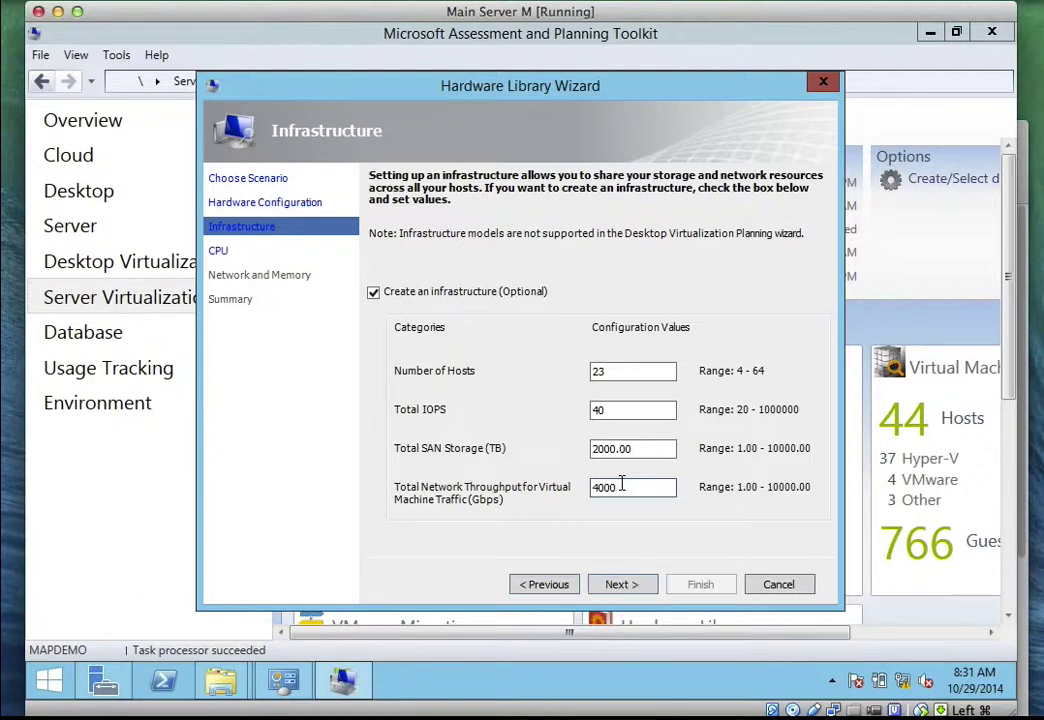
pyautogui.click(627, 584)
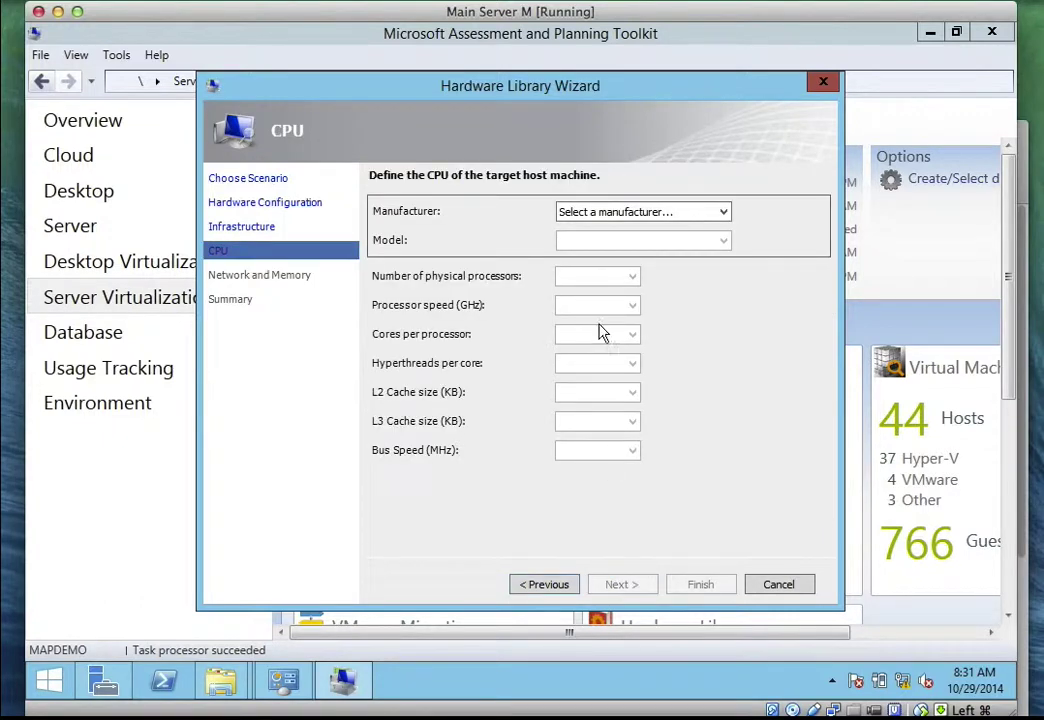
# Choose the Intel Core i7-975 Extreme Edition as the target host's CPU
pyautogui.click(601, 216)
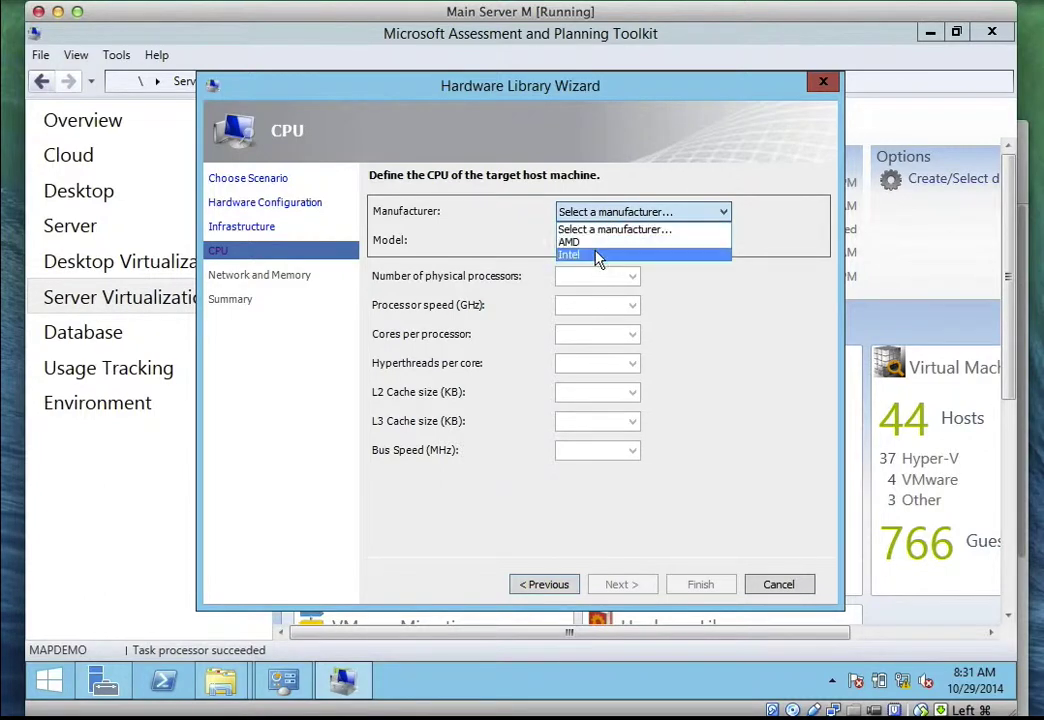
pyautogui.click(597, 256)
pyautogui.click(597, 242)
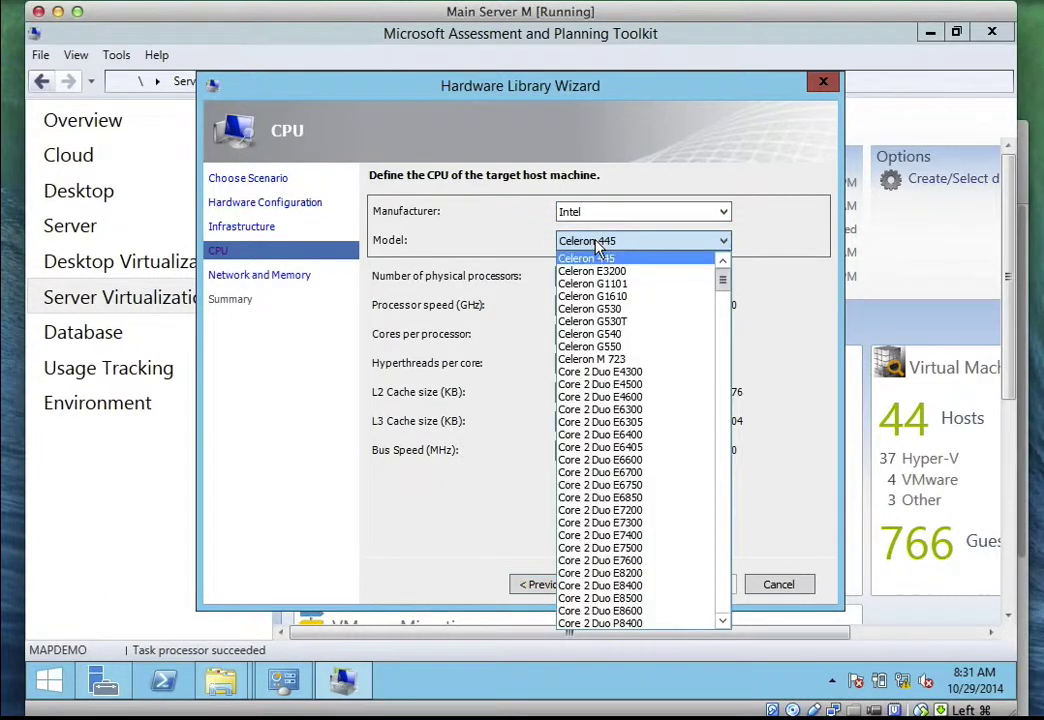
pyautogui.scroll(-20, 694, 470)
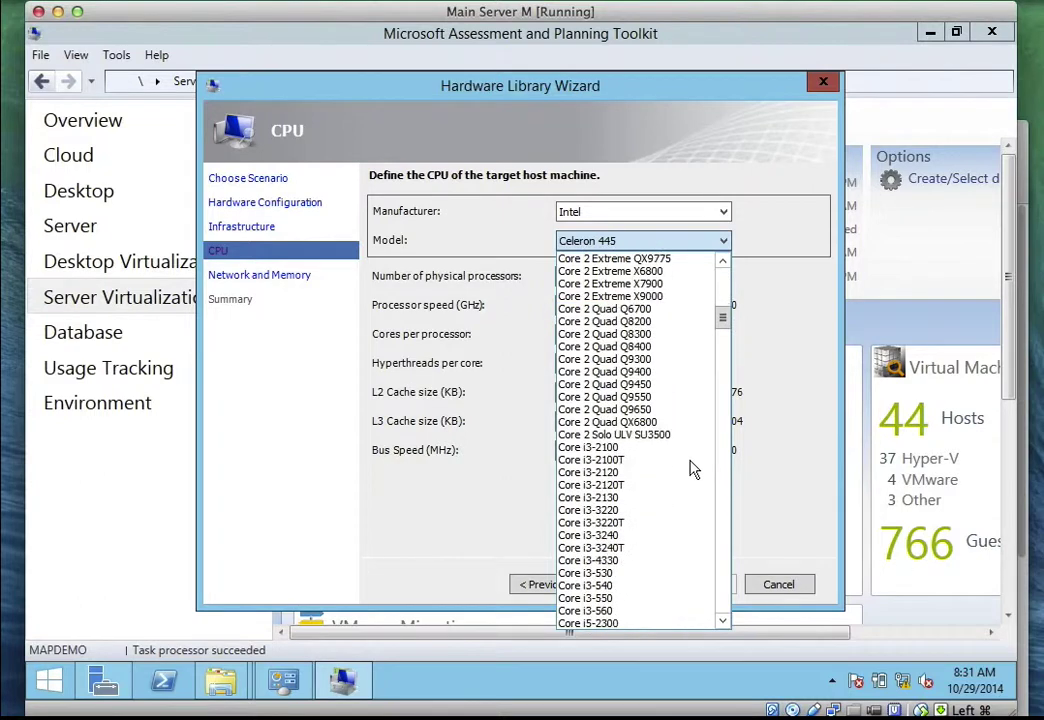
pyautogui.scroll(-13, 694, 470)
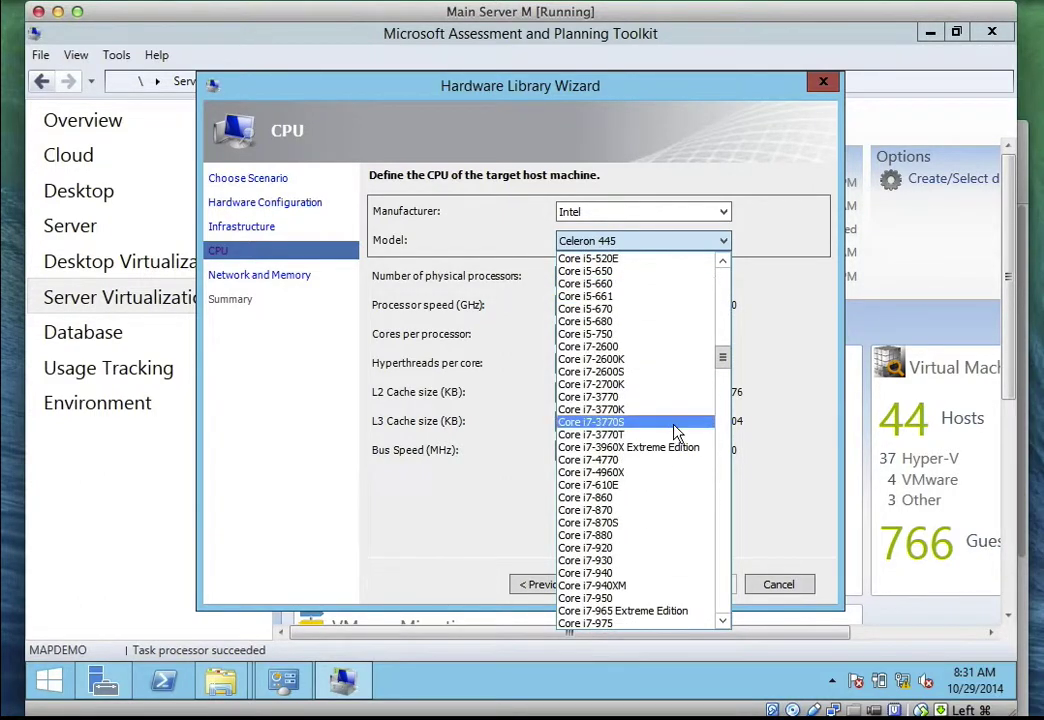
pyautogui.scroll(-10, 676, 431)
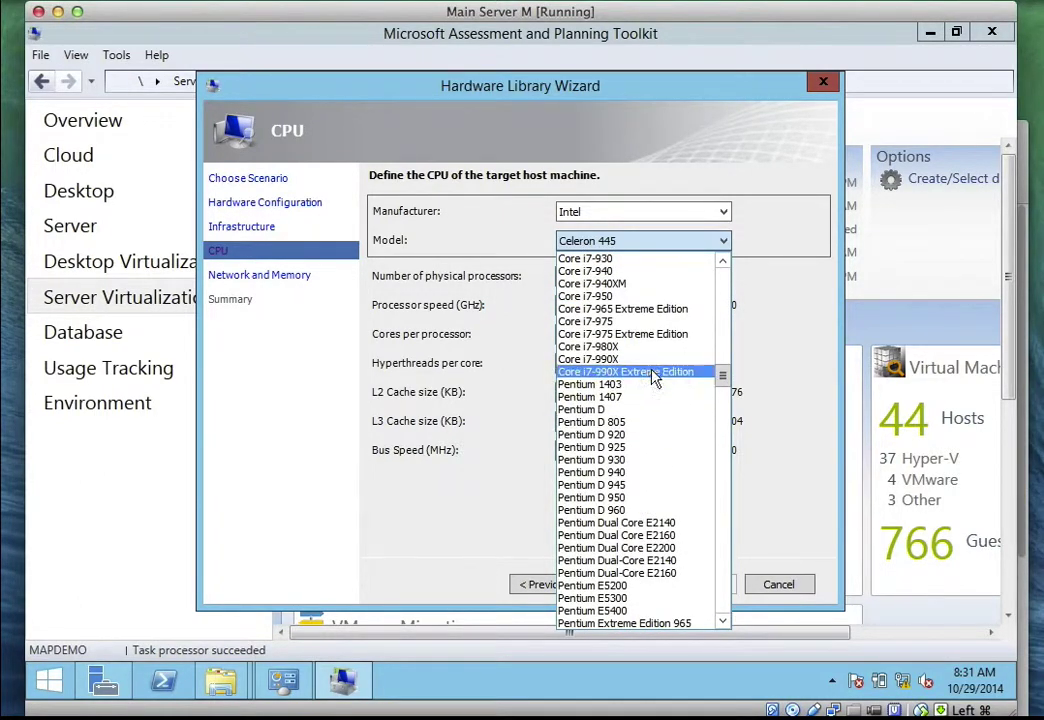
pyautogui.click(646, 335)
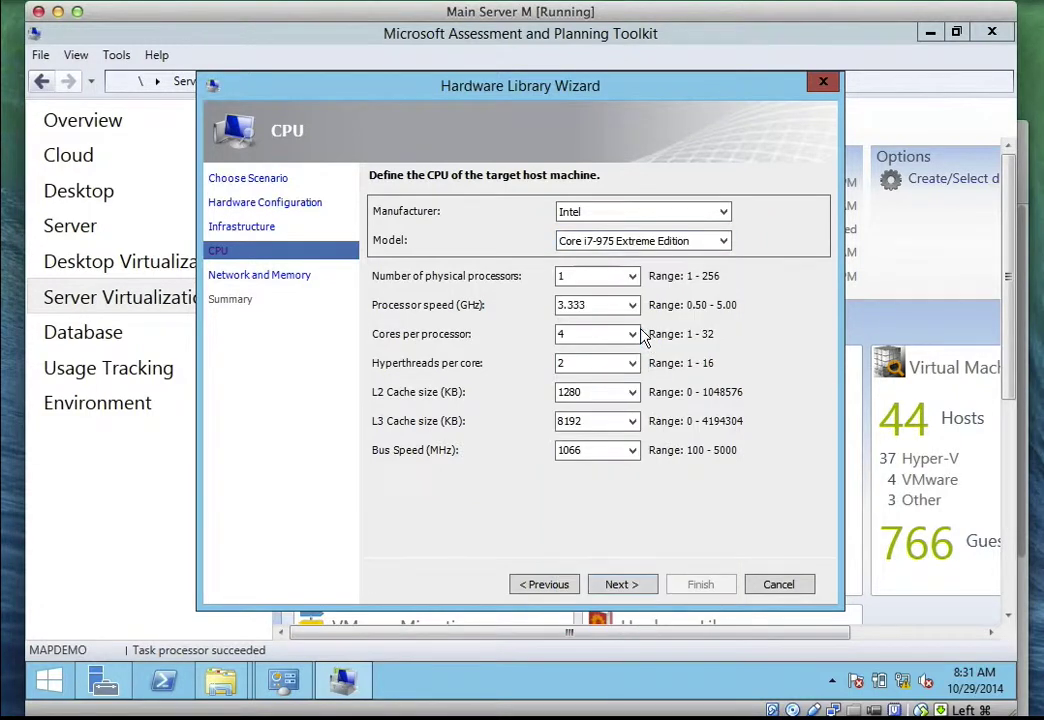
# Set the host CPU to 16 physical processors with a processor speed of 4.2 GHz
pyautogui.doubleClick(622, 277)
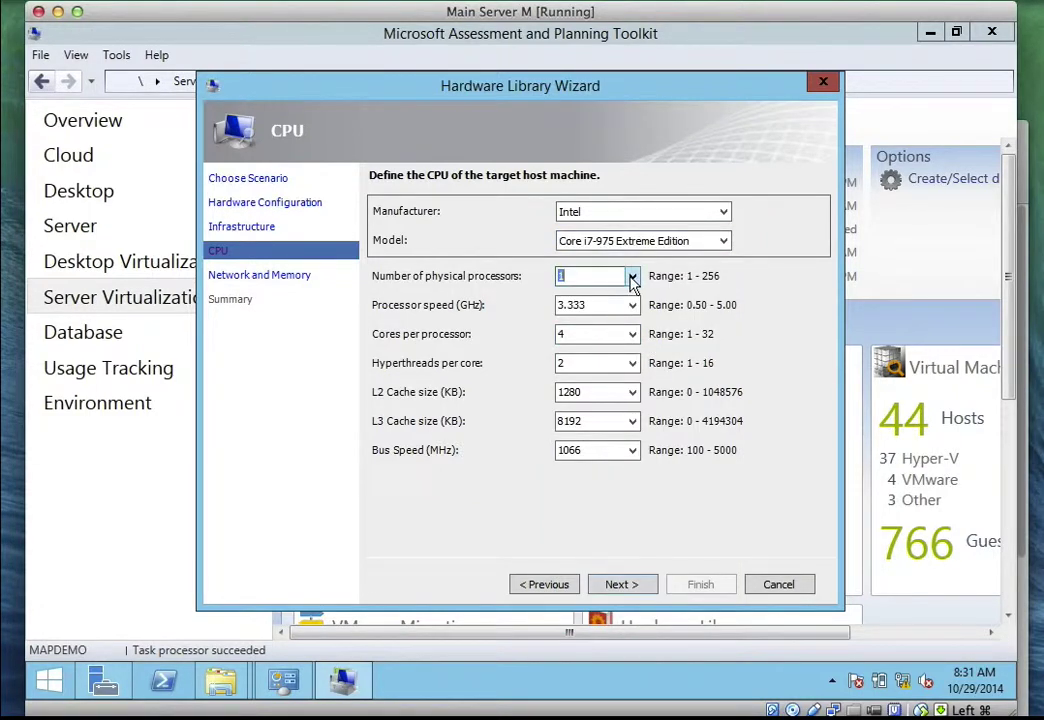
pyautogui.click(632, 277)
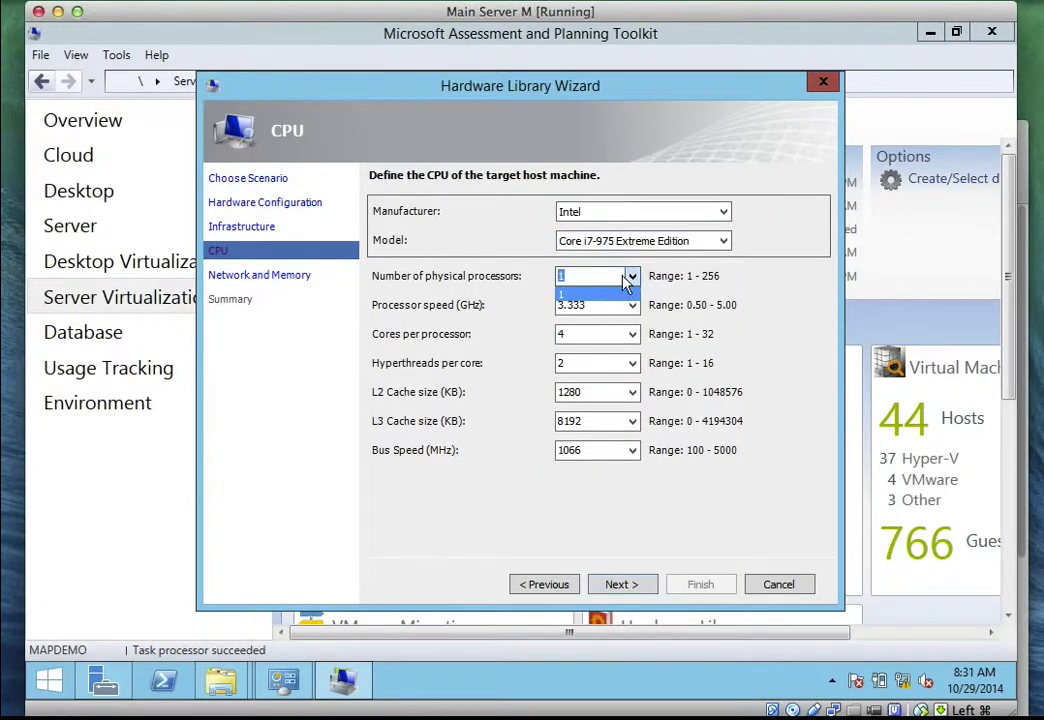
pyautogui.click(622, 280)
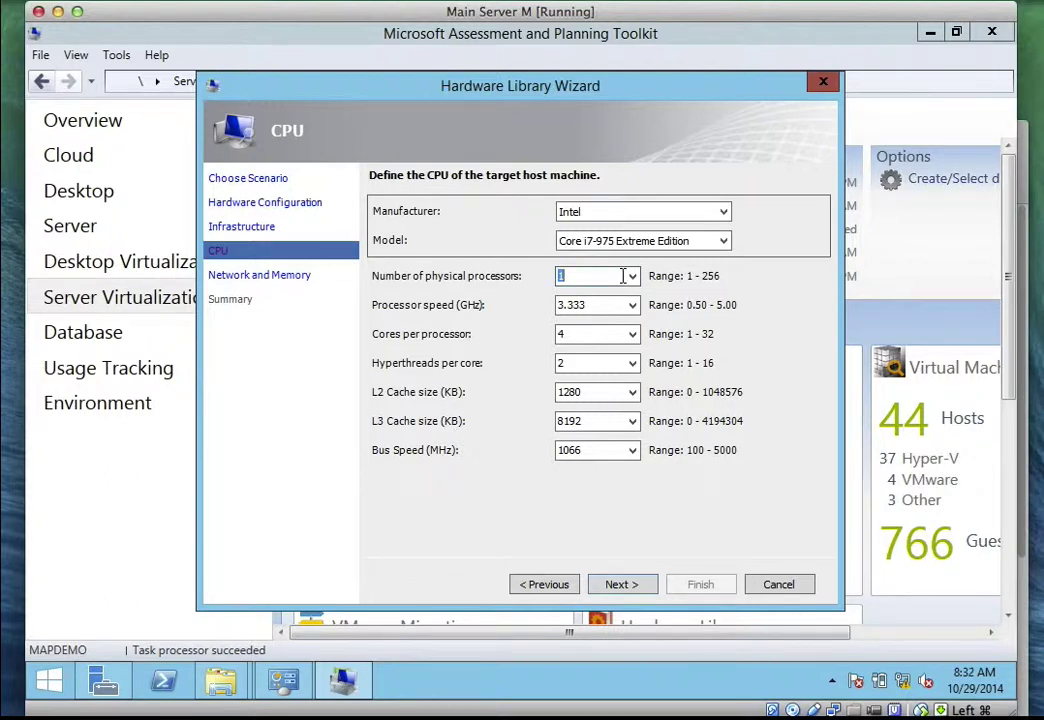
pyautogui.write('16')
pyautogui.click(633, 308)
pyautogui.click(633, 308)
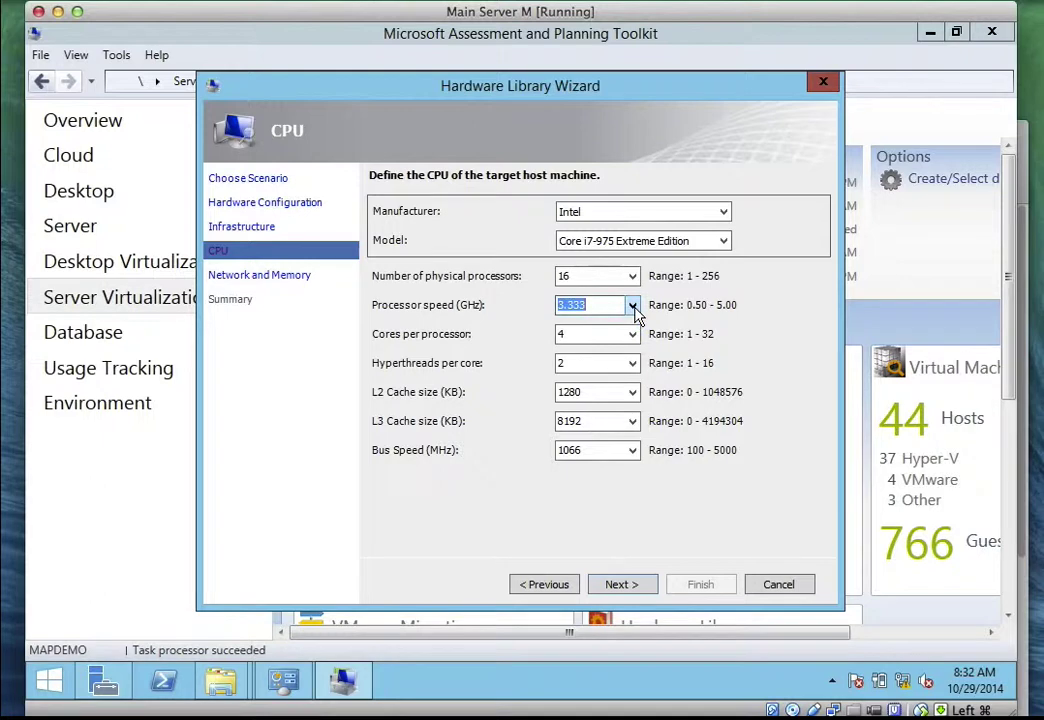
pyautogui.write('4.2')
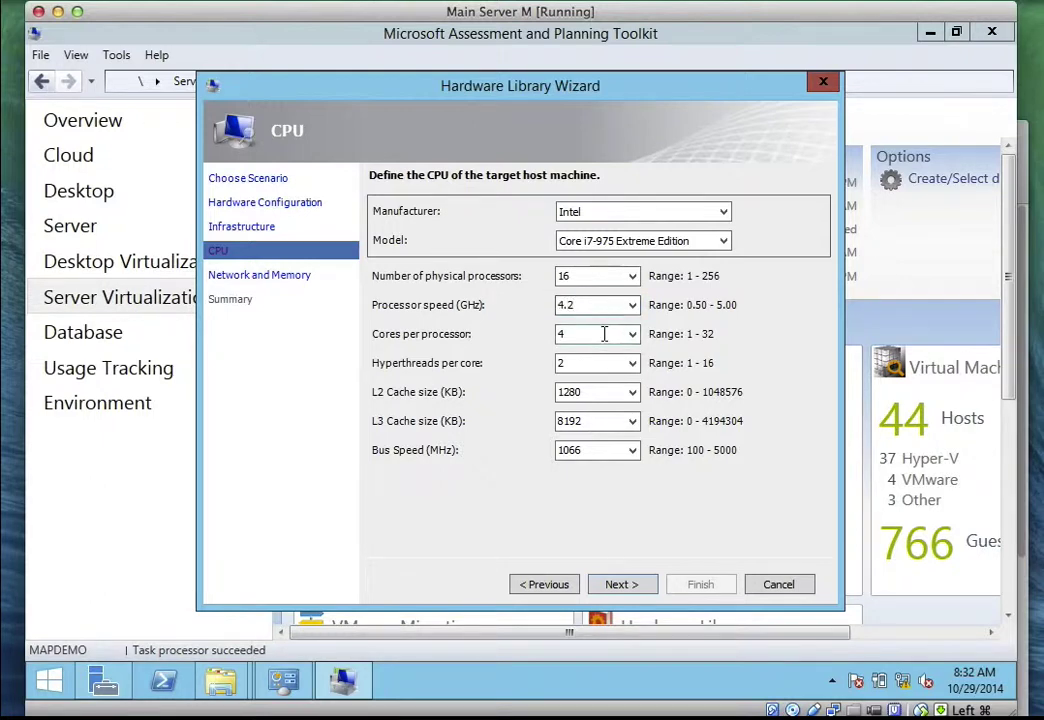
# Set the host CPU to 8 cores per processor and 4 hyperthreads per core
pyautogui.click(631, 336)
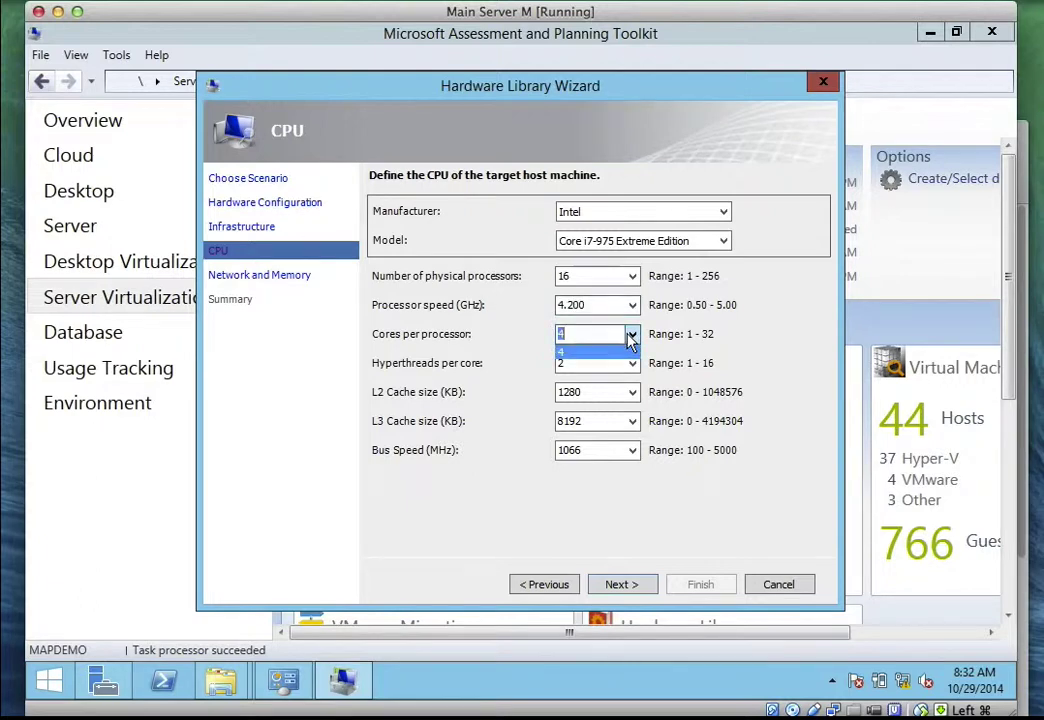
pyautogui.click(631, 338)
pyautogui.write('8')
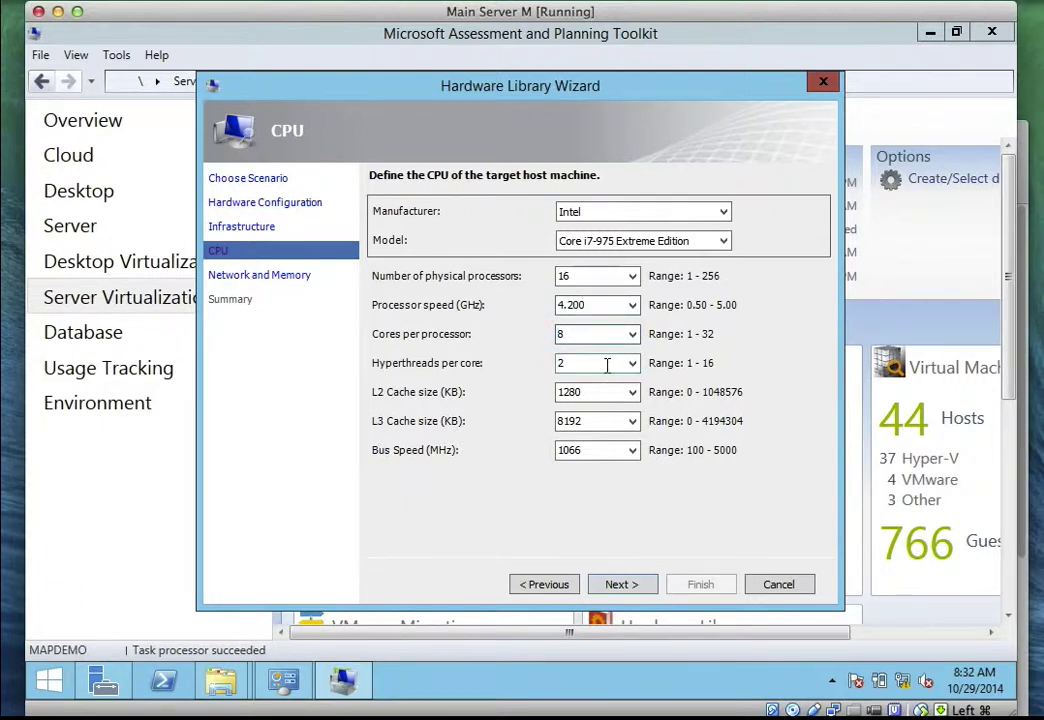
pyautogui.click(606, 365)
pyautogui.write('4')
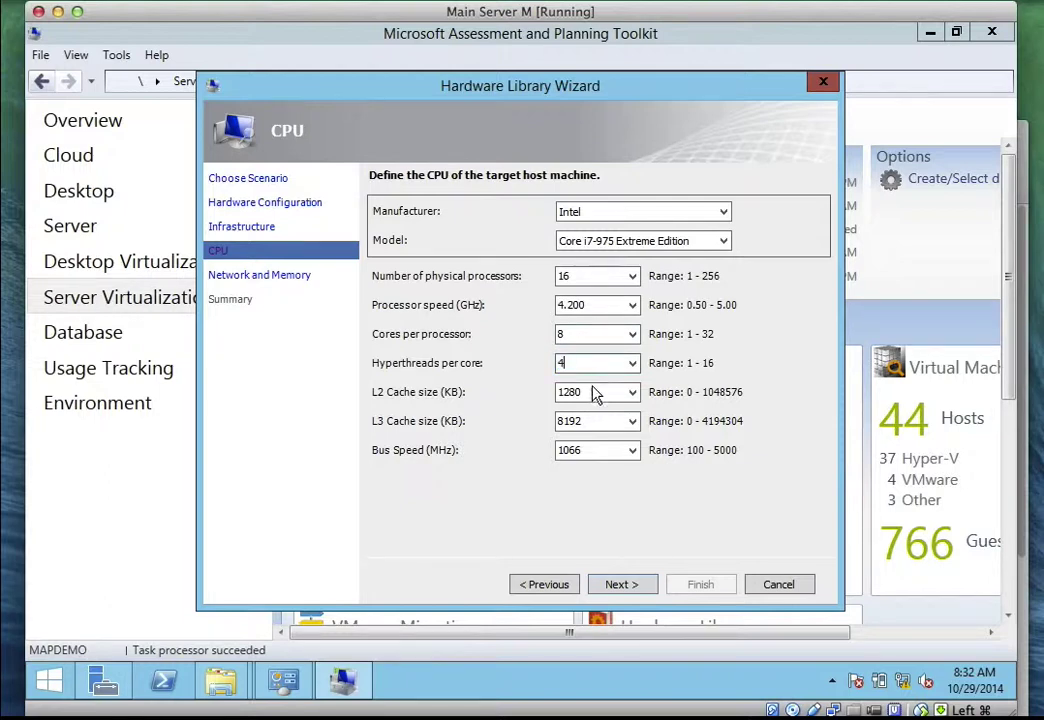
# Set the L2 cache to 30000 KB, the L3 cache to 25000 KB and the bus speed to 2000 MHz, completing the CPU definition
pyautogui.click(620, 393)
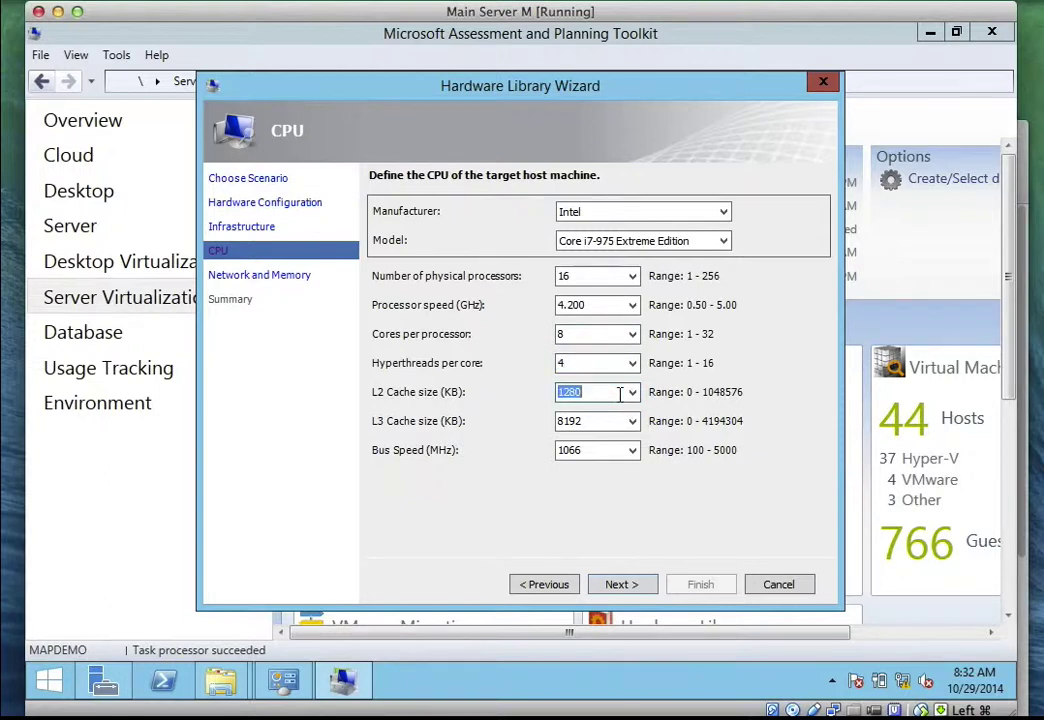
pyautogui.write('3000')
pyautogui.write('0')
pyautogui.doubleClick(620, 421)
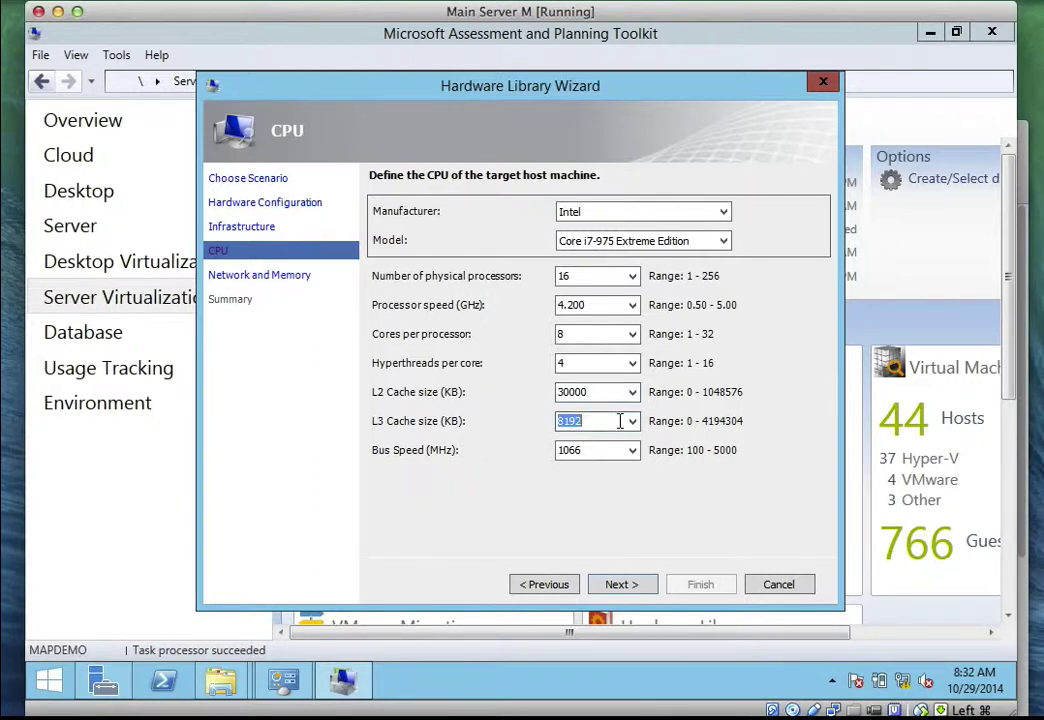
pyautogui.write('25000')
pyautogui.doubleClick(609, 450)
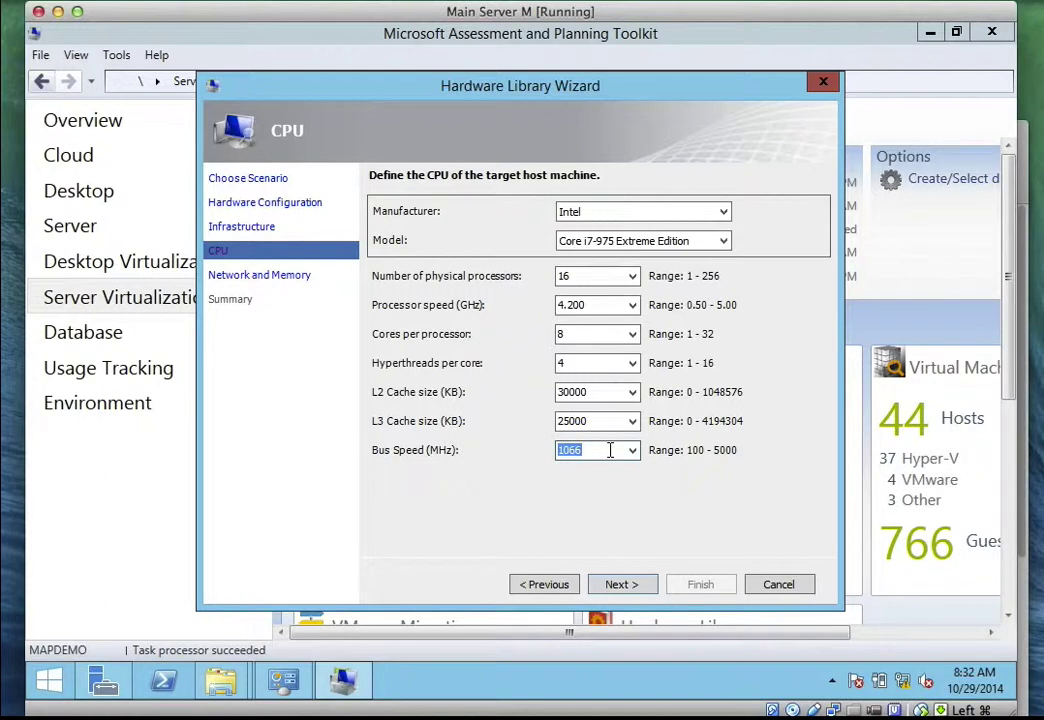
pyautogui.write('2000')
pyautogui.click(622, 584)
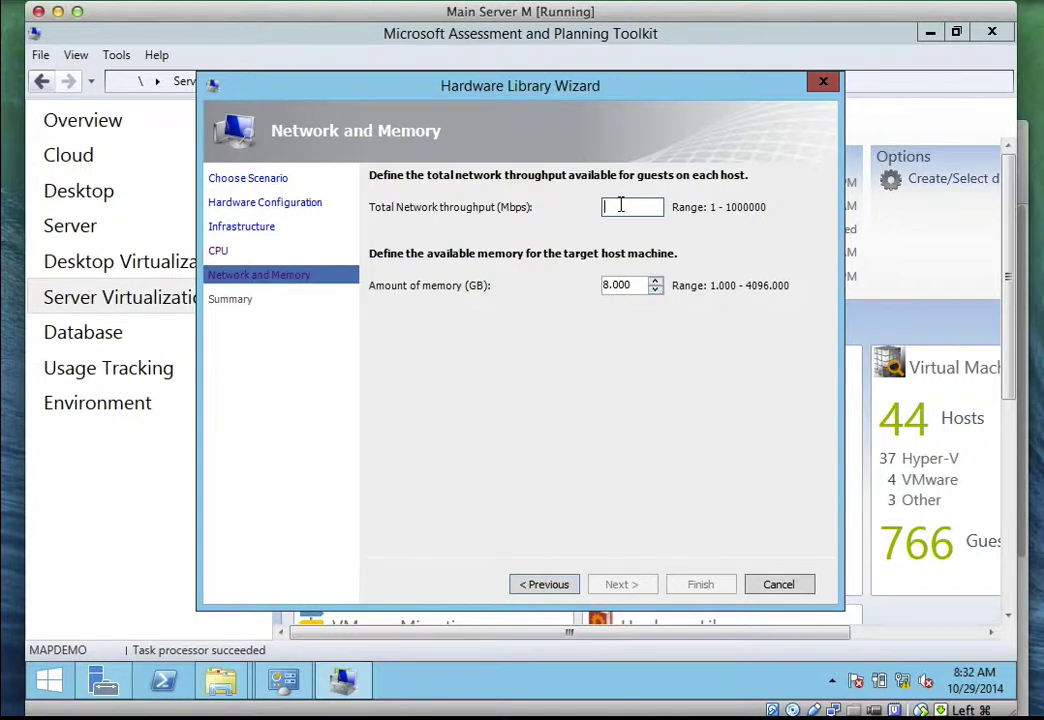
# Set the host's network throughput to 10000 Mbps and memory to 158 GB, and save the hardware configuration
pyautogui.write('10000')
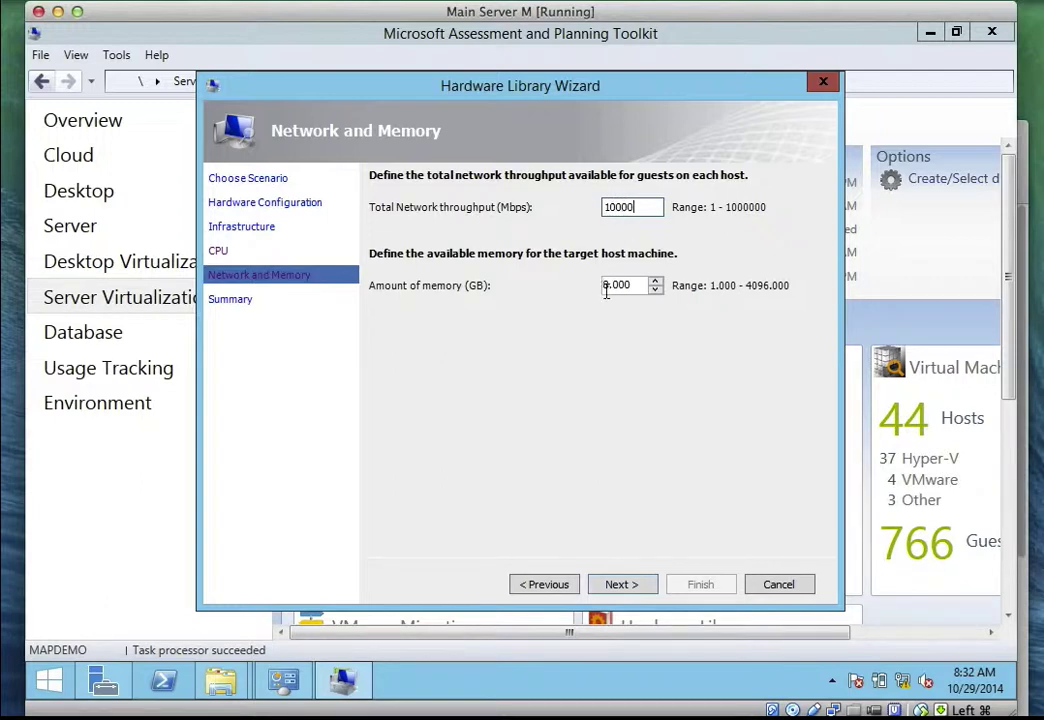
pyautogui.moveTo(639, 283); pyautogui.dragTo(600, 289)
pyautogui.write('158')
pyautogui.hotkey('shift', 'Tab')
pyautogui.click(620, 587)
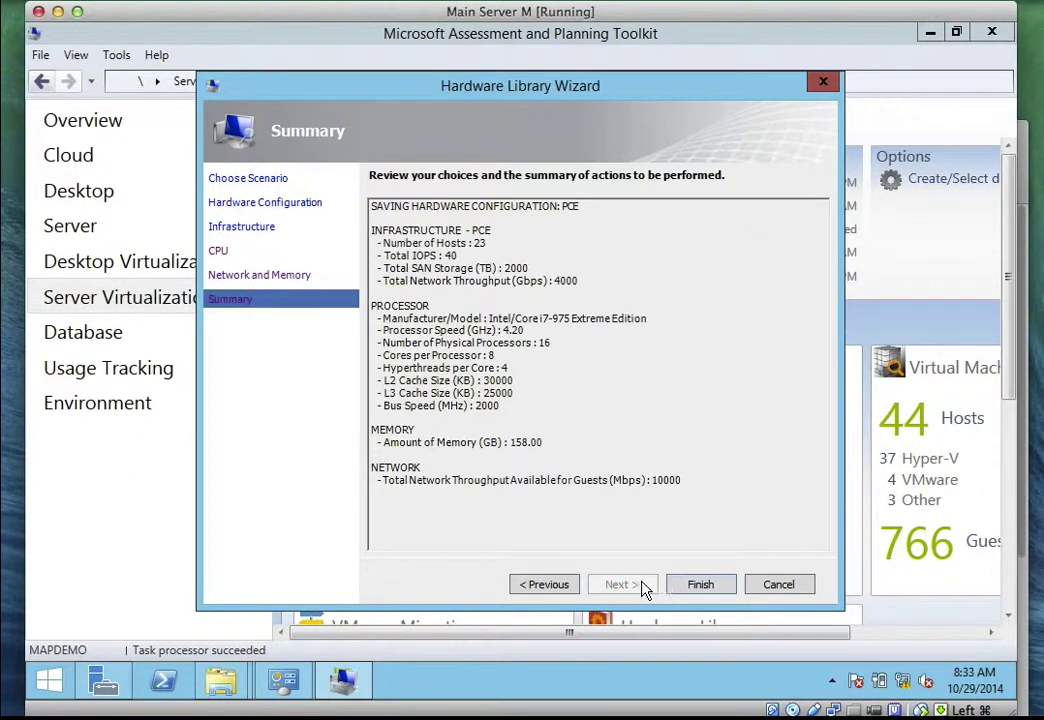
pyautogui.click(690, 587)
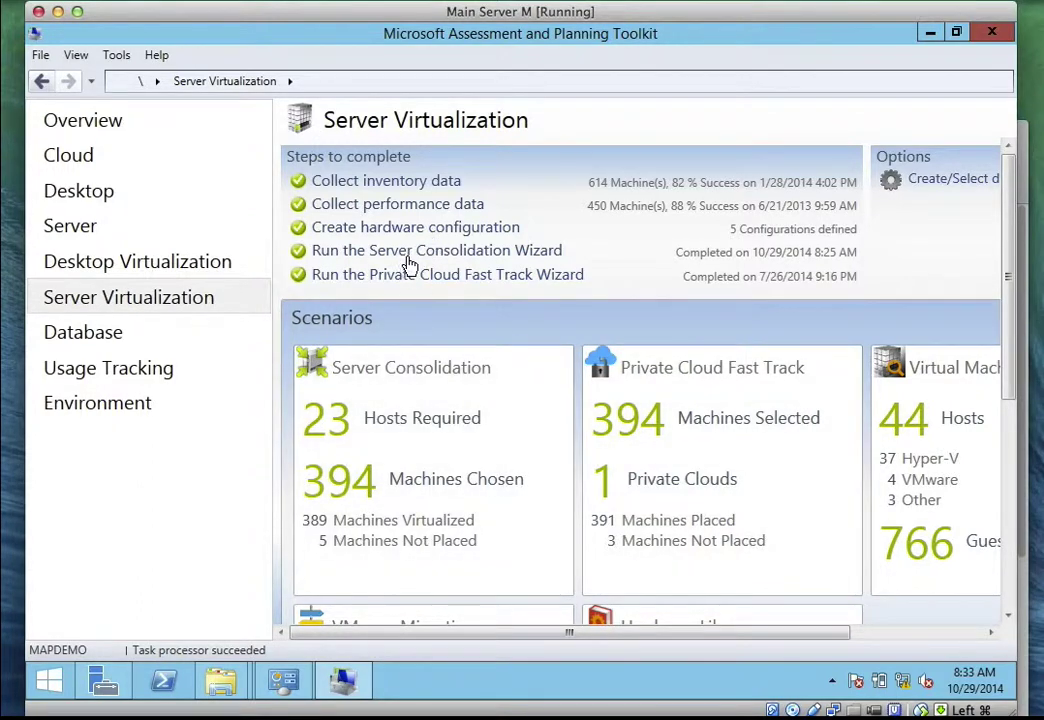
pyautogui.click(407, 255)
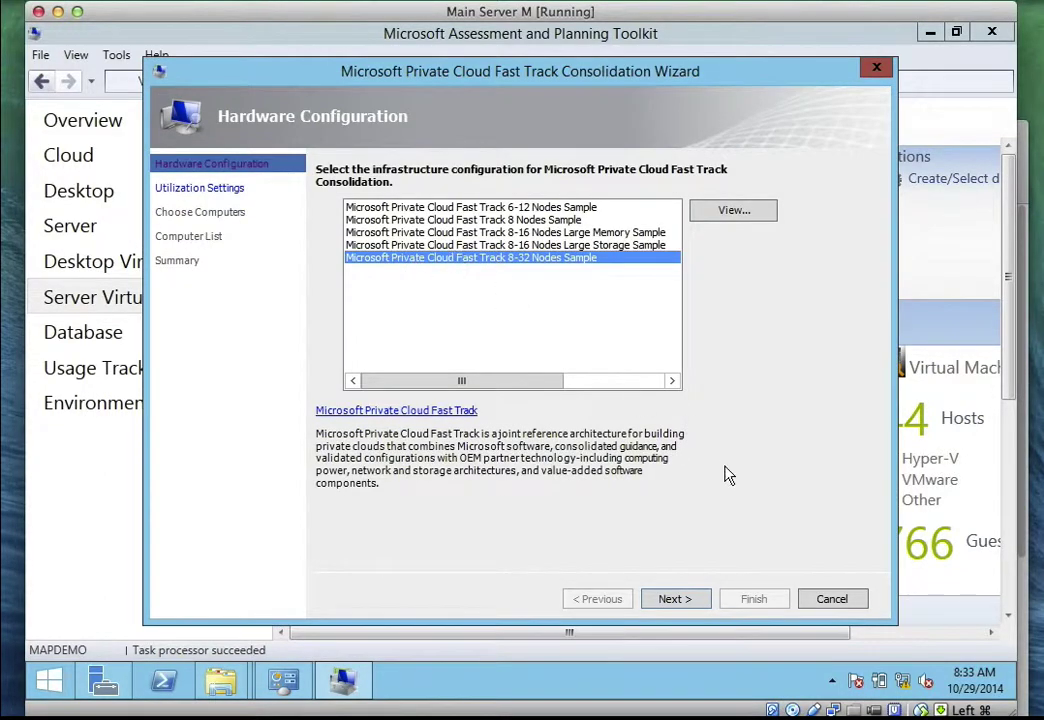
pyautogui.click(828, 599)
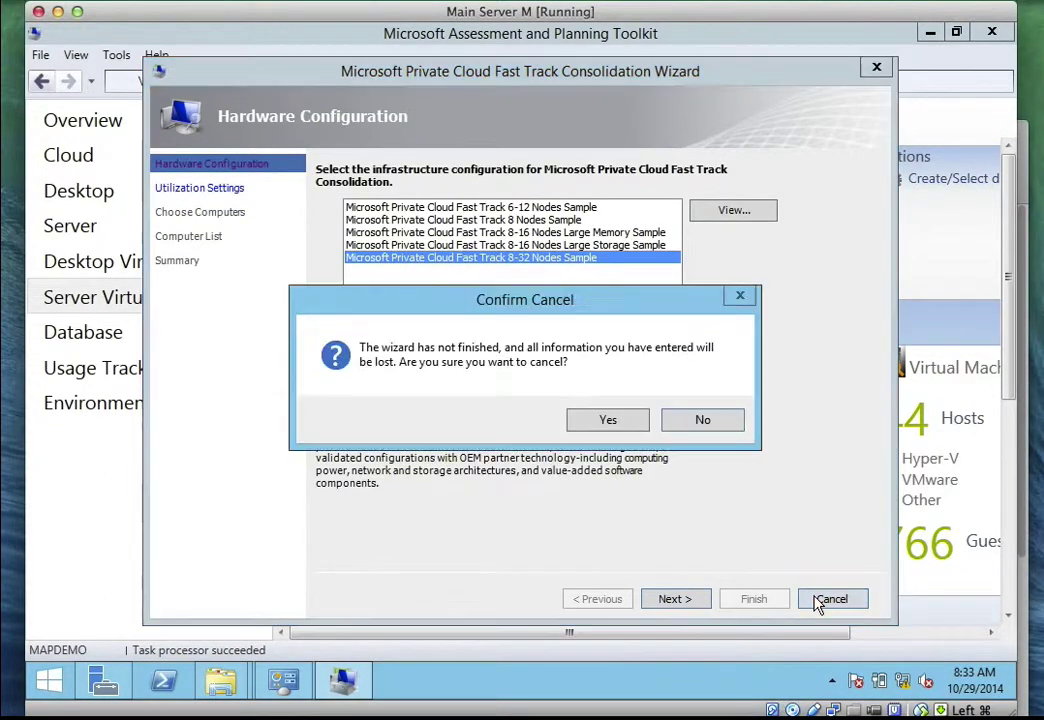
pyautogui.click(608, 421)
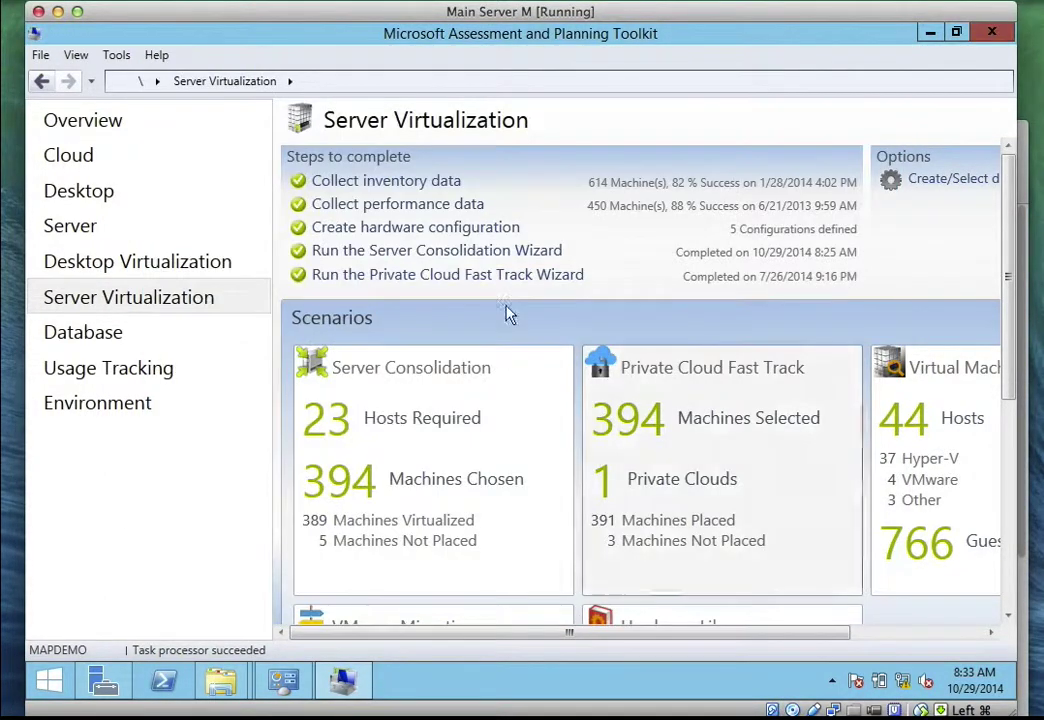
# Start the Server Consolidation Wizard with Windows Server 2012 R2 Hyper-V, the PCE host configuration and all utilization ceilings at 75%
pyautogui.click(426, 256)
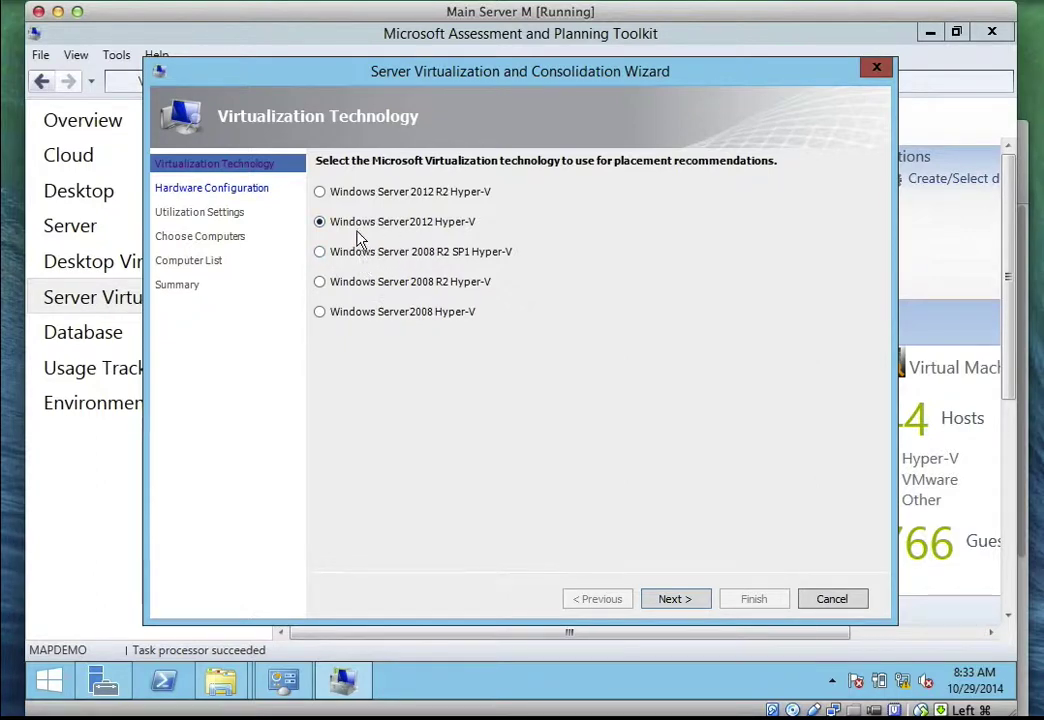
pyautogui.click(320, 192)
pyautogui.click(690, 599)
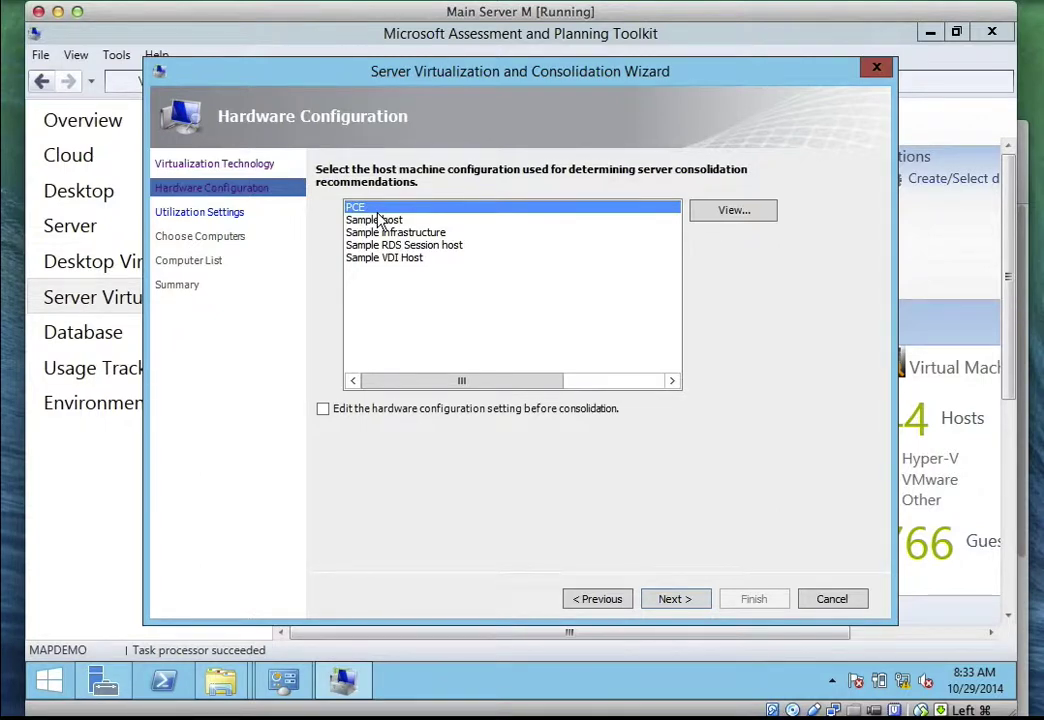
pyautogui.click(662, 599)
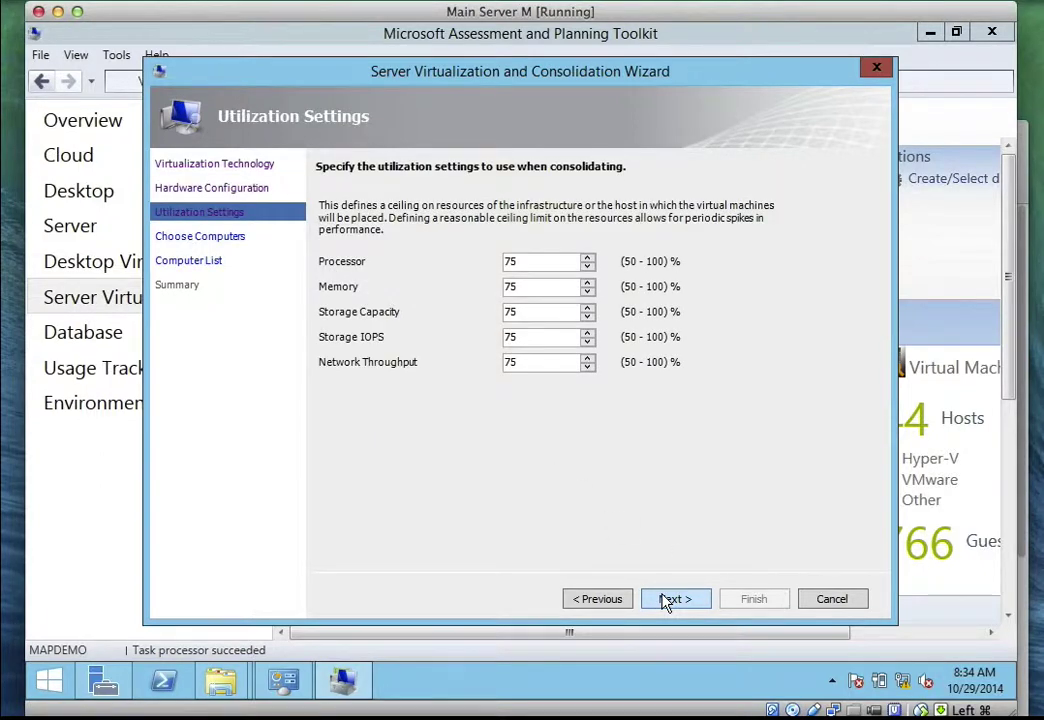
pyautogui.click(662, 597)
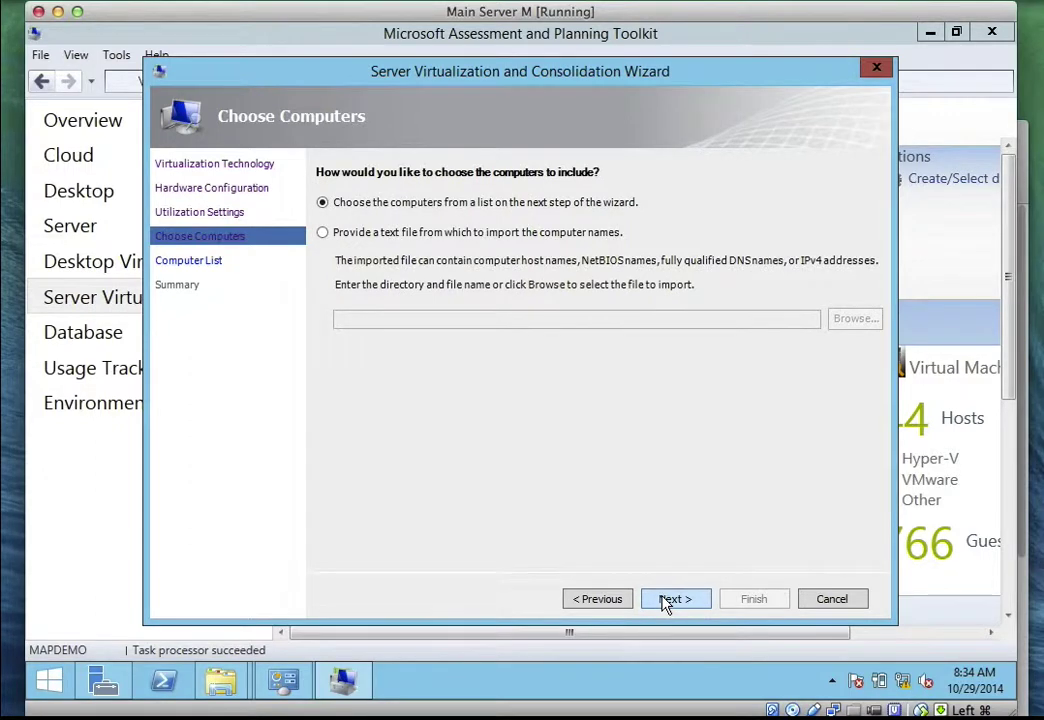
# Select all computers from the wizard's list, review the consolidation settings summary, and cancel the wizard without running it
pyautogui.click(662, 599)
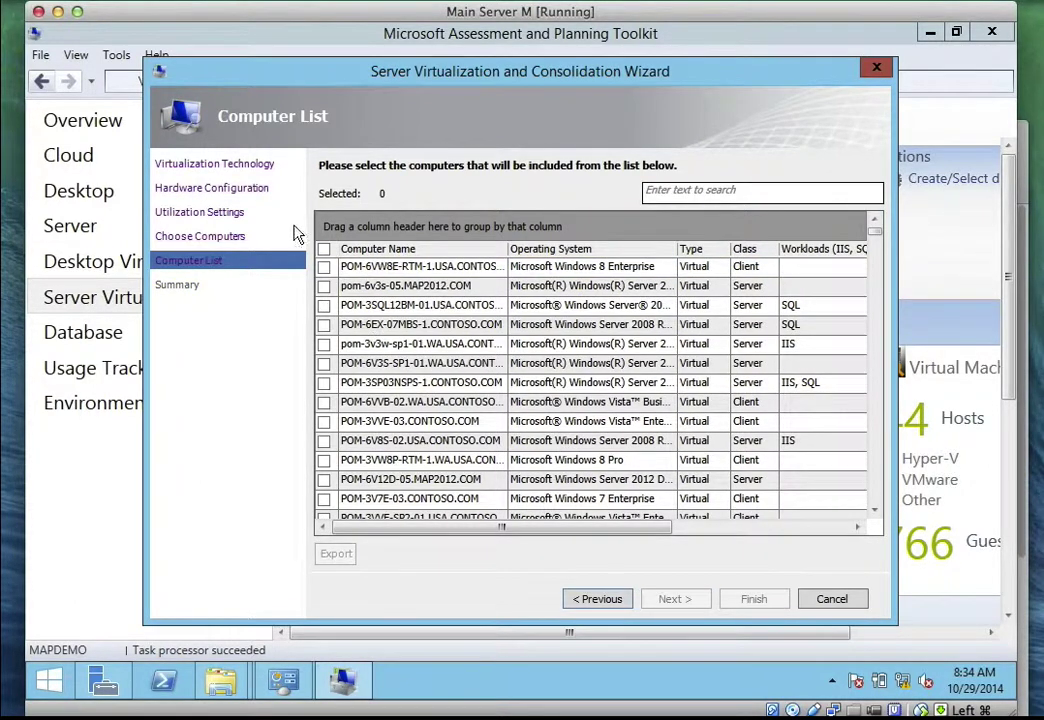
pyautogui.click(324, 249)
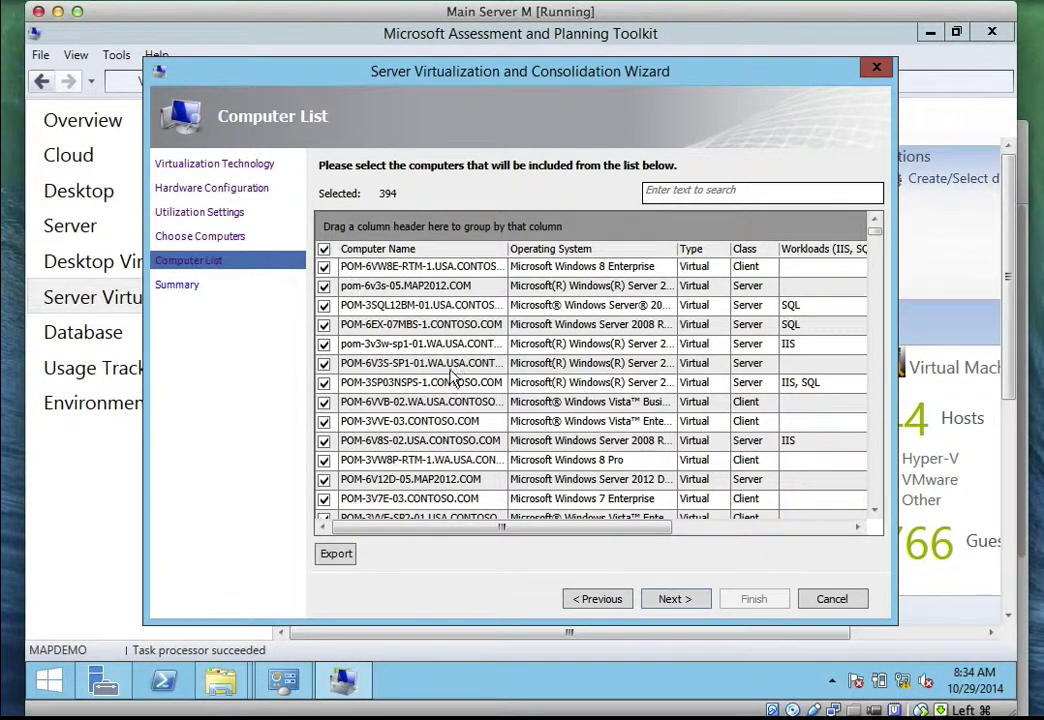
pyautogui.click(686, 601)
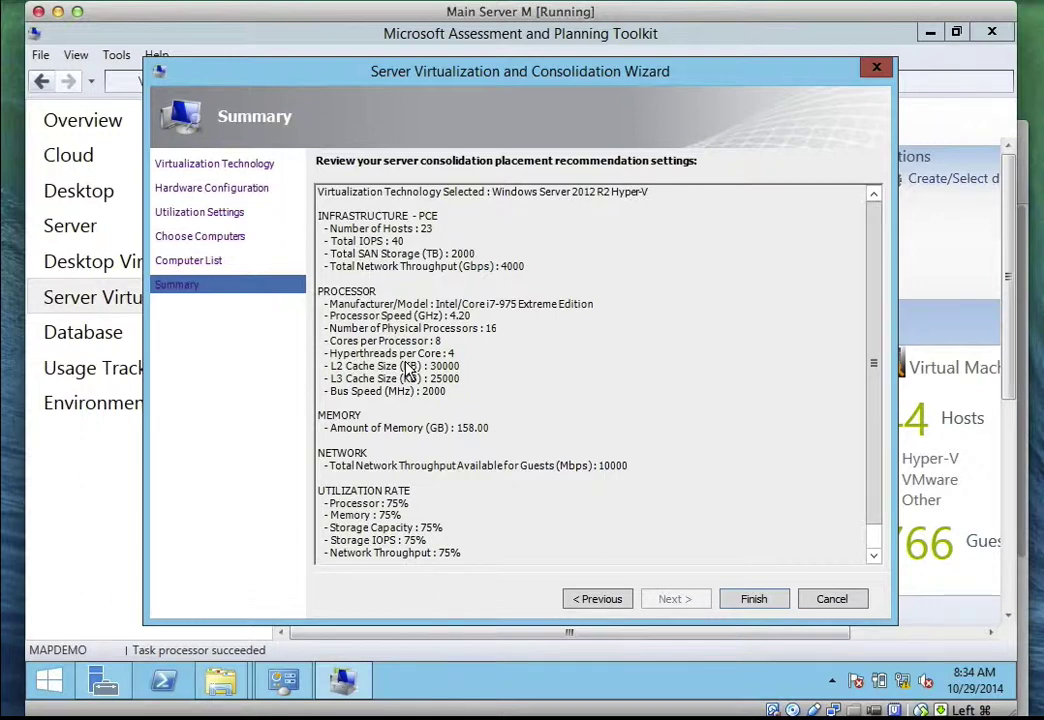
pyautogui.click(832, 598)
pyautogui.click(632, 420)
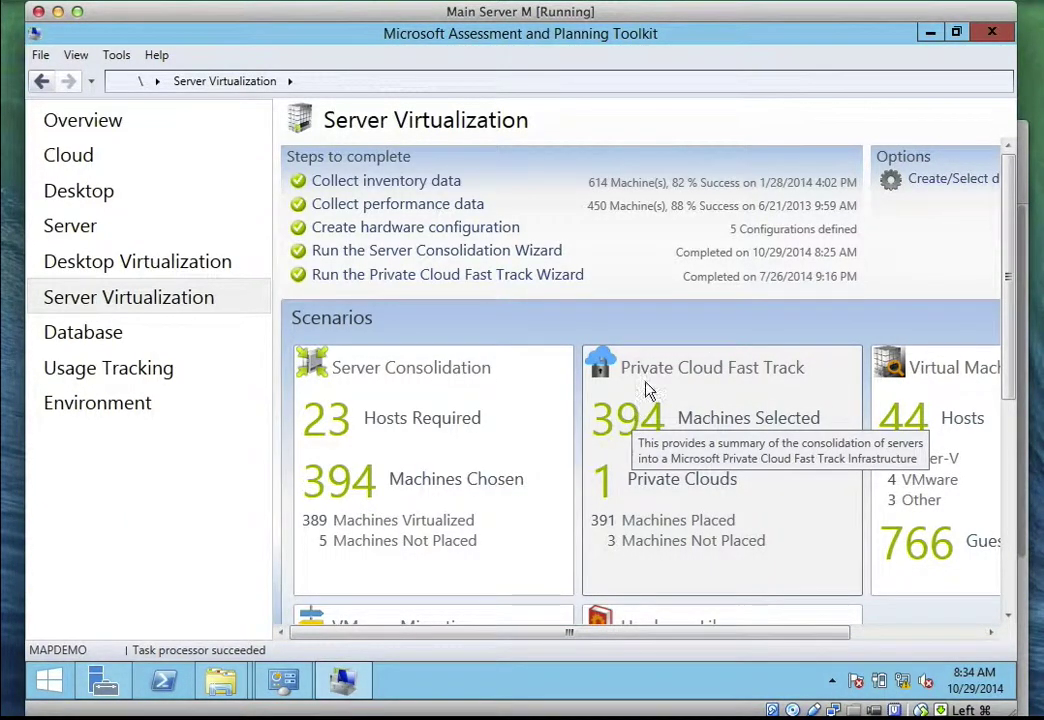
pyautogui.click(560, 3)
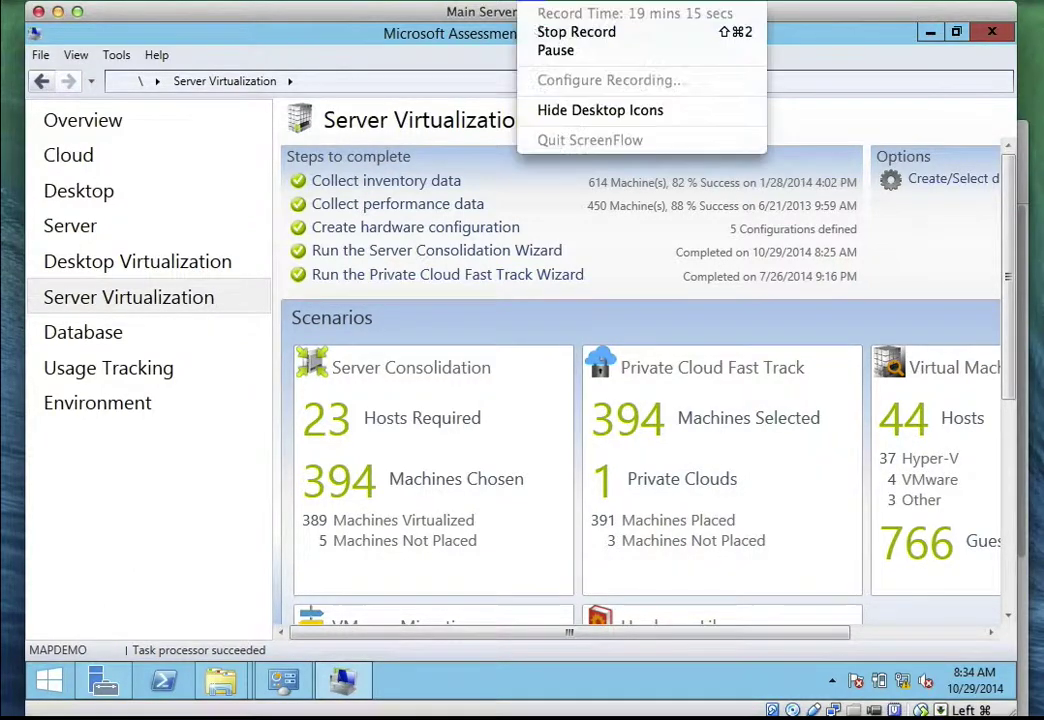